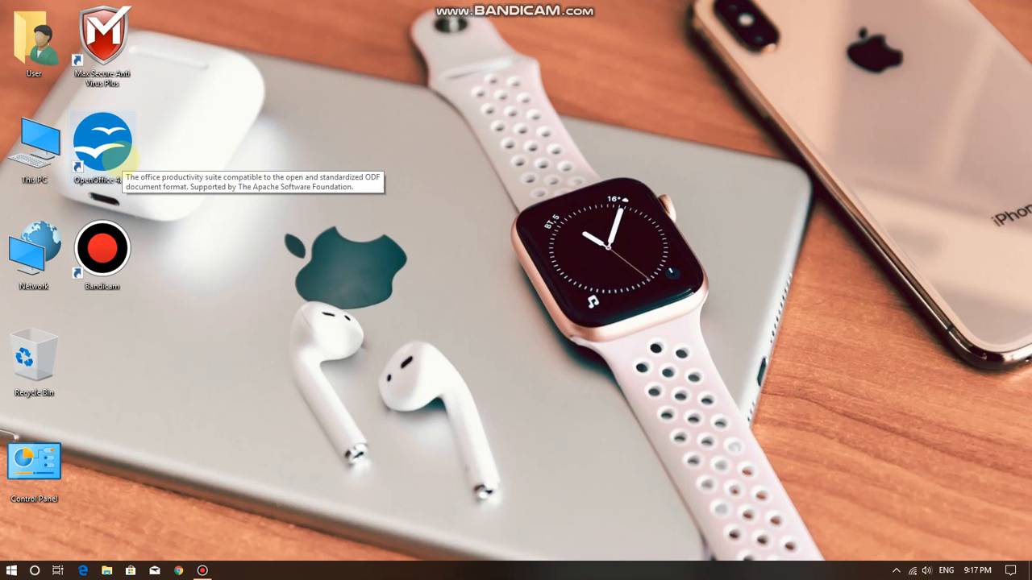
Switch to Chrome and search the web for "open office".
{"action": "left_click", "coordinate": [127, 155]}
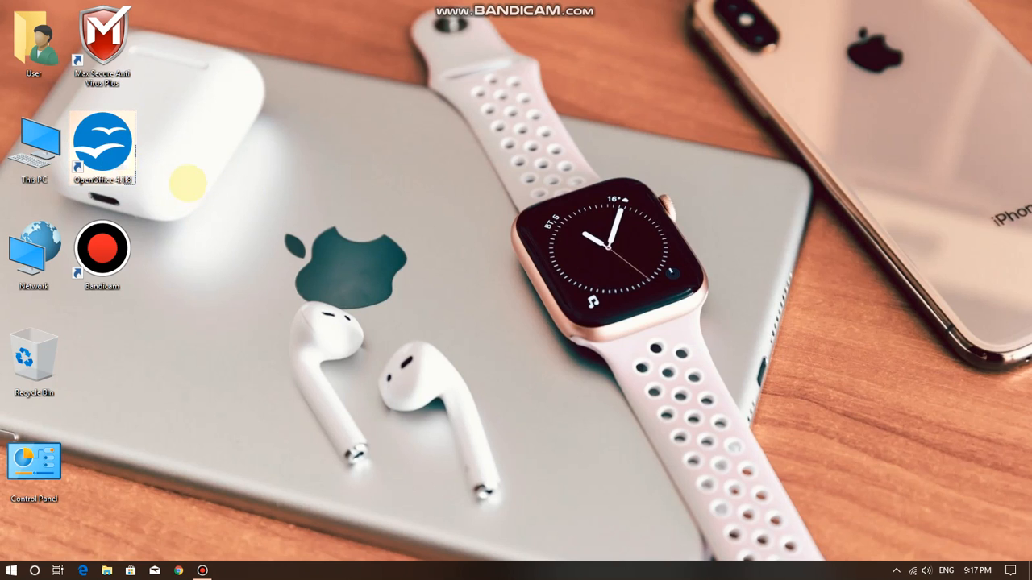
{"action": "left_click", "coordinate": [178, 571]}
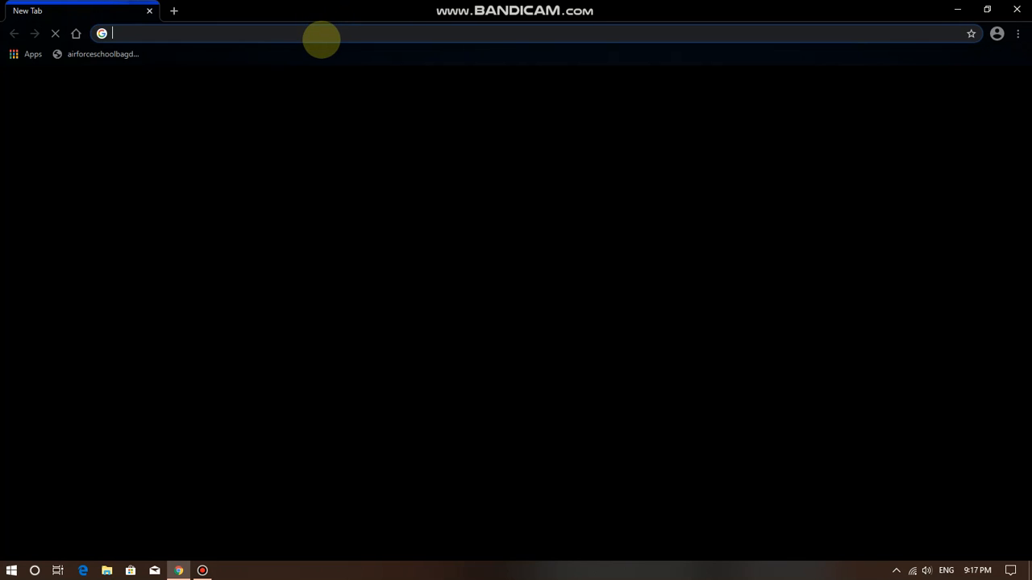
{"action": "left_click", "coordinate": [319, 33]}
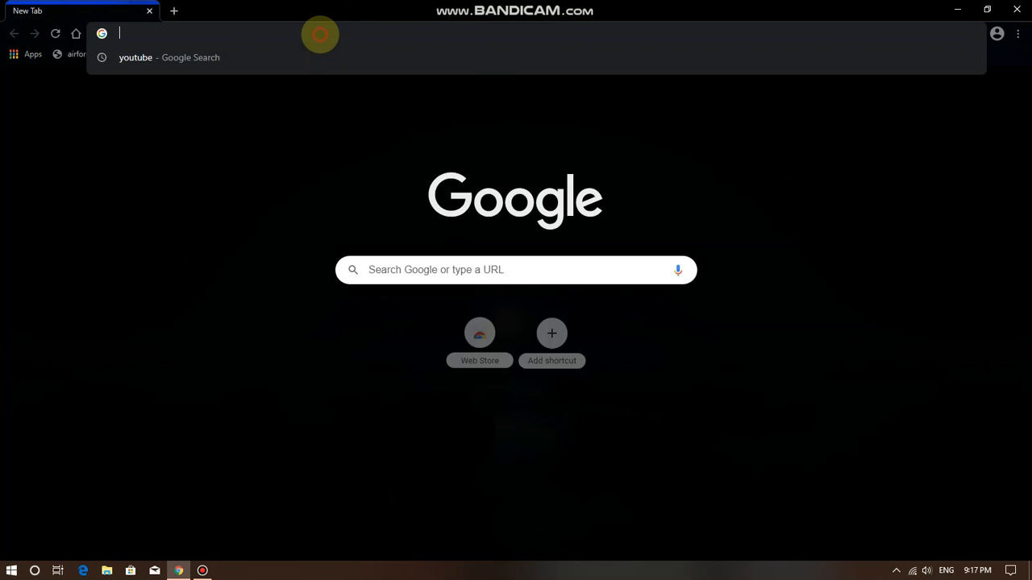
{"action": "type", "text": "open o"}
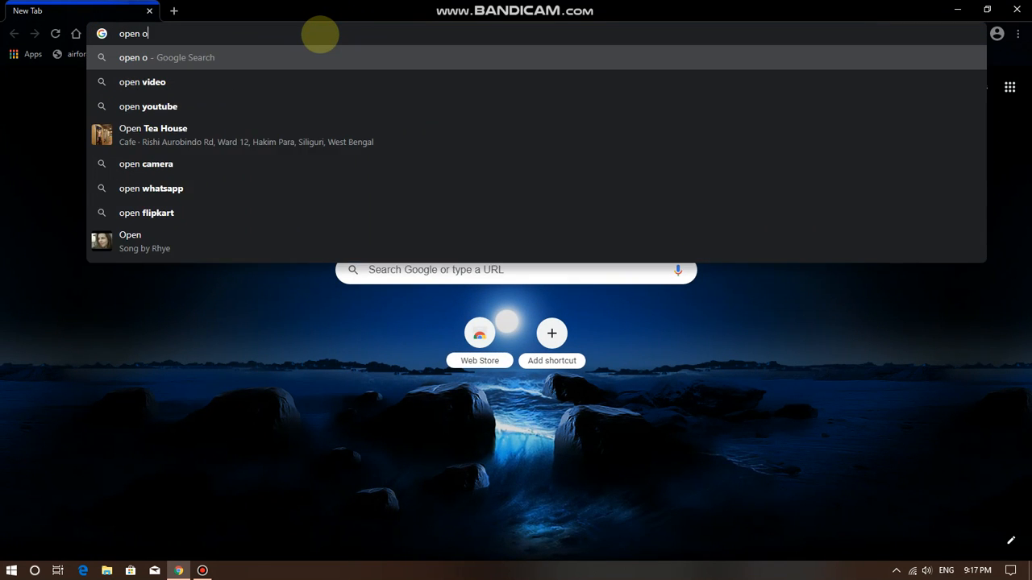
{"action": "type", "text": "ffice"}
{"action": "key", "text": "Return"}
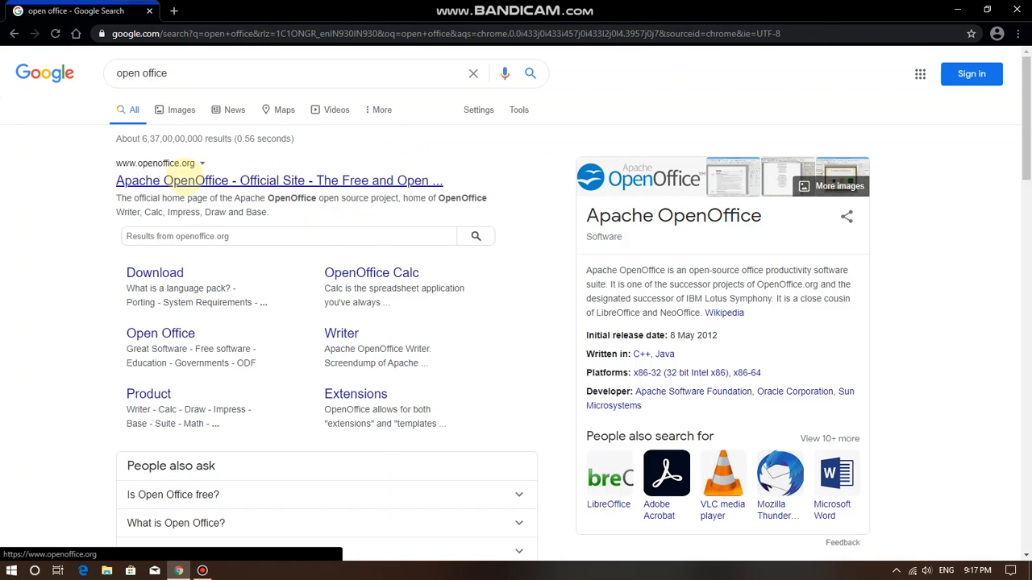
Open the Apache OpenOffice official site's download page, review the operating system and version choices, and close the browser.
{"action": "left_click", "coordinate": [179, 179]}
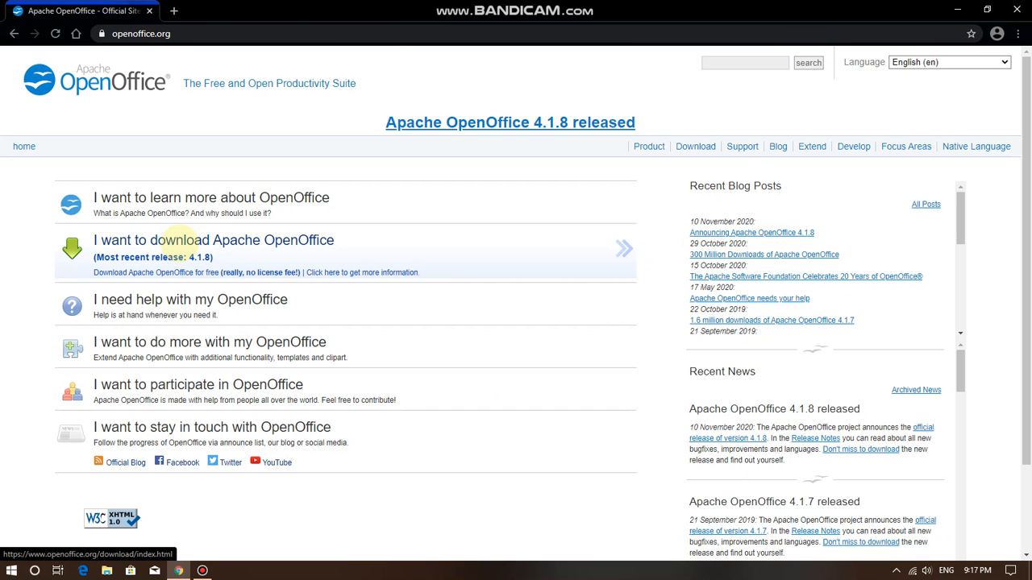
{"action": "left_click", "coordinate": [179, 240]}
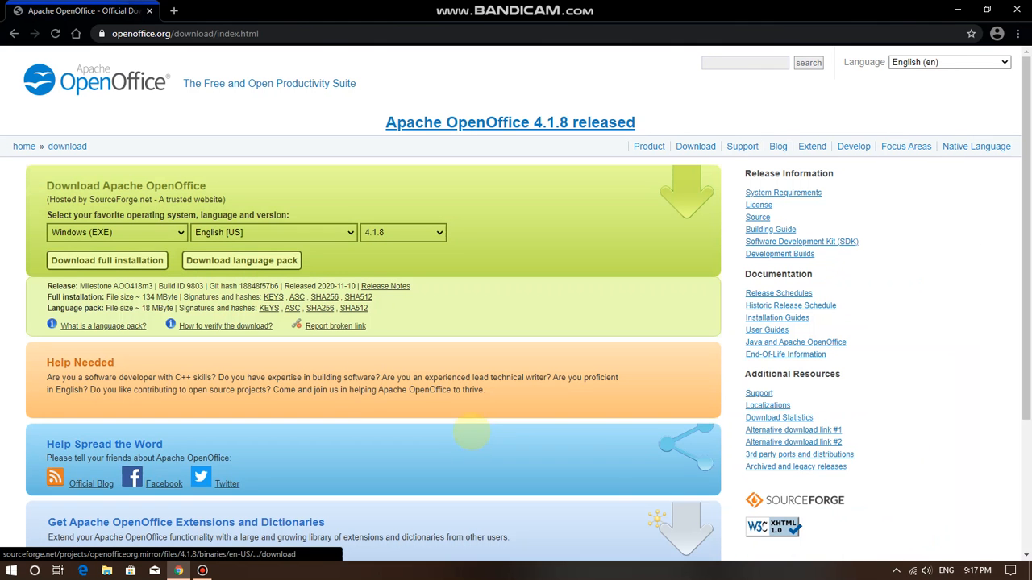
{"action": "left_click", "coordinate": [133, 232]}
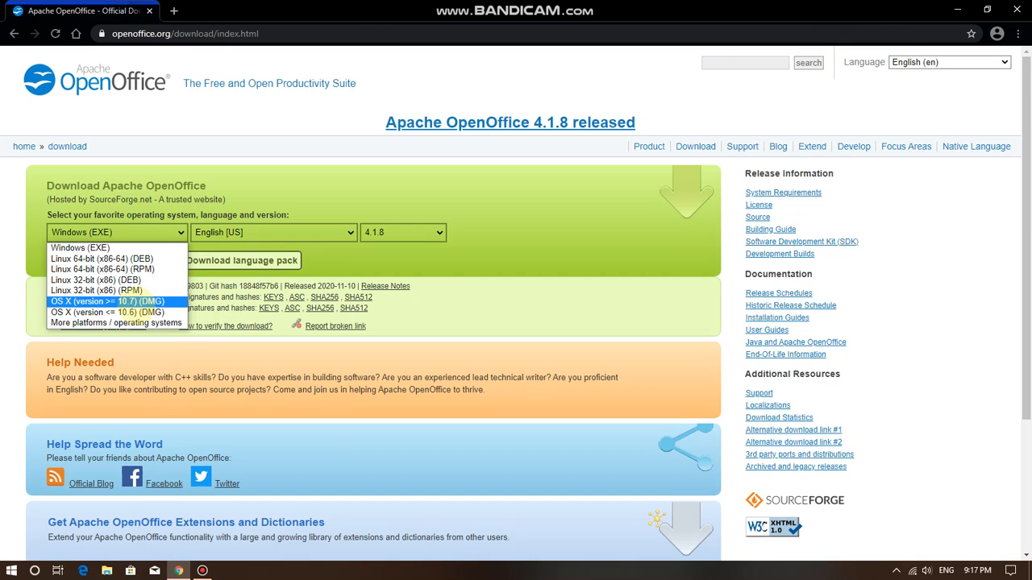
{"action": "left_click", "coordinate": [481, 315]}
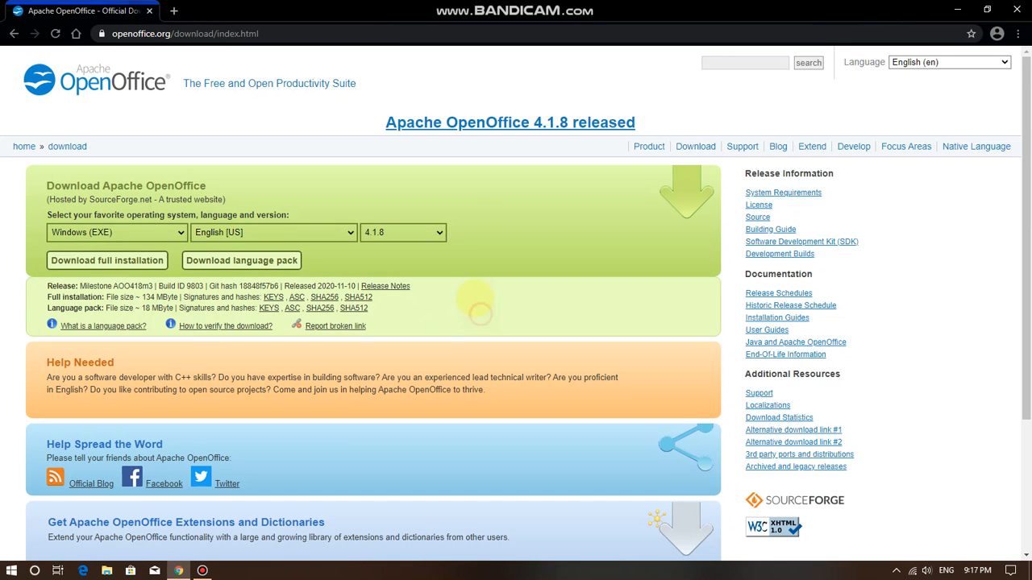
{"action": "left_click", "coordinate": [403, 233]}
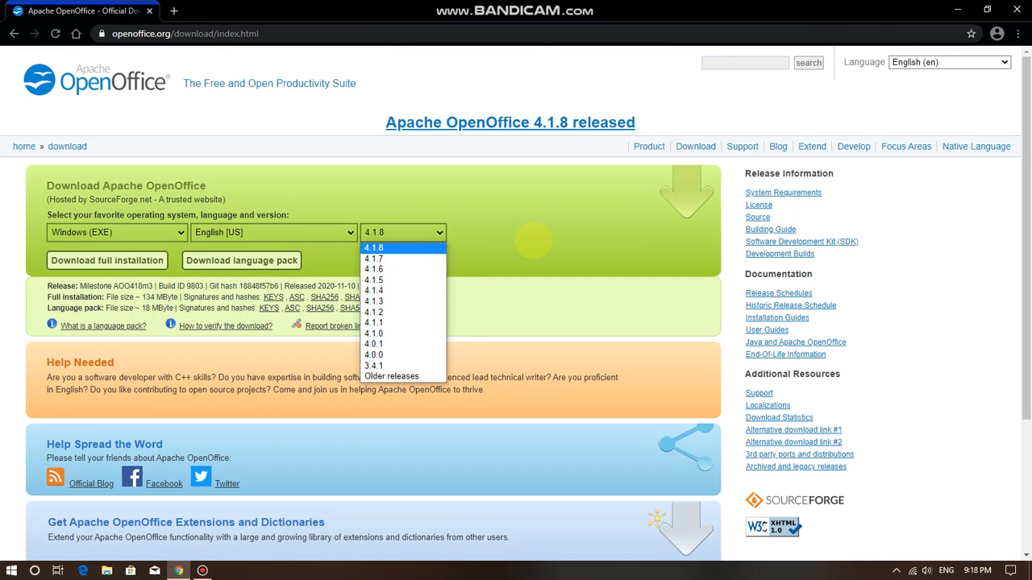
{"action": "left_click", "coordinate": [534, 241]}
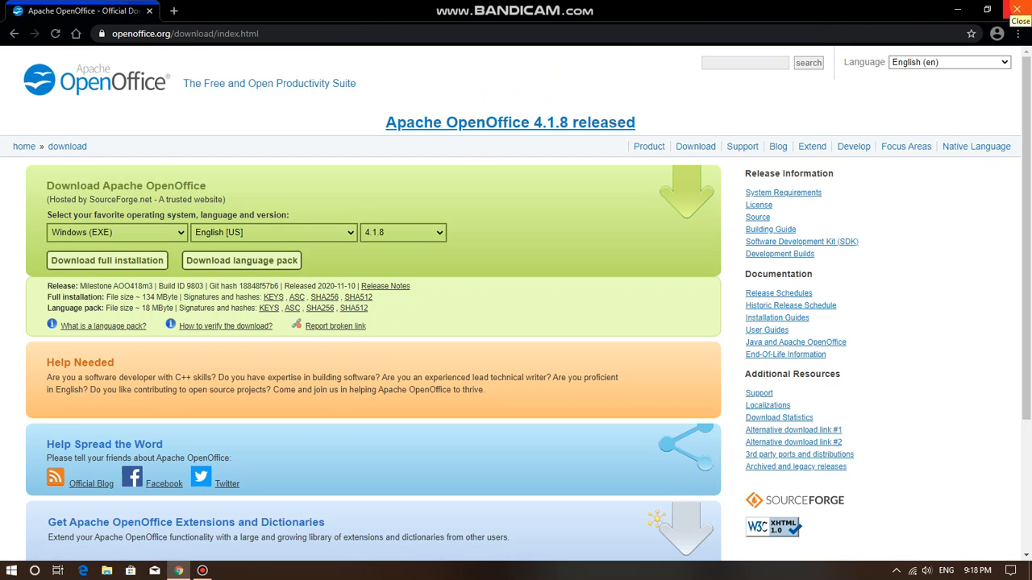
{"action": "left_click", "coordinate": [1017, 10]}
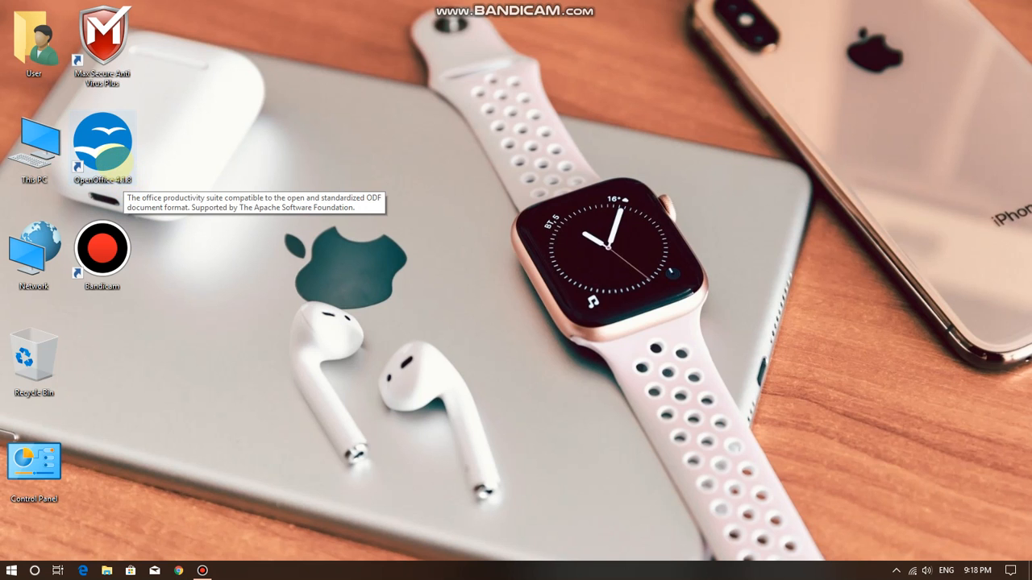
Launch OpenOffice from the desktop in a maximized window and create a new text document.
{"action": "double_click", "coordinate": [113, 161]}
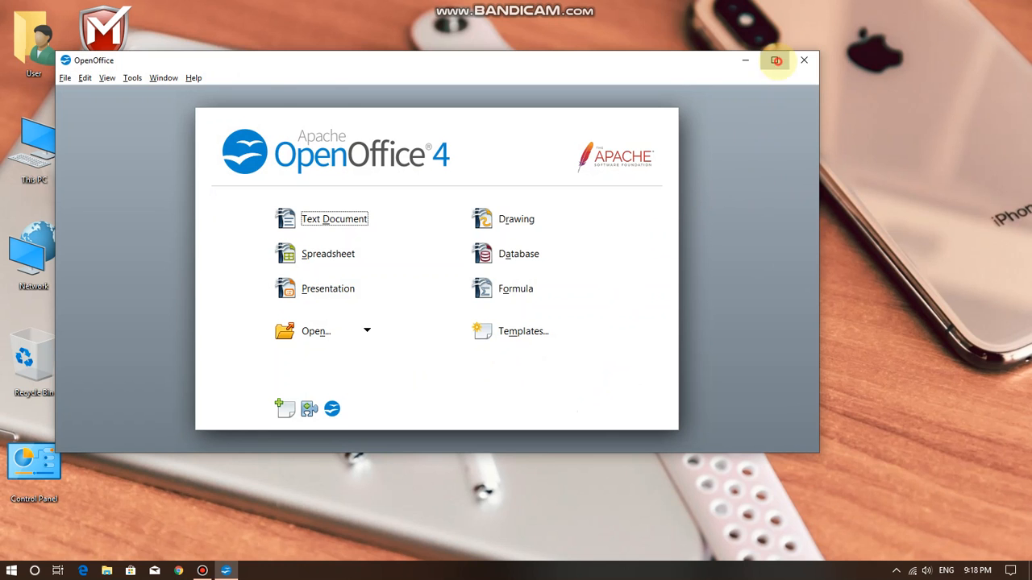
{"action": "left_click", "coordinate": [774, 60]}
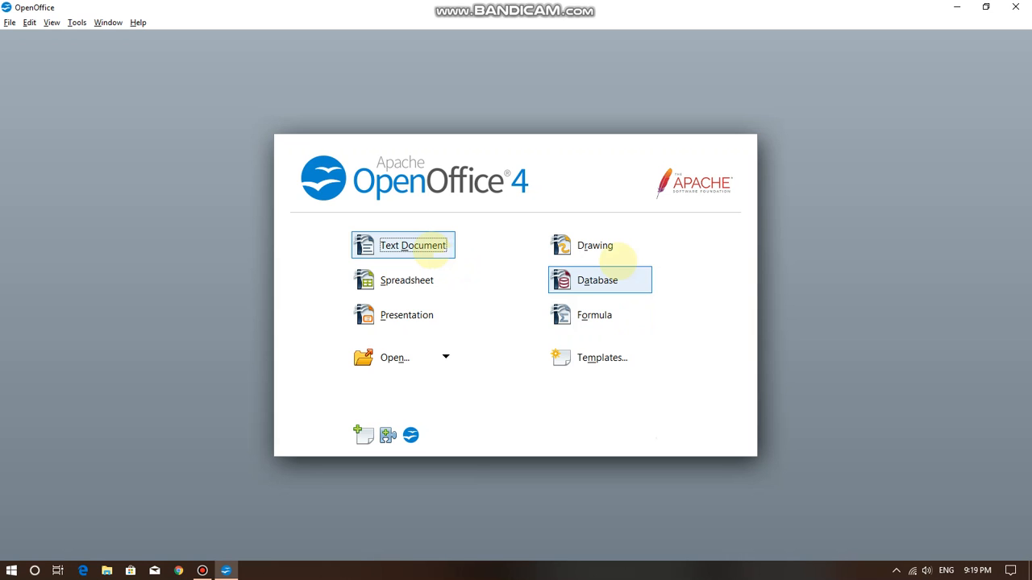
{"action": "left_click", "coordinate": [436, 245]}
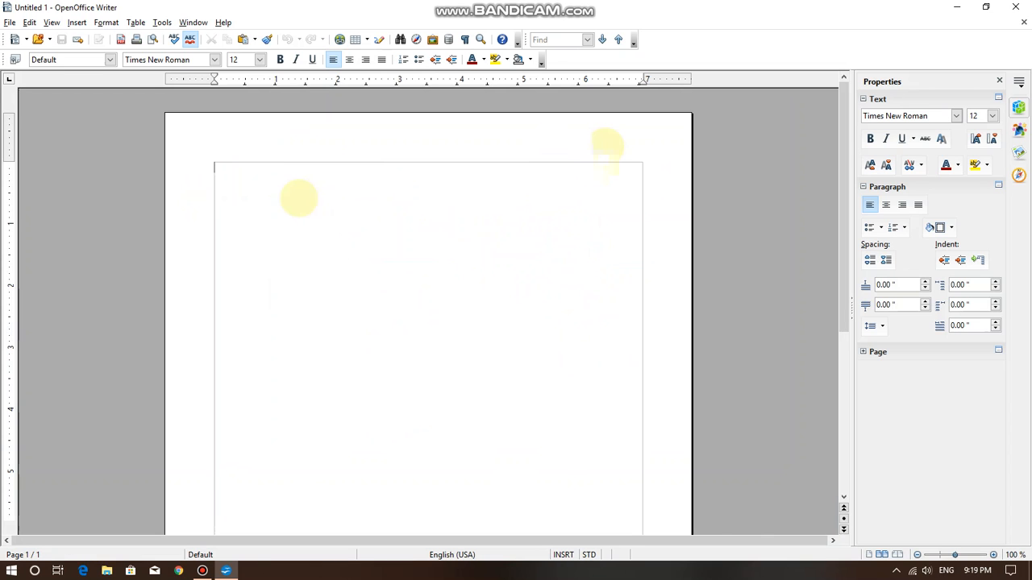
Look over the blank page and browse the commands offered from File through Help.
{"action": "scroll", "coordinate": [480, 331], "scroll_direction": "down", "scroll_amount": 1}
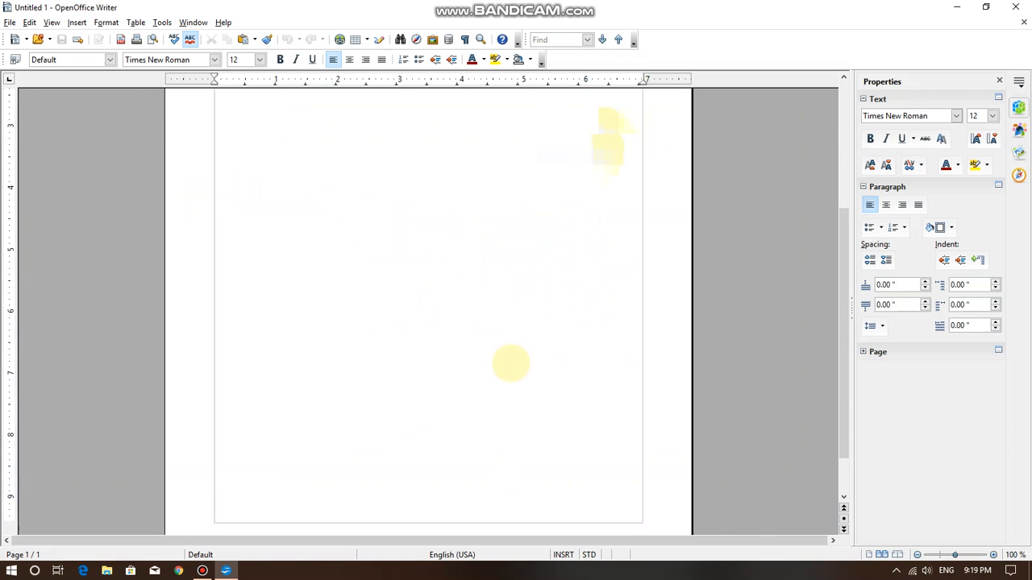
{"action": "scroll", "coordinate": [510, 360], "scroll_direction": "up", "scroll_amount": 1}
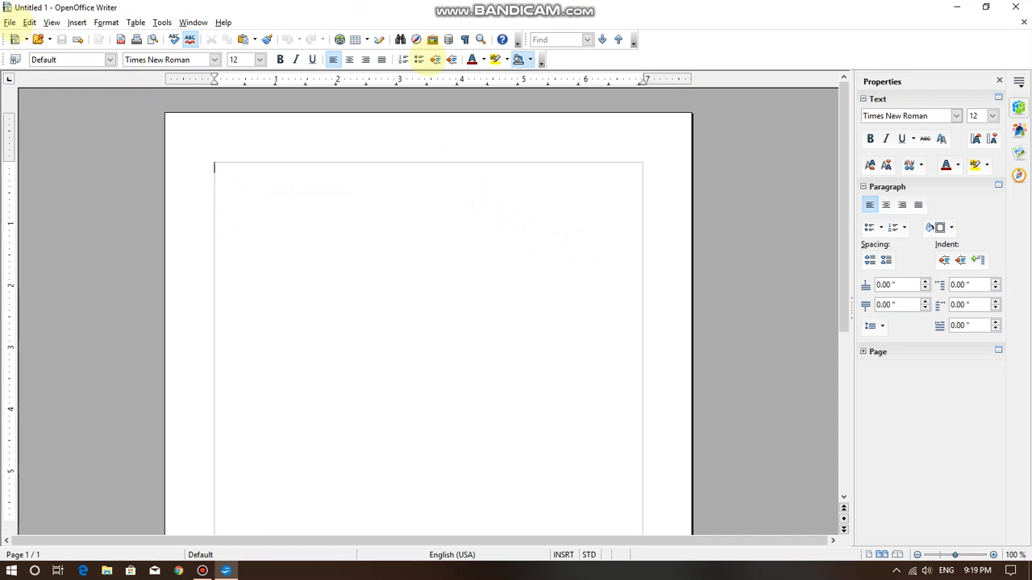
{"action": "left_click", "coordinate": [9, 22]}
{"action": "left_click", "coordinate": [29, 21]}
{"action": "left_click", "coordinate": [52, 22]}
{"action": "mouse_move", "coordinate": [77, 22]}
{"action": "left_click", "coordinate": [135, 21]}
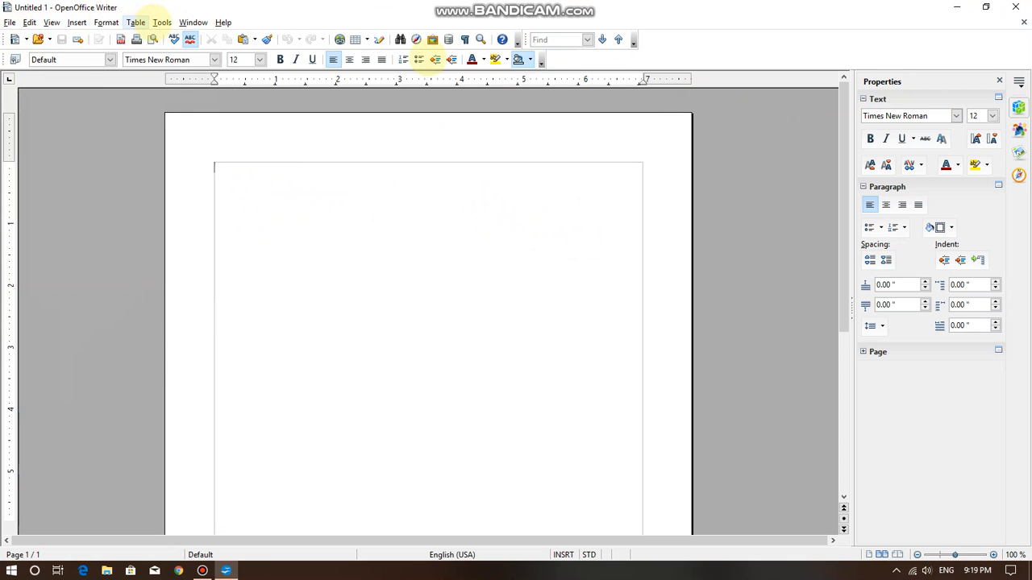
{"action": "left_click", "coordinate": [223, 22]}
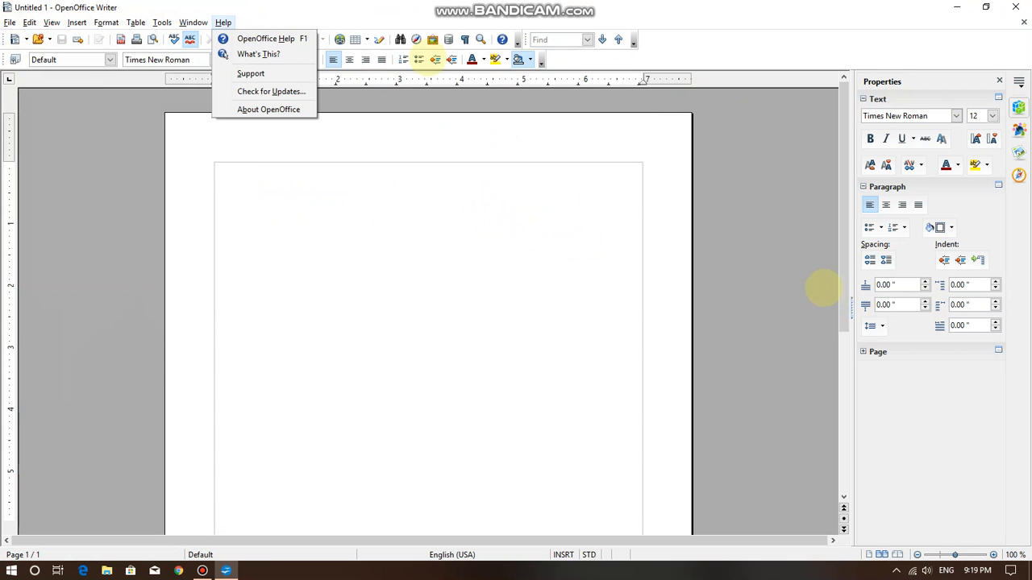
{"action": "left_click", "coordinate": [806, 286]}
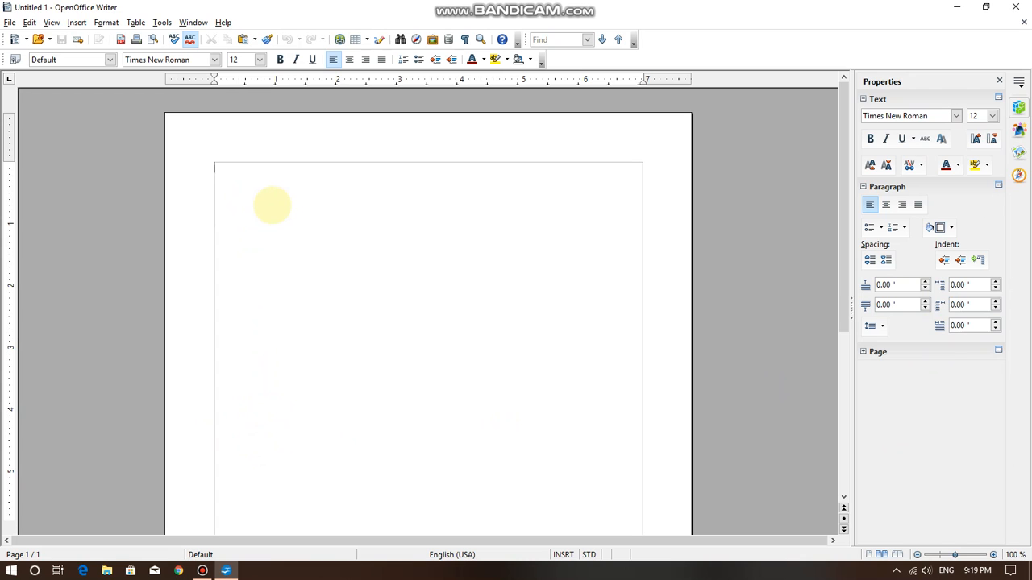
{"action": "type", "text": "T"}
{"action": "type", "text": "o"}
{"action": "key", "text": "Return"}
{"action": "key", "text": "BackSpace"}
{"action": "key", "text": "BackSpace"}
{"action": "key", "text": "BackSpace"}
Write the salutation "Dear Friend" and begin the letter below it with "How are you , how is everything going on ? How is ur".
{"action": "type", "text": "Dear F"}
{"action": "type", "text": "How are you , how is"}
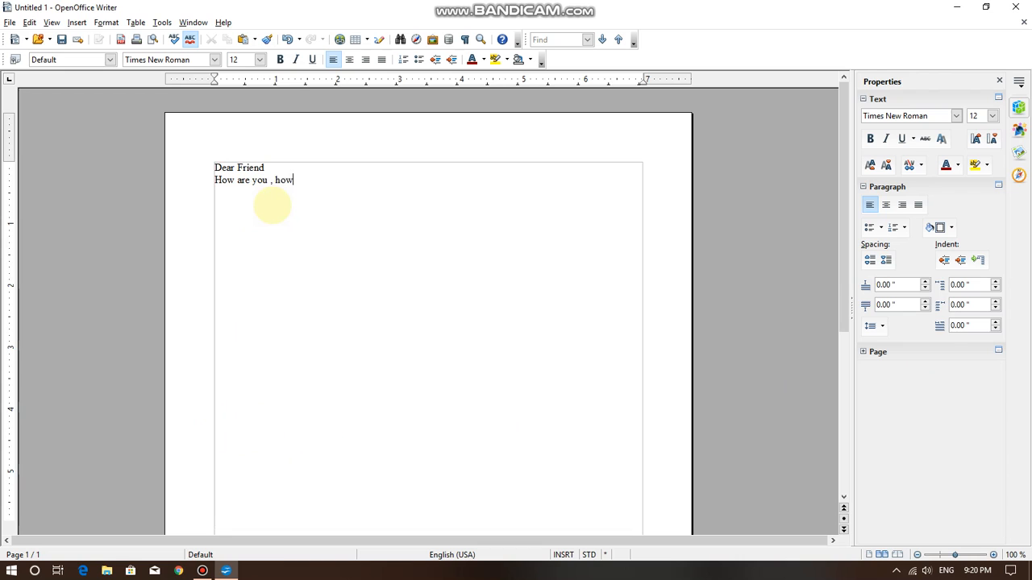
{"action": "type", "text": " everything going on ? How is ur"}
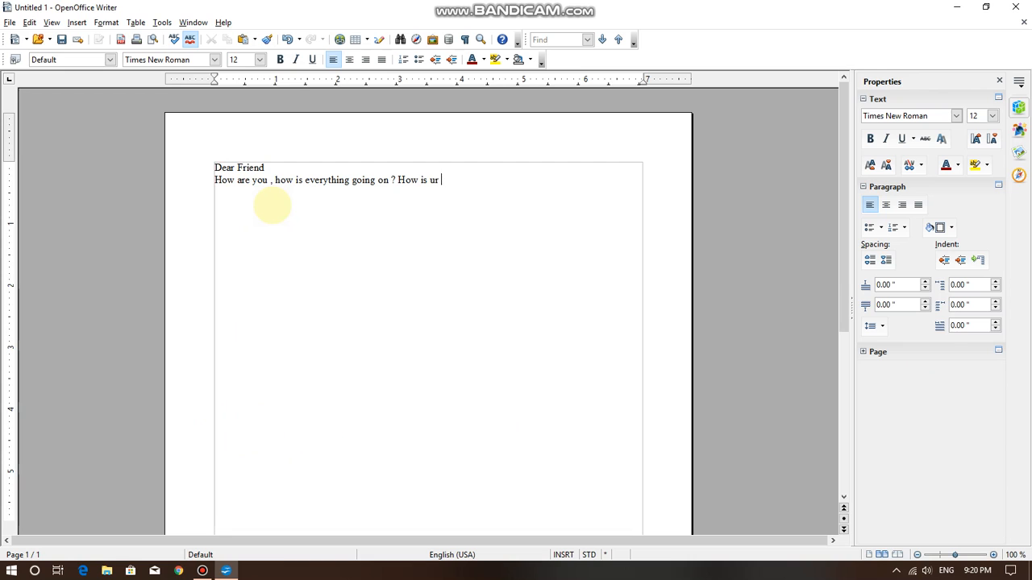
Continue the letter's paragraph with "study going on ? Hopefully everything is fine in this pandemic situation".
{"action": "type", "text": " study going on ? Gi"}
{"action": "key", "text": "BackSpace"}
{"action": "type", "text": "Hopefully everything"}
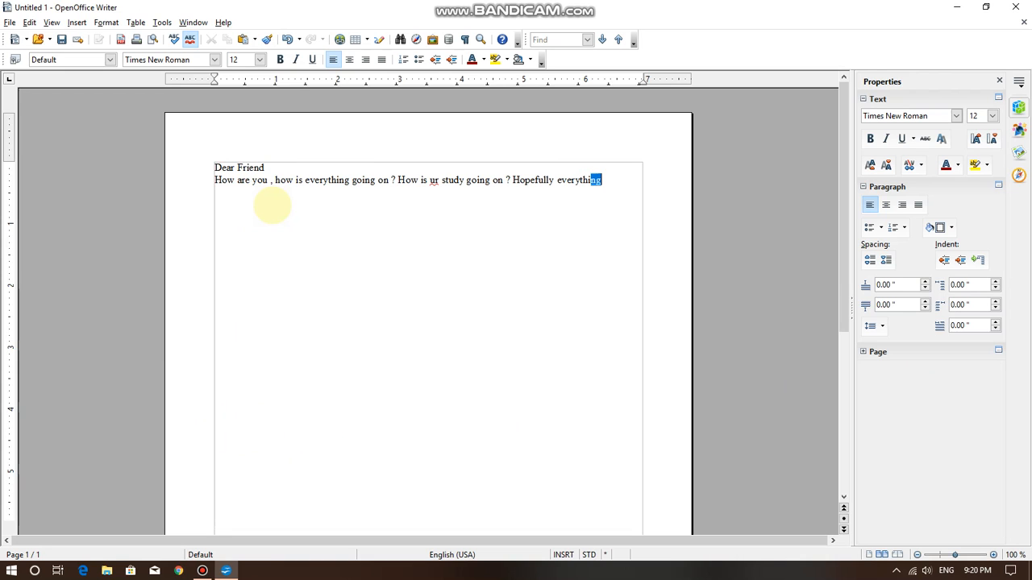
{"action": "type", "text": " is d"}
{"action": "key", "text": "BackSpace"}
{"action": "type", "text": "fine in this pandemic situation "}
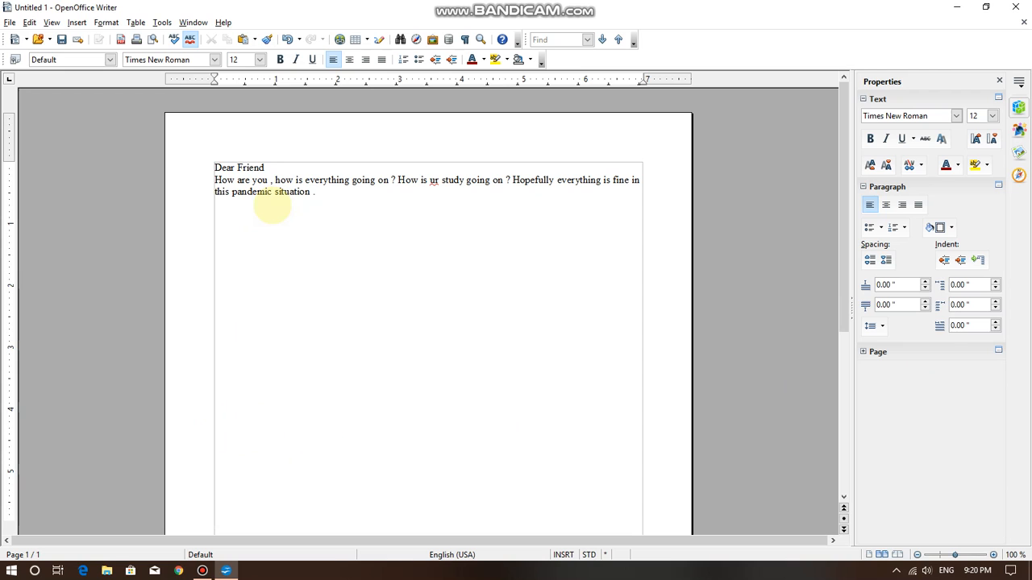
Finish the paragraph with ". Wish to meet u soon after pandemic. Give my regards to uncle and aunty ji.".
{"action": "type", "text": ". Wish to meet u soon after pandemic. H"}
{"action": "key", "text": "BackSpace"}
{"action": "type", "text": "Give"}
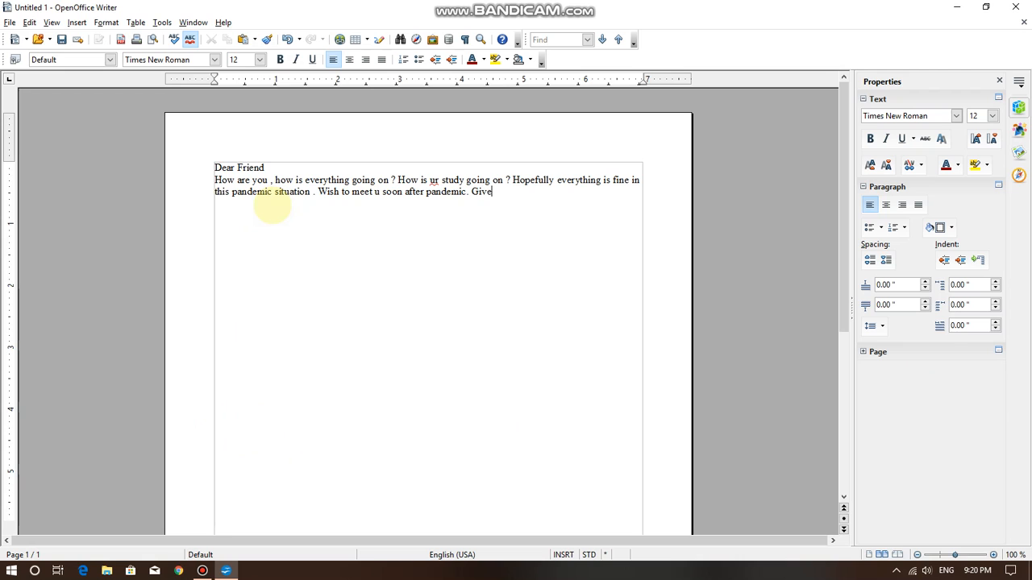
{"action": "type", "text": " my regards to uncle and aunty ji."}
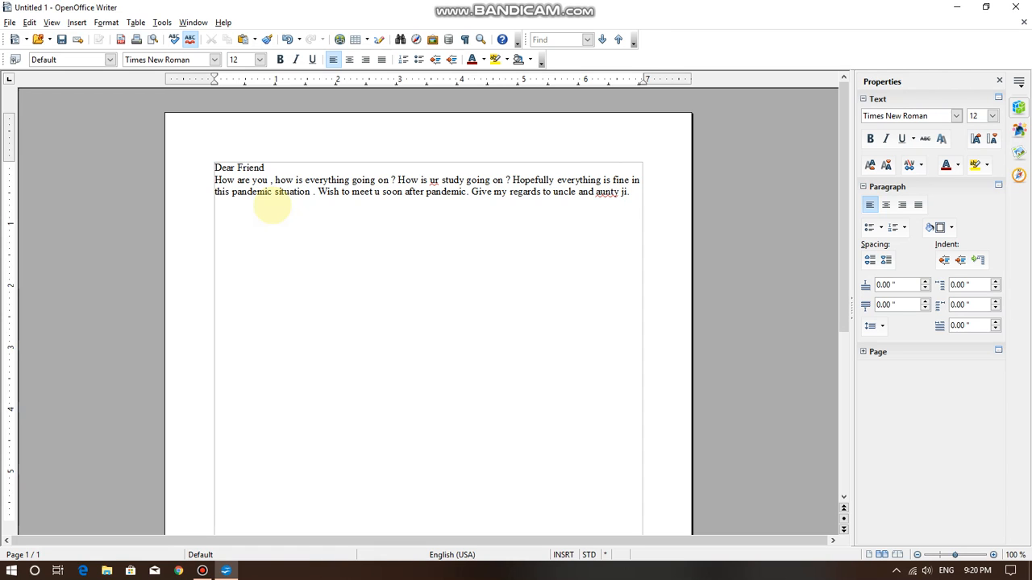
Leave a blank line below the paragraph and sign off with "Your Friend" and "ABC" on separate lines.
{"action": "key", "text": "Return"}
{"action": "type", "text": "Thank"}
{"action": "key", "text": "BackSpace"}
{"action": "key", "text": "BackSpace"}
{"action": "key", "text": "BackSpace"}
{"action": "key", "text": "BackSpace"}
{"action": "type", "text": "Y"}
{"action": "type", "text": "oyr"}
{"action": "key", "text": "BackSpace"}
{"action": "key", "text": "BackSpace"}
{"action": "type", "text": "ur "}
{"action": "type", "text": "Friend "}
{"action": "type", "text": "ABC"}
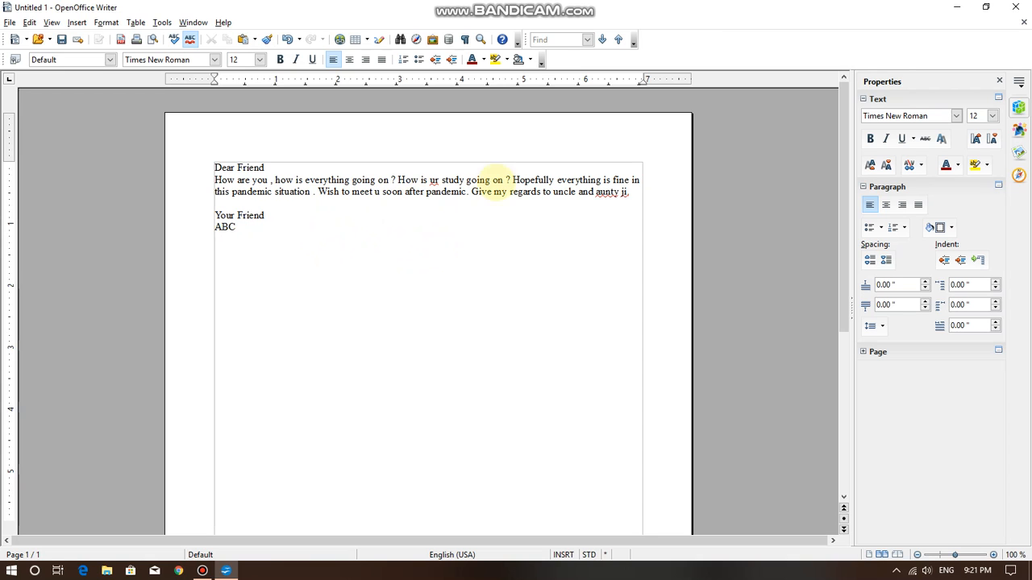
Replace the misspelled word "ur" with "your" in the question about study.
{"action": "left_click", "coordinate": [434, 180]}
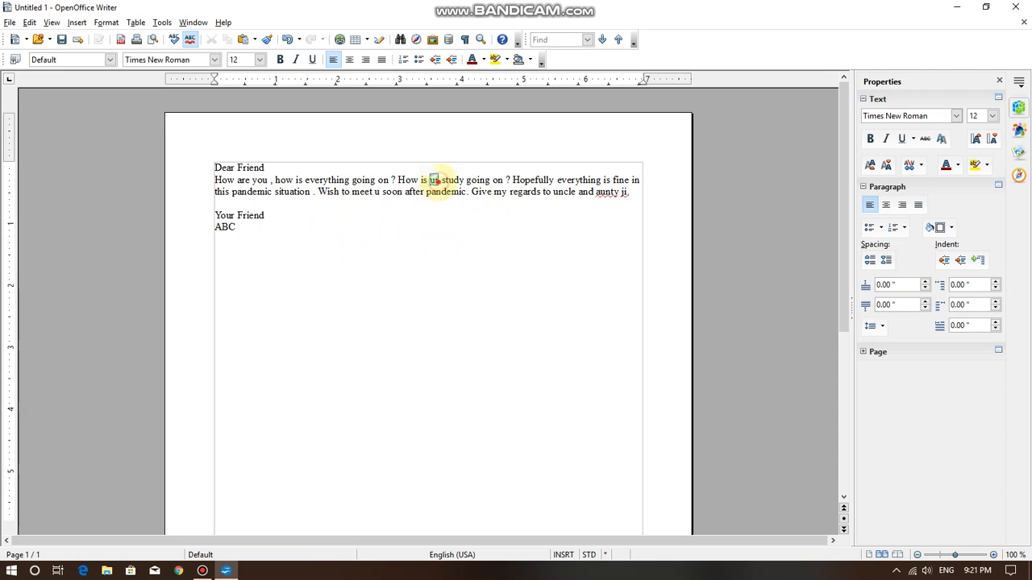
{"action": "double_click", "coordinate": [434, 180]}
{"action": "left_click", "coordinate": [436, 181]}
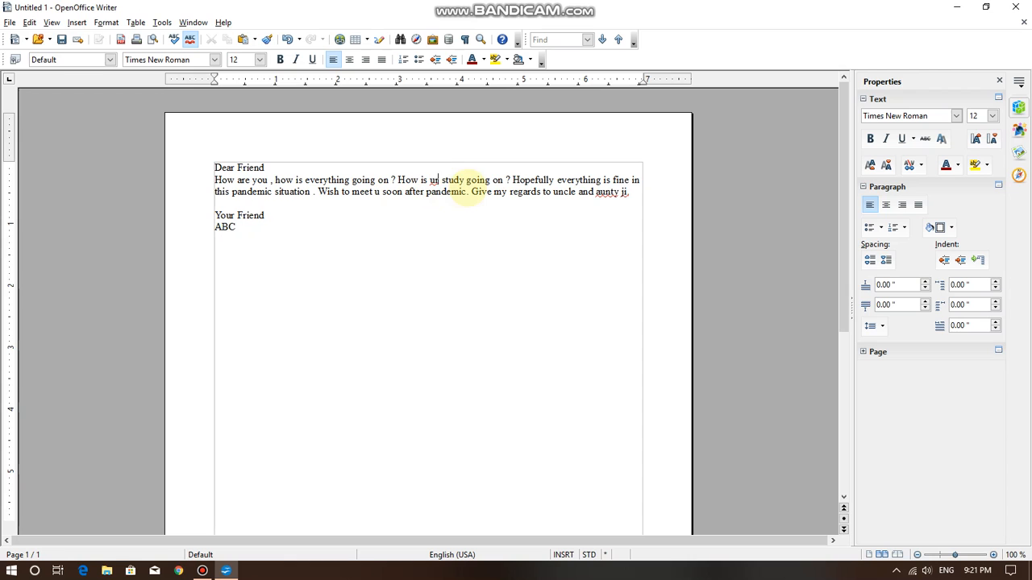
{"action": "key", "text": "BackSpace"}
{"action": "key", "text": "BackSpace"}
{"action": "type", "text": "your"}
{"action": "left_click", "coordinate": [471, 219]}
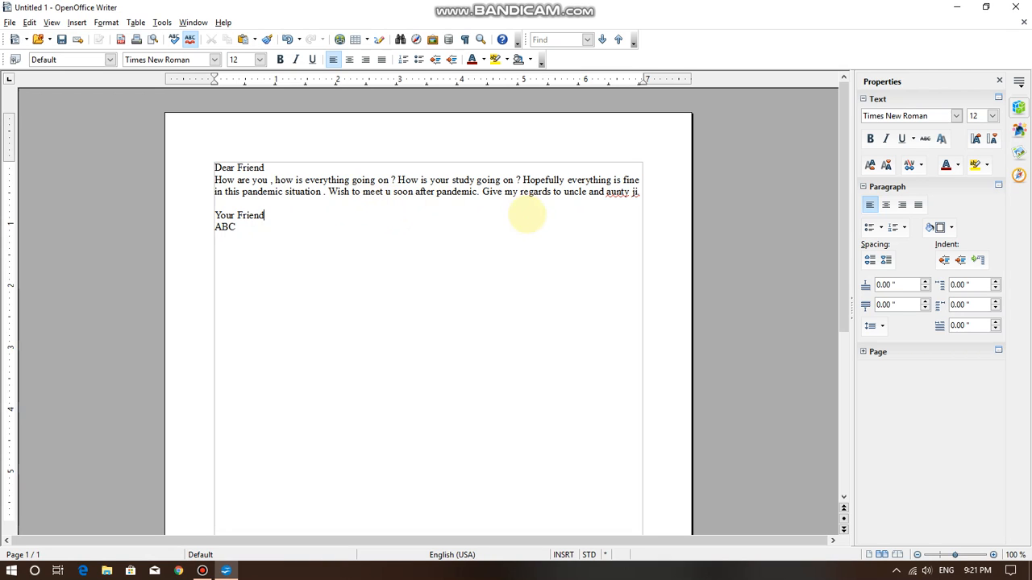
Have the spelling checker ignore all occurrences of "aunty" and "ji" at the end of the letter's paragraph.
{"action": "left_click", "coordinate": [595, 206]}
{"action": "left_click", "coordinate": [634, 193]}
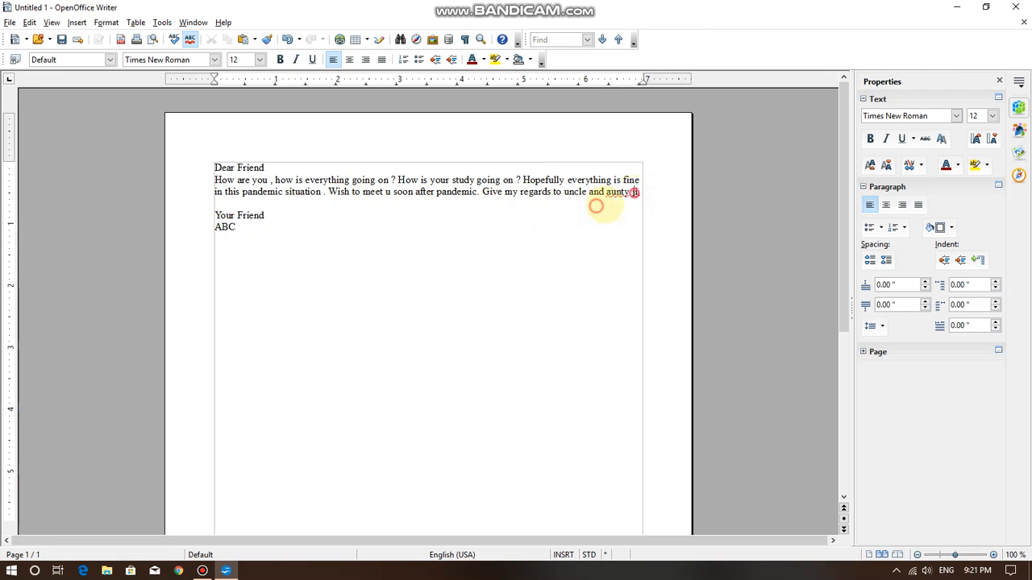
{"action": "left_click_drag", "start_coordinate": [607, 193], "coordinate": [639, 192]}
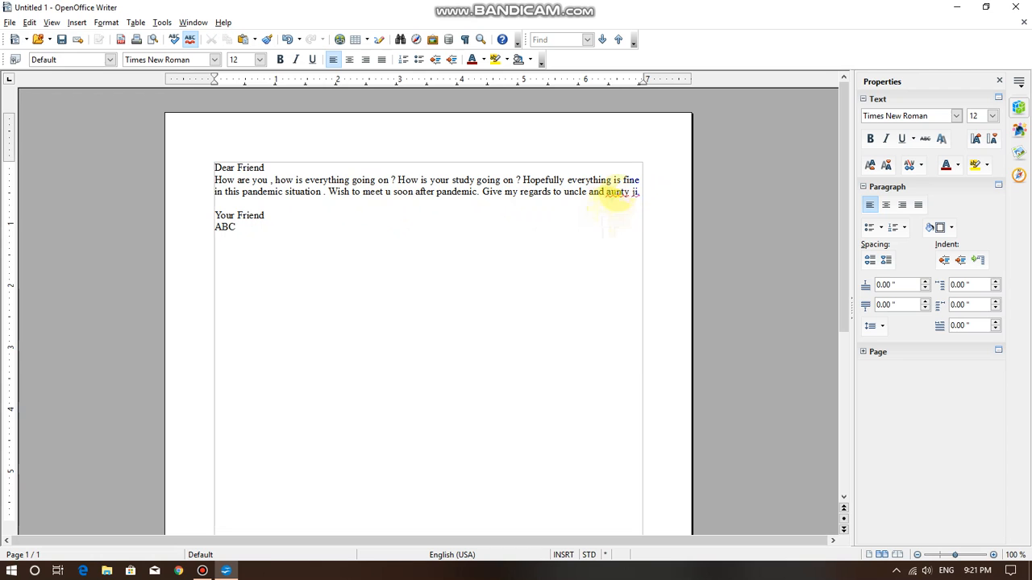
{"action": "right_click", "coordinate": [609, 196]}
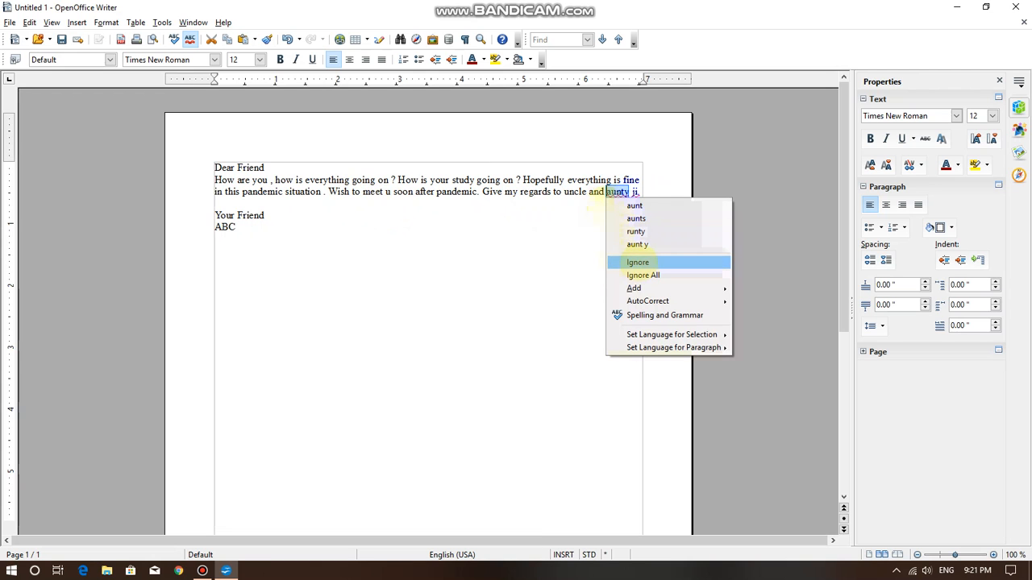
{"action": "left_click", "coordinate": [641, 275]}
{"action": "right_click", "coordinate": [633, 196]}
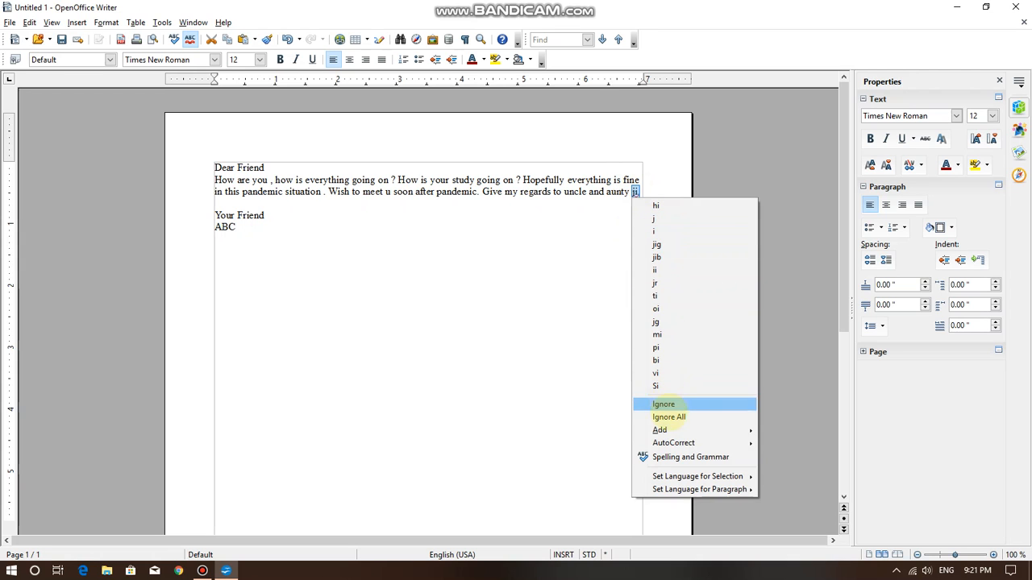
{"action": "left_click", "coordinate": [669, 417]}
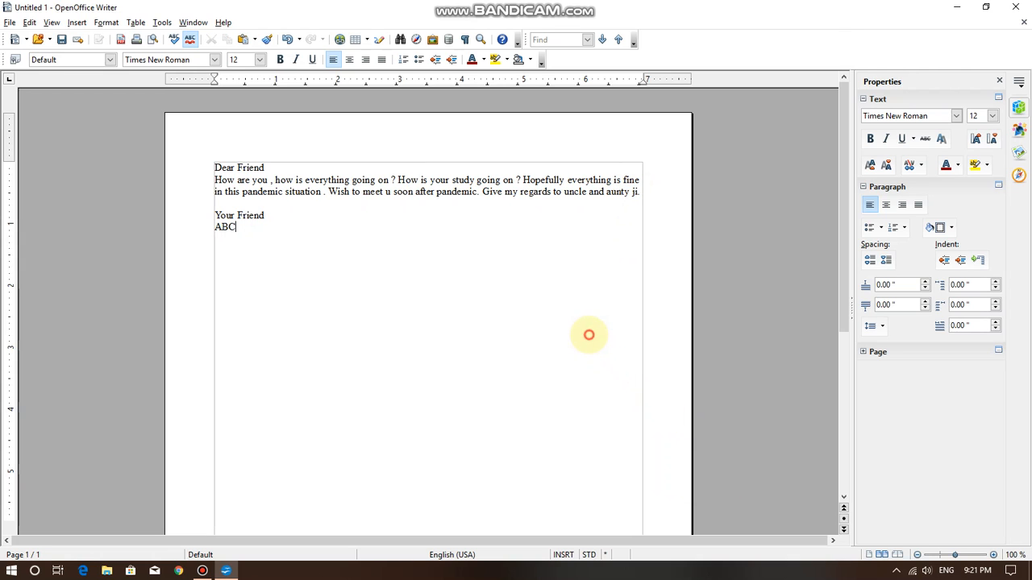
{"action": "left_click_drag", "start_coordinate": [253, 232], "coordinate": [214, 166]}
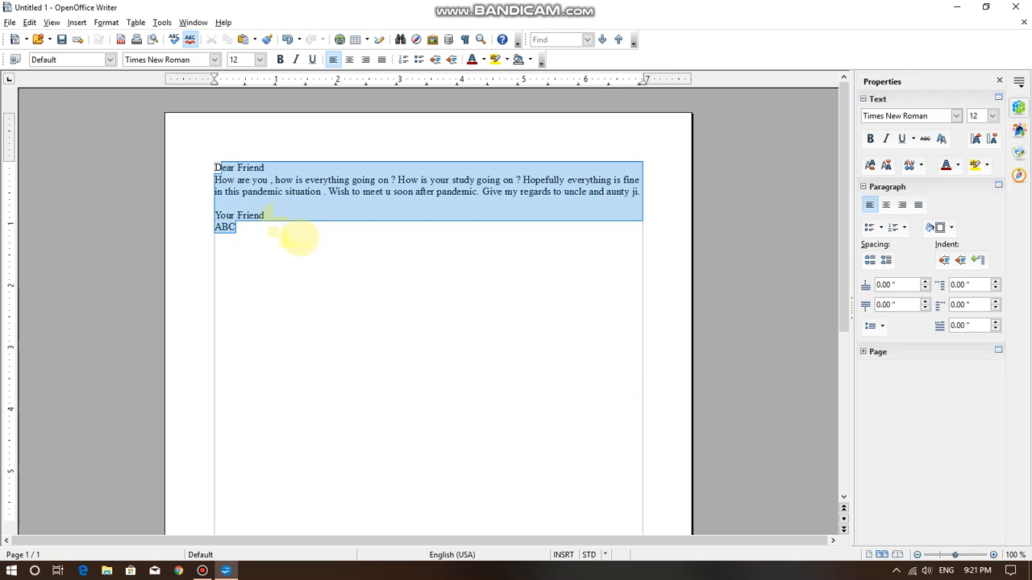
{"action": "left_click", "coordinate": [299, 237]}
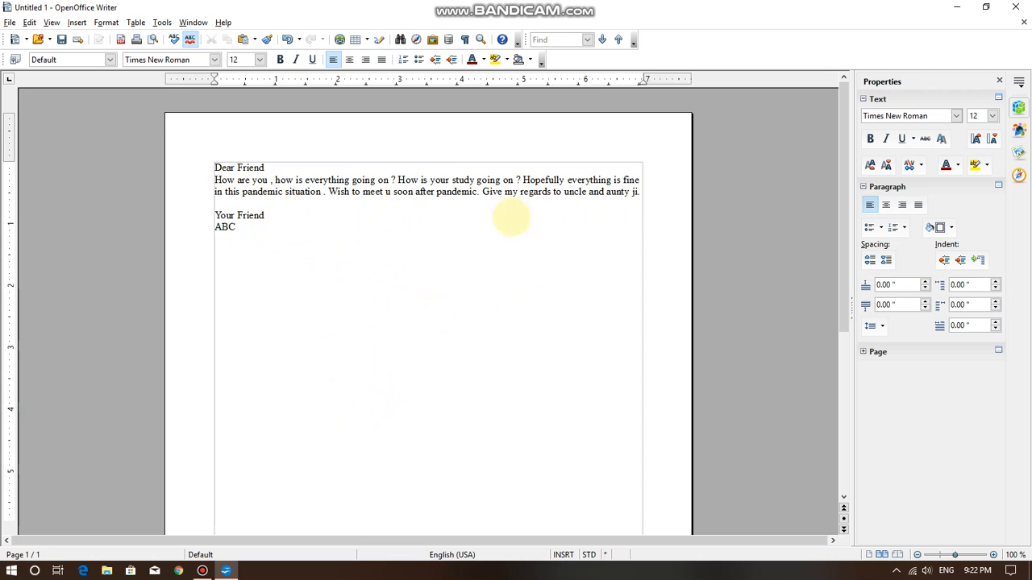
{"action": "left_click", "coordinate": [244, 238]}
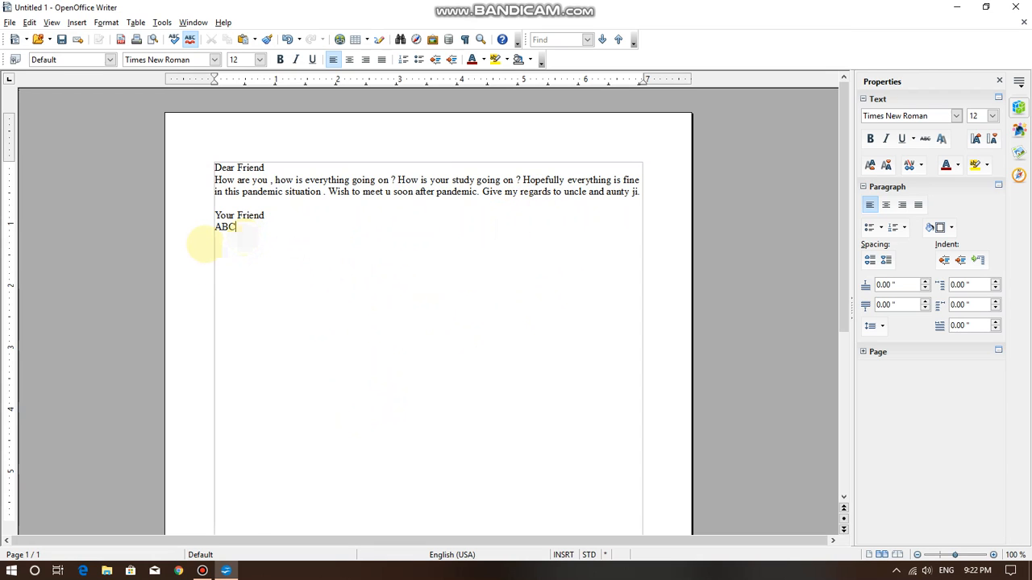
{"action": "left_click_drag", "start_coordinate": [206, 242], "coordinate": [198, 161]}
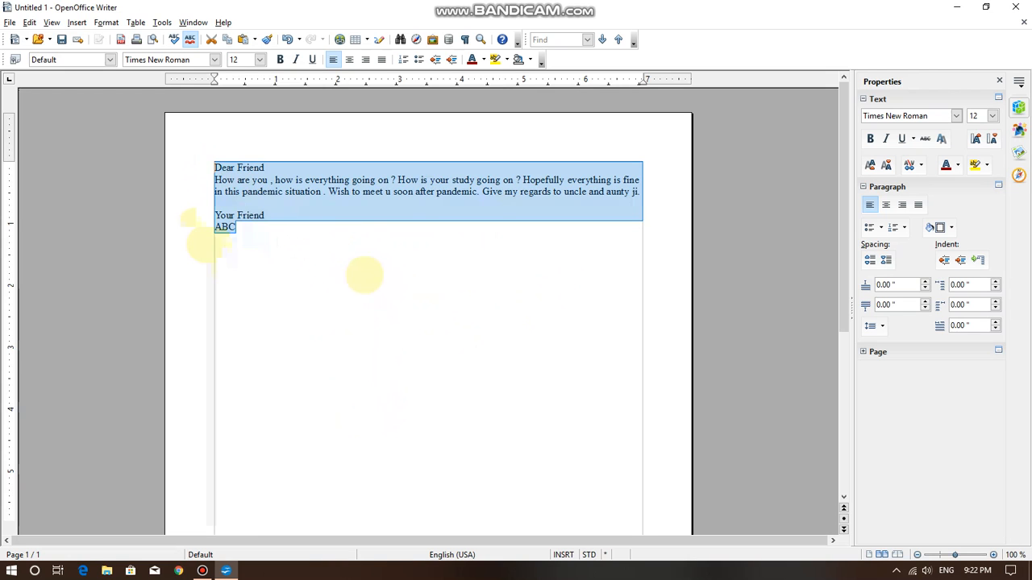
{"action": "left_click", "coordinate": [284, 238]}
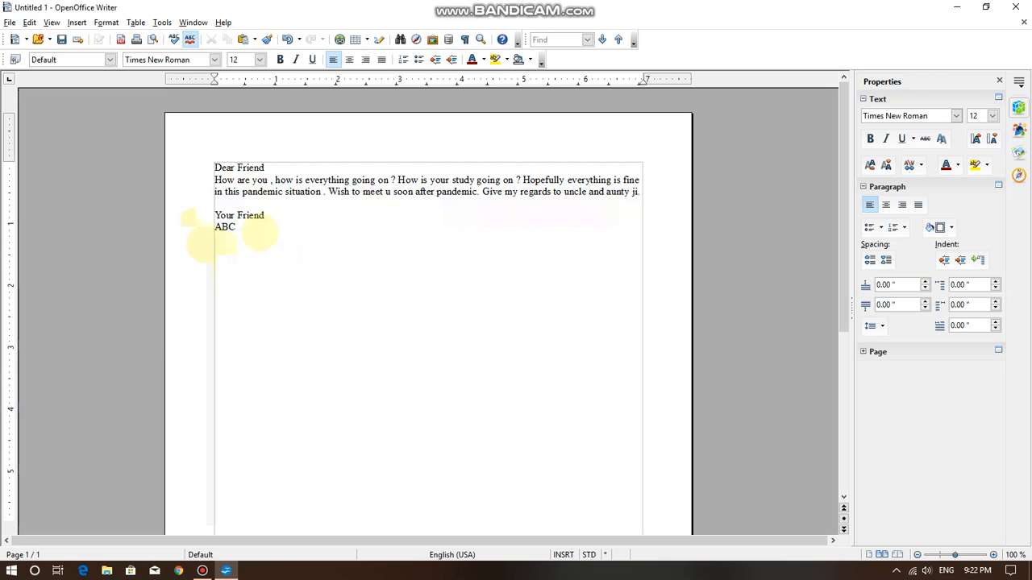
{"action": "left_click_drag", "start_coordinate": [238, 230], "coordinate": [212, 167]}
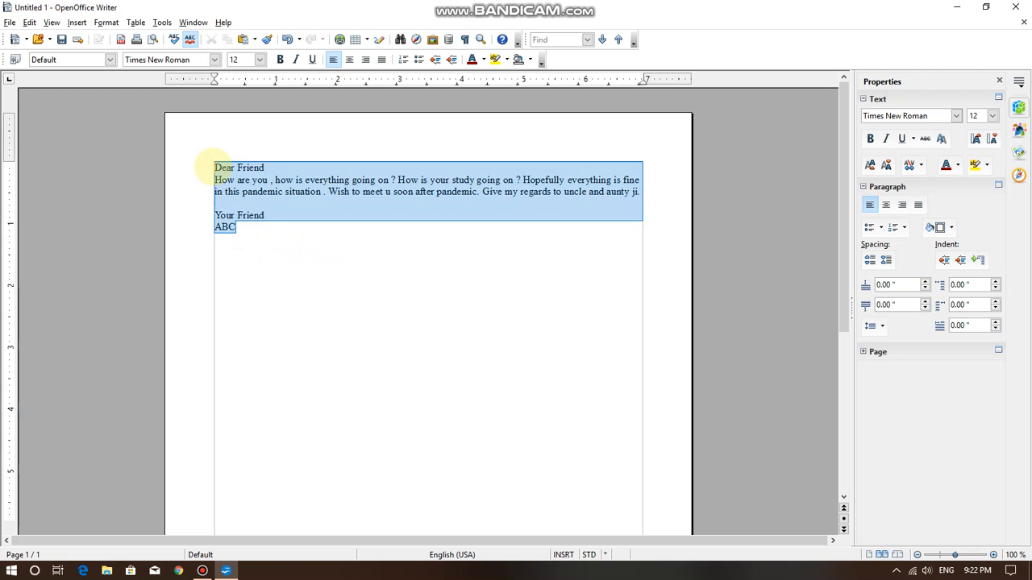
{"action": "left_click", "coordinate": [260, 233]}
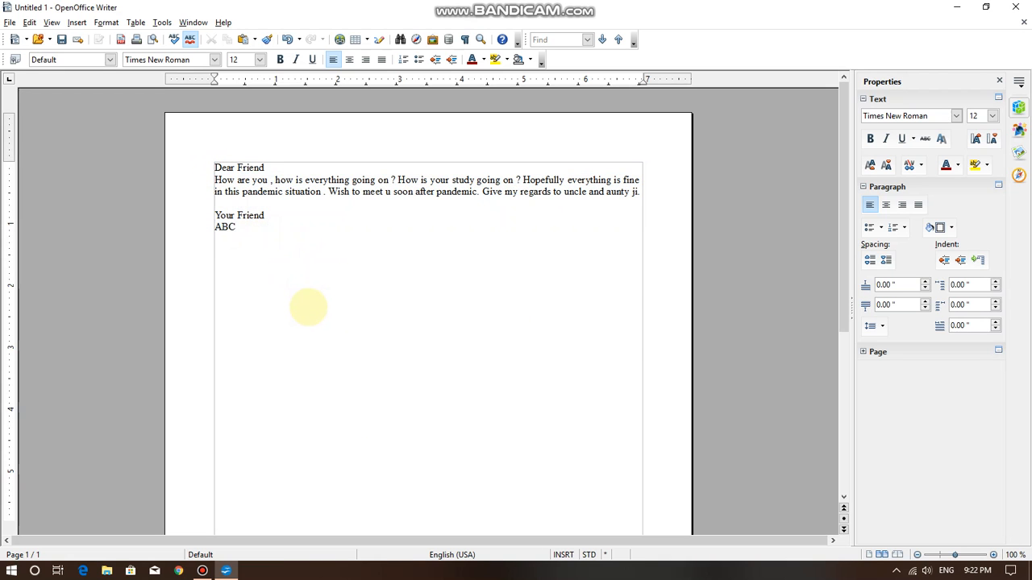
Set the font of the whole letter, from the greeting to the "ABC" signature, to Viner Hand ITC.
{"action": "left_click_drag", "start_coordinate": [269, 242], "coordinate": [212, 168]}
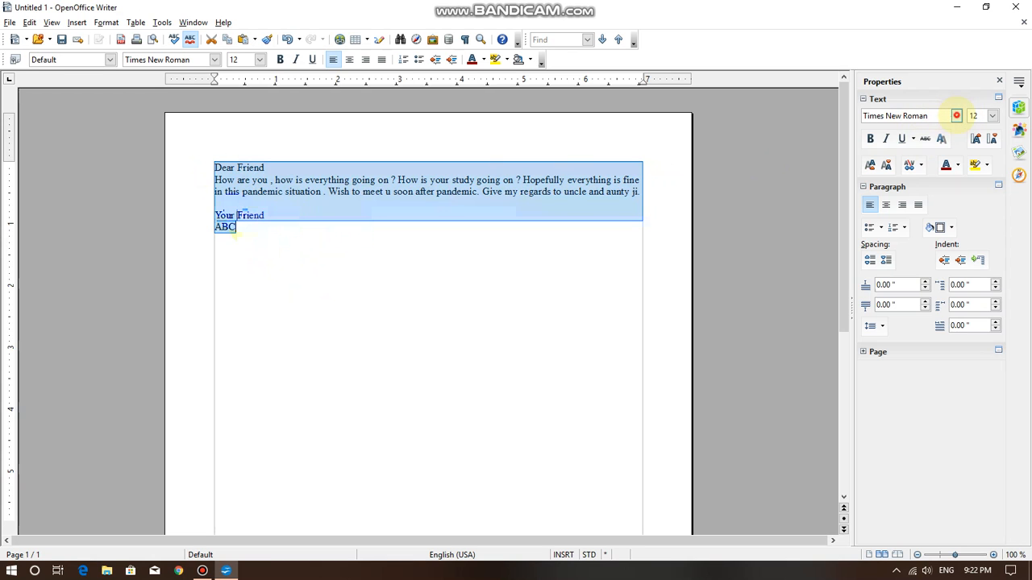
{"action": "left_click", "coordinate": [956, 115]}
{"action": "left_click", "coordinate": [956, 115]}
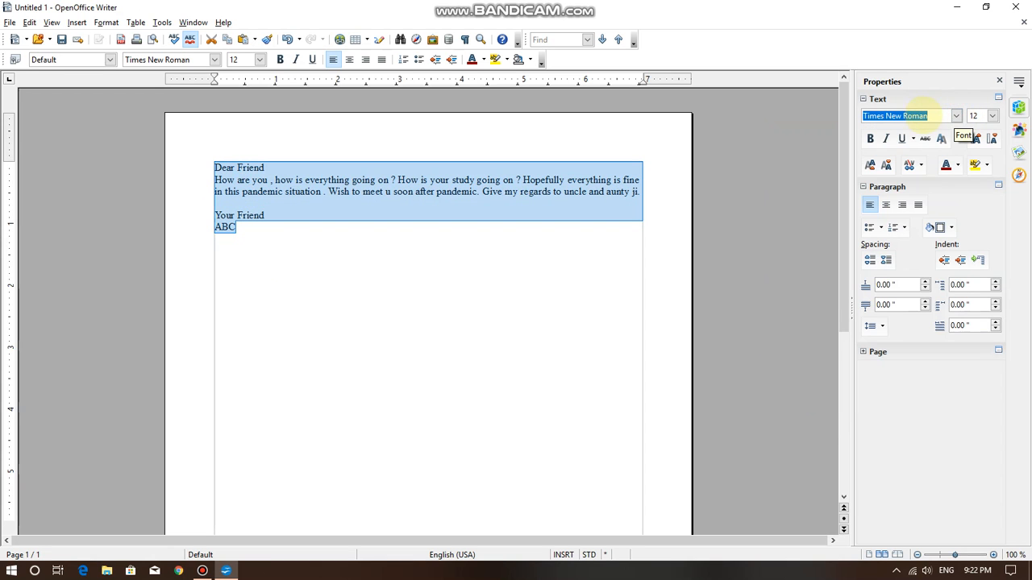
{"action": "left_click", "coordinate": [956, 116]}
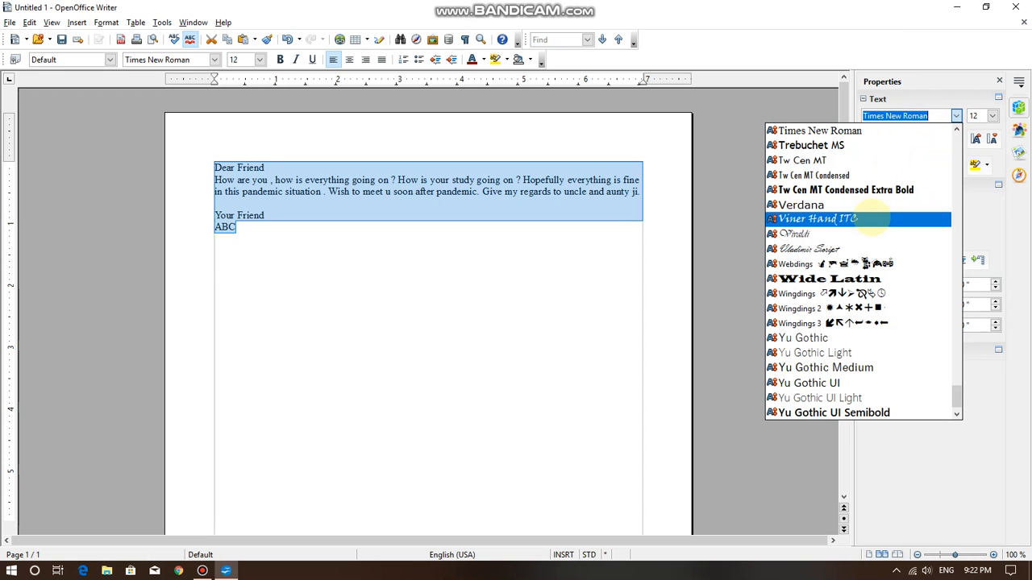
{"action": "left_click", "coordinate": [873, 217]}
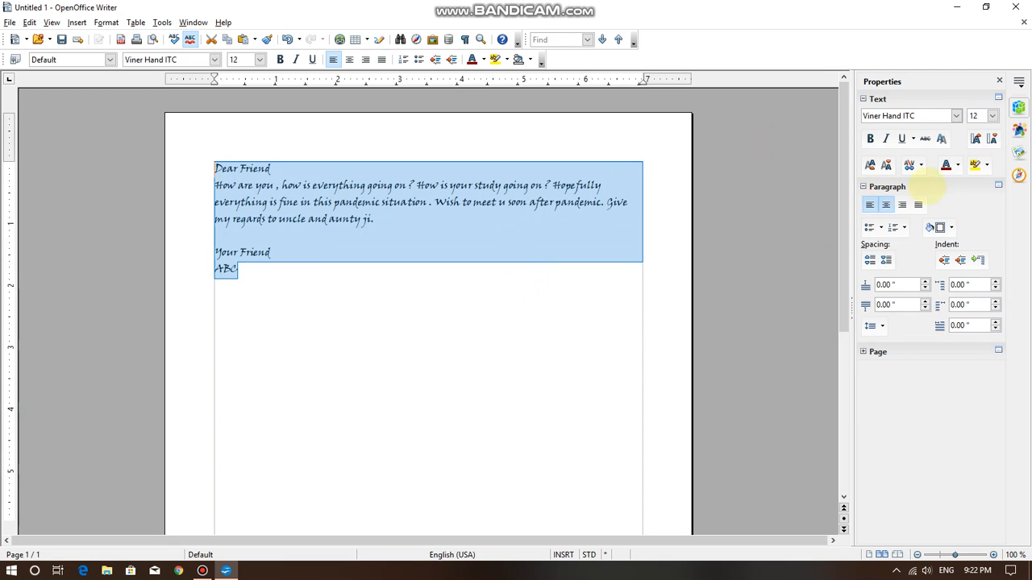
Change the font of the whole letter to Blackadder ITC.
{"action": "left_click", "coordinate": [956, 115]}
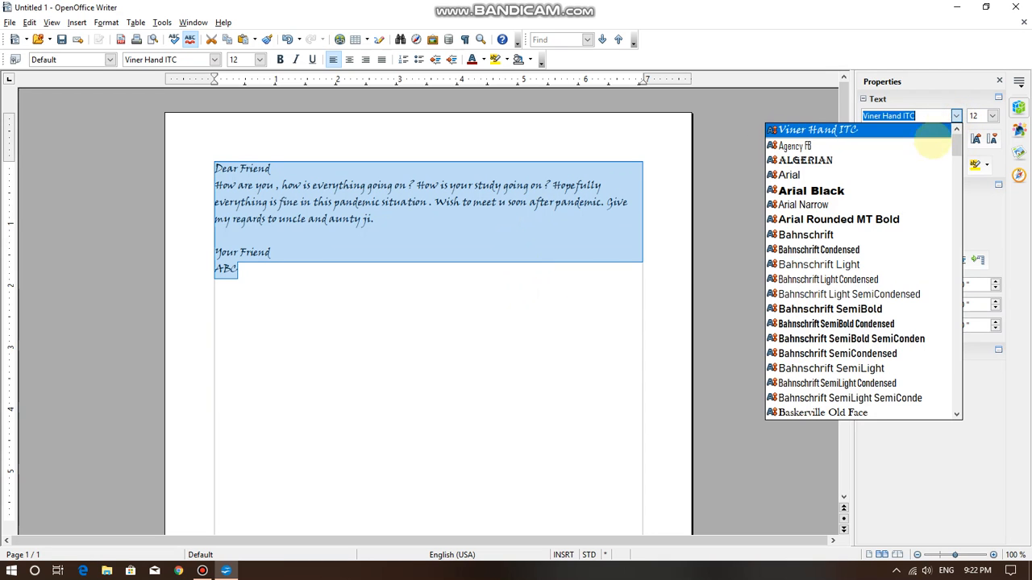
{"action": "scroll", "coordinate": [871, 315], "scroll_direction": "down", "scroll_amount": 4}
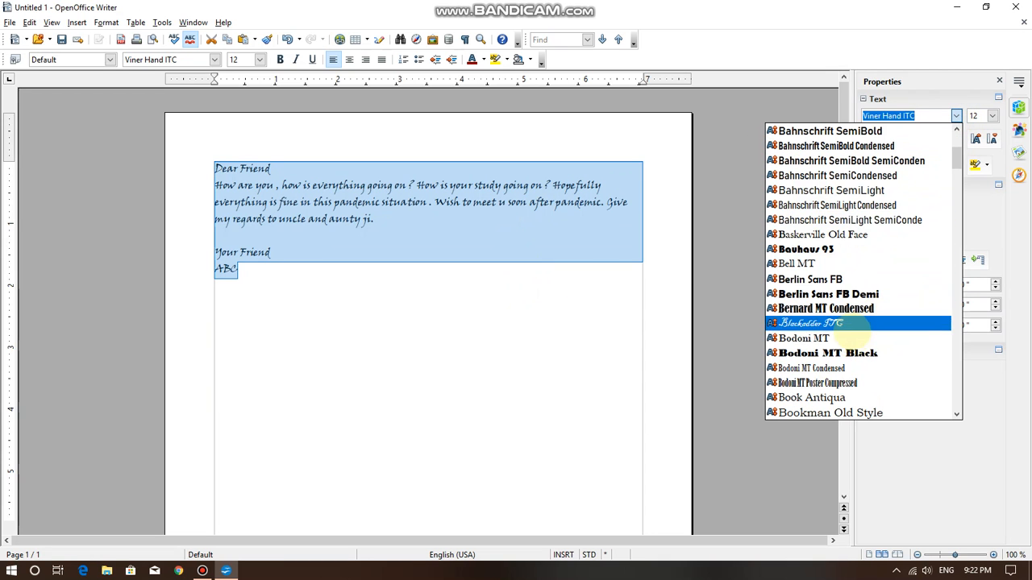
{"action": "scroll", "coordinate": [854, 330], "scroll_direction": "down", "scroll_amount": 4}
{"action": "left_click", "coordinate": [846, 131]}
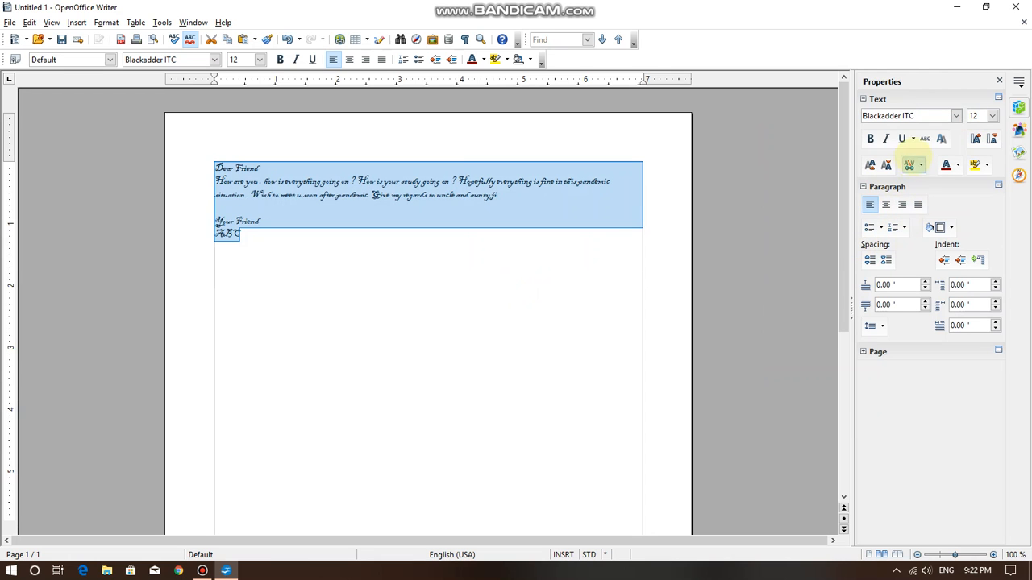
{"action": "left_click", "coordinate": [956, 115]}
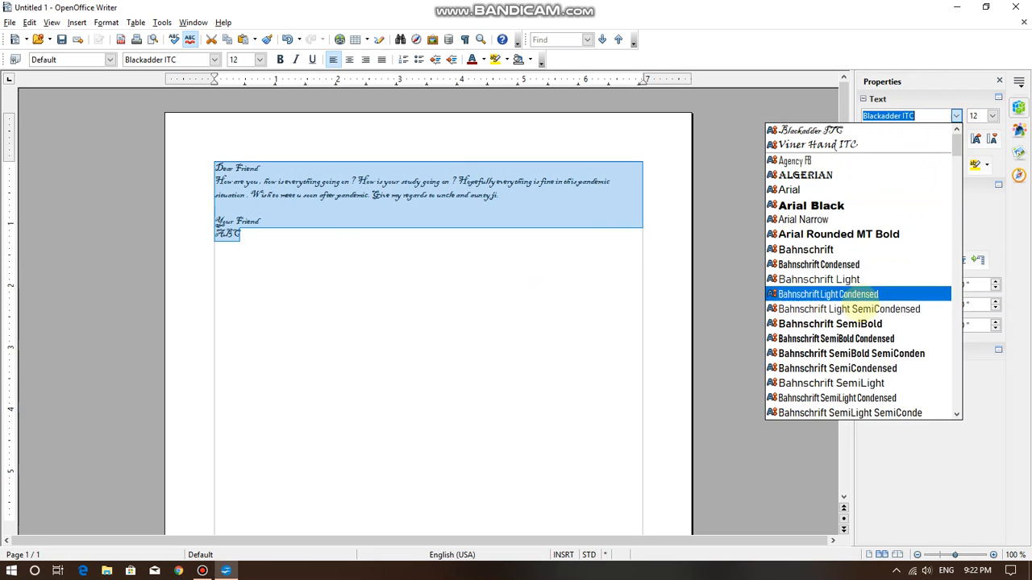
{"action": "scroll", "coordinate": [847, 339], "scroll_direction": "down", "scroll_amount": 5}
{"action": "scroll", "coordinate": [843, 343], "scroll_direction": "down", "scroll_amount": 5}
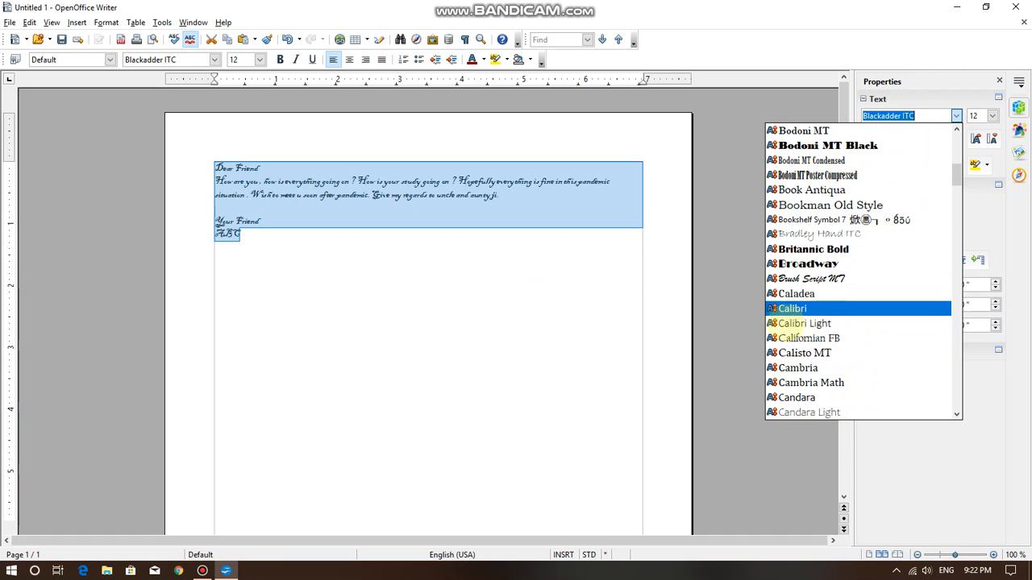
{"action": "left_click", "coordinate": [594, 282]}
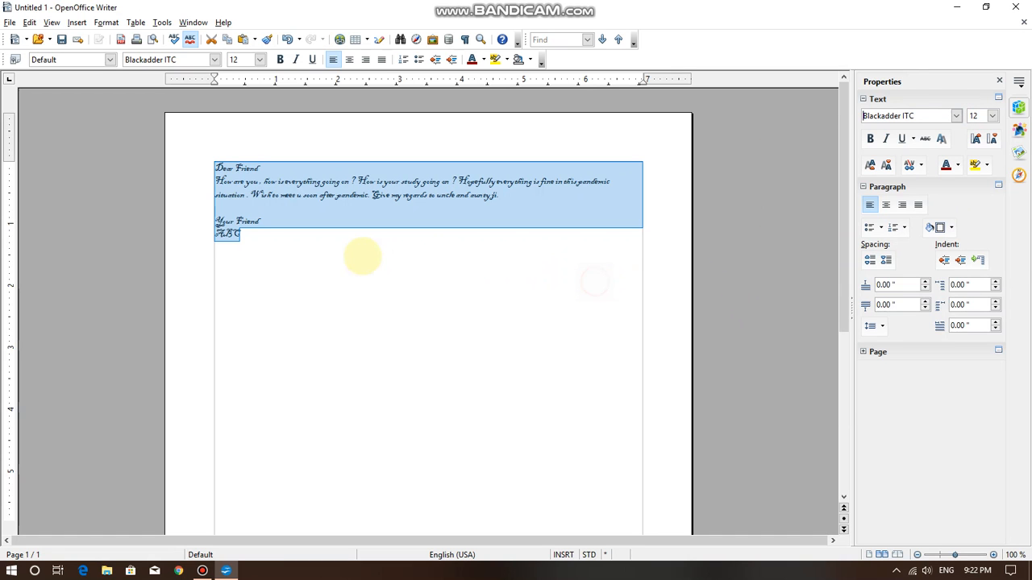
{"action": "left_click", "coordinate": [338, 256]}
Set the font size of the whole letter to 26.
{"action": "left_click_drag", "start_coordinate": [254, 244], "coordinate": [215, 169]}
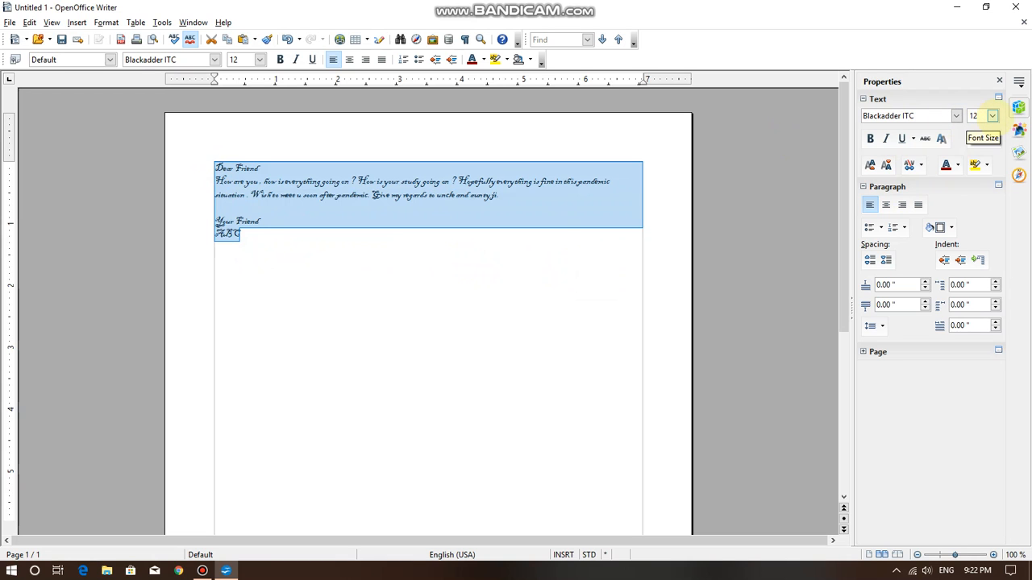
{"action": "left_click", "coordinate": [992, 115]}
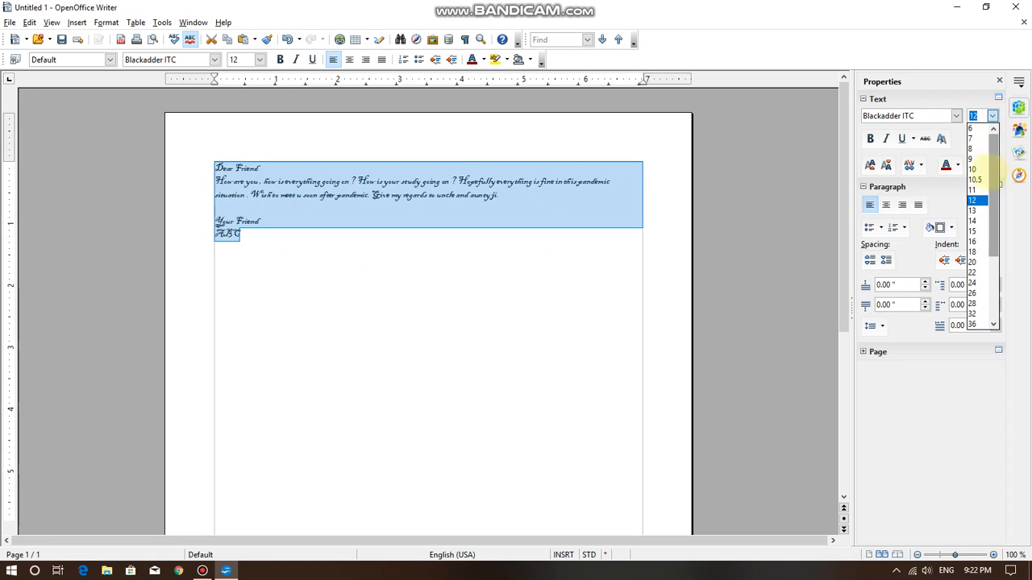
{"action": "left_click", "coordinate": [975, 294]}
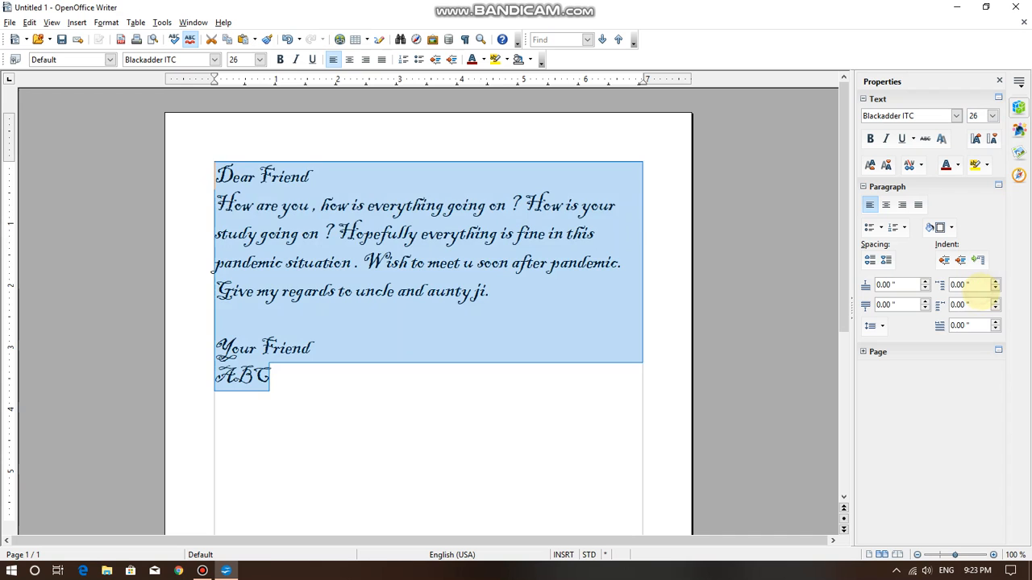
{"action": "left_click", "coordinate": [284, 375]}
{"action": "left_click_drag", "start_coordinate": [283, 378], "coordinate": [194, 165]}
{"action": "left_click", "coordinate": [456, 359]}
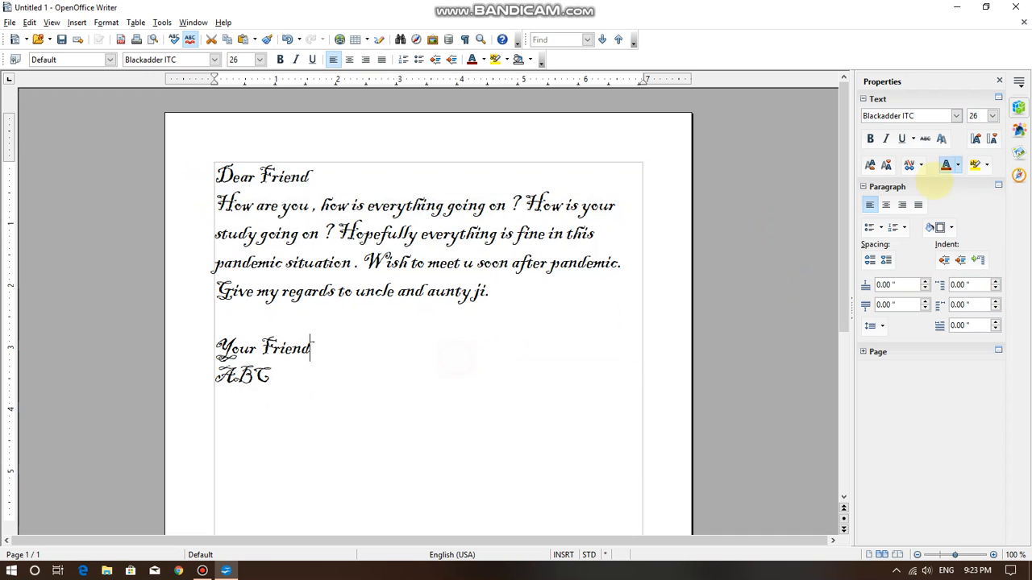
{"action": "left_click", "coordinate": [993, 115]}
{"action": "left_click", "coordinate": [786, 258]}
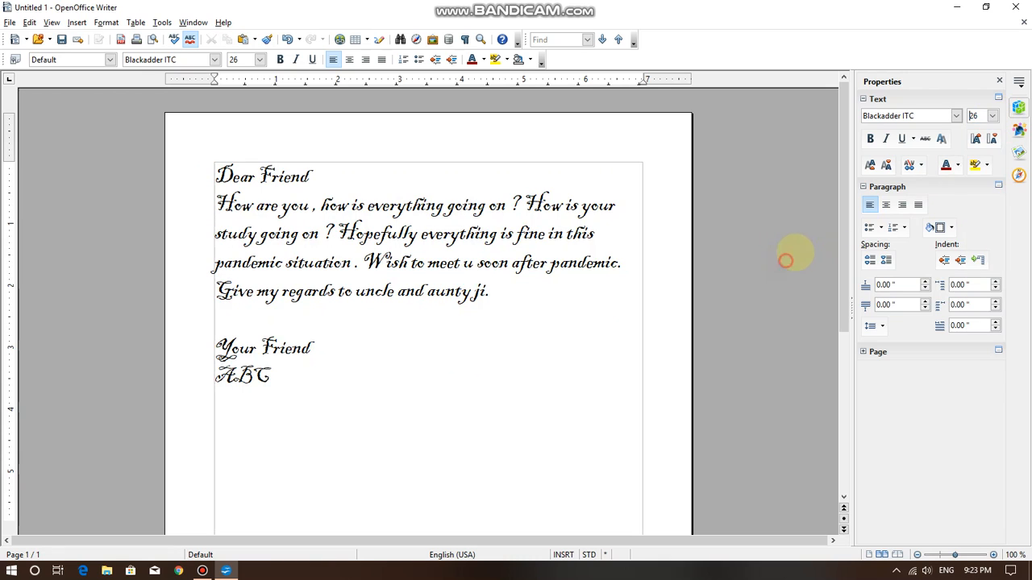
{"action": "left_click", "coordinate": [353, 393]}
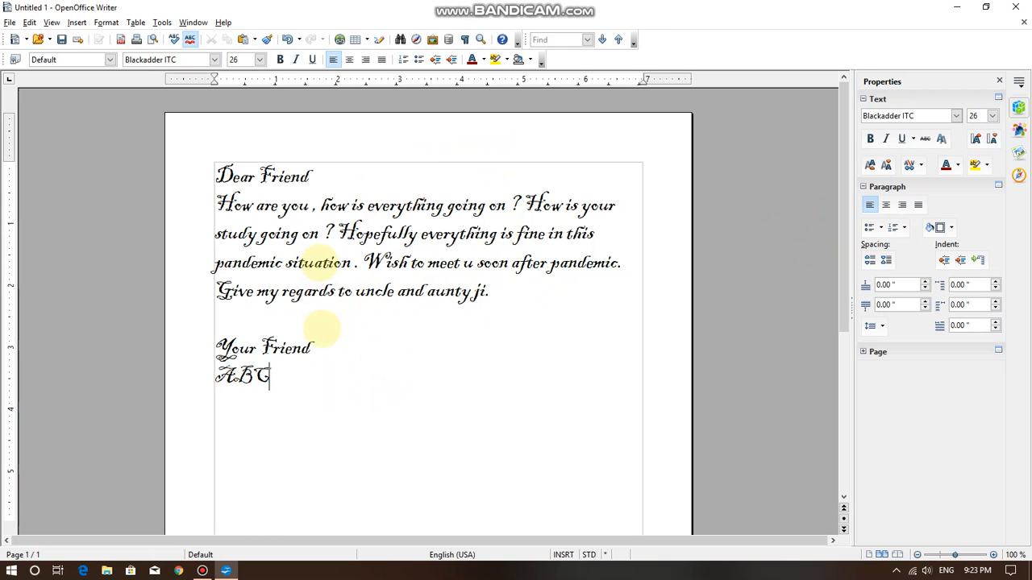
Make the entire letter text bold, from "Dear Friend" to "ABC".
{"action": "left_click_drag", "start_coordinate": [306, 379], "coordinate": [206, 166]}
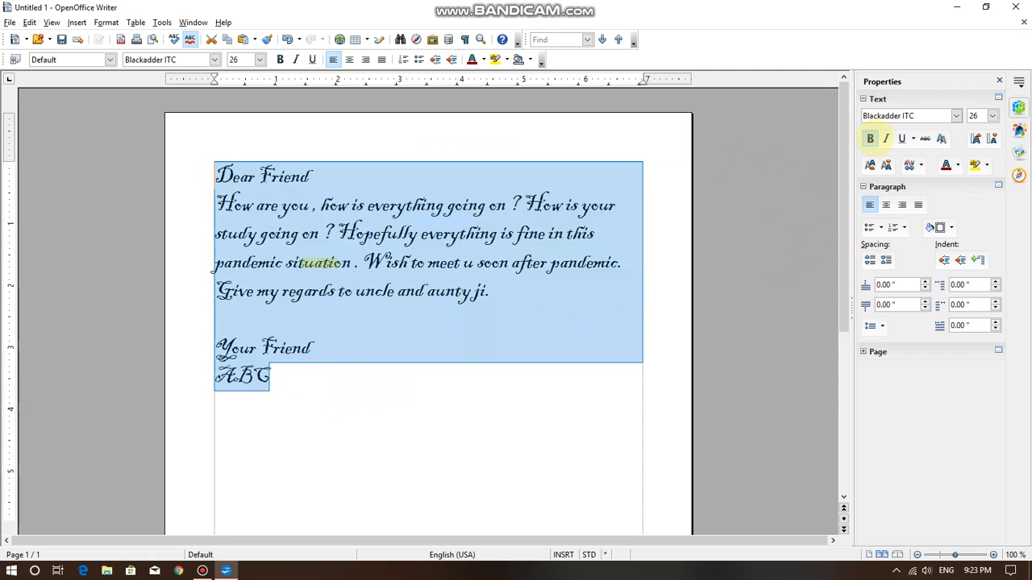
{"action": "left_click", "coordinate": [871, 139]}
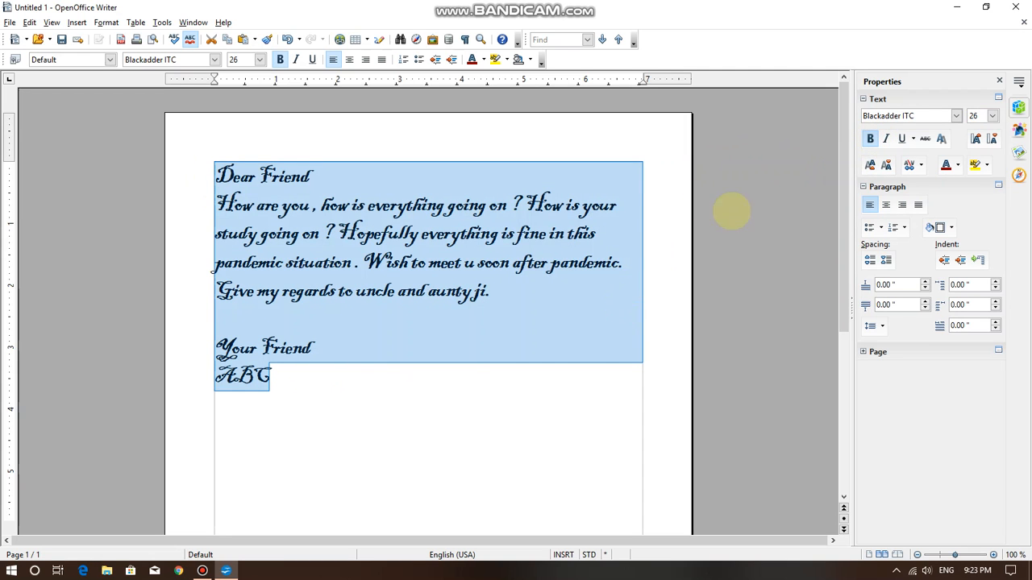
{"action": "left_click", "coordinate": [527, 373]}
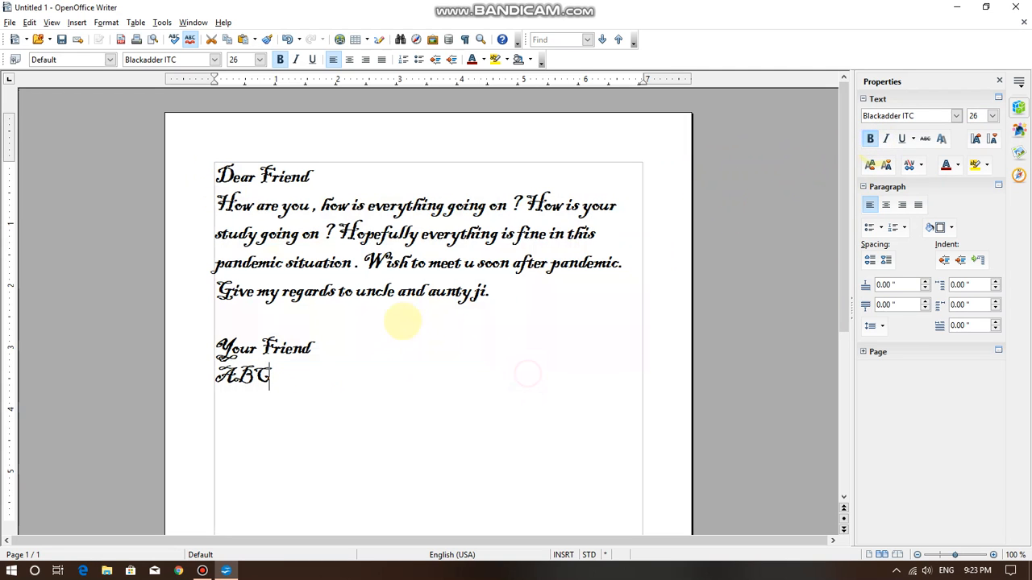
{"action": "left_click_drag", "start_coordinate": [324, 384], "coordinate": [291, 296]}
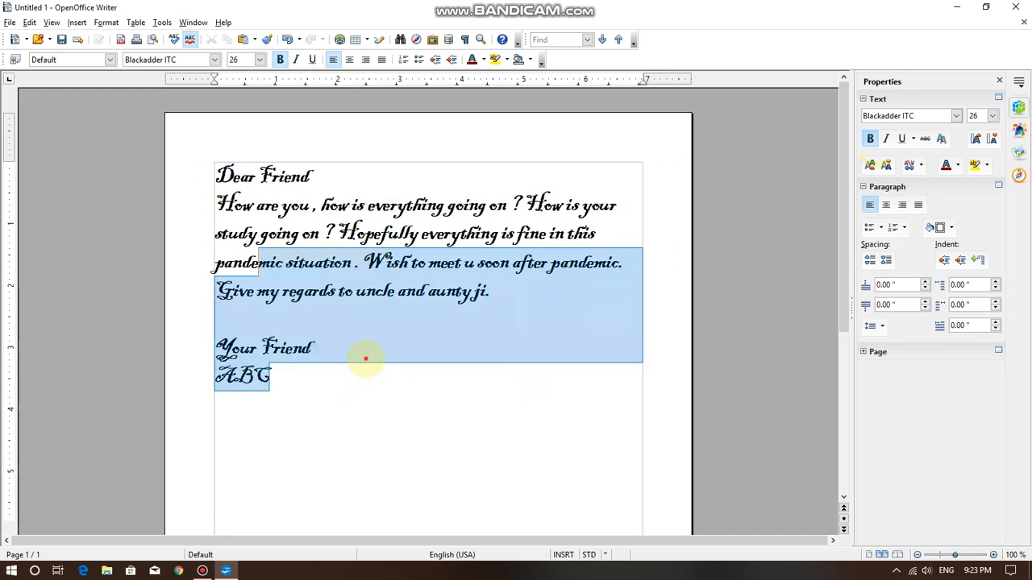
{"action": "left_click", "coordinate": [366, 358]}
{"action": "left_click_drag", "start_coordinate": [310, 207], "coordinate": [228, 205]}
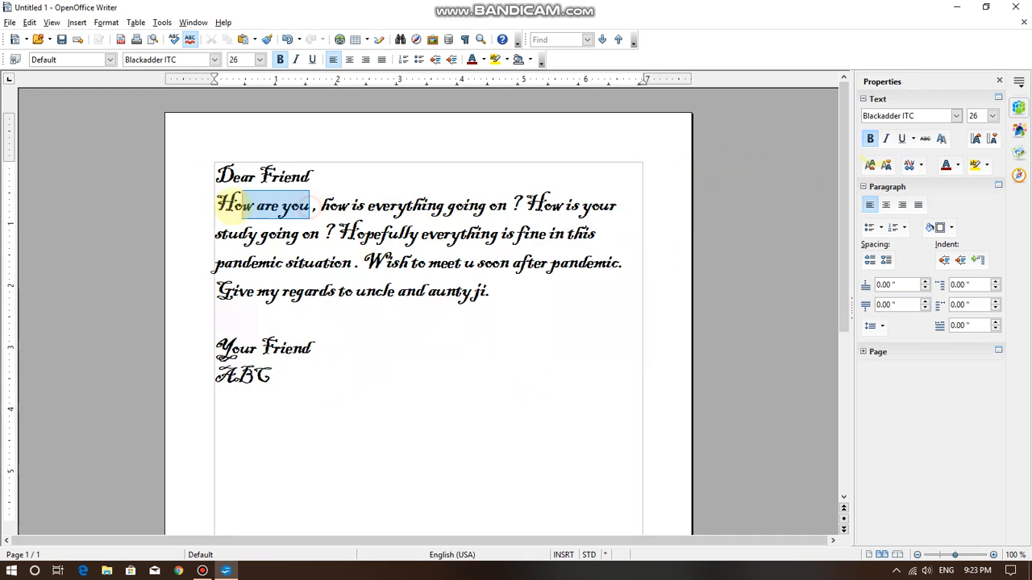
Underline the greeting "Dear Friend" and give the underline the Dot Dash style.
{"action": "triple_click", "coordinate": [319, 174]}
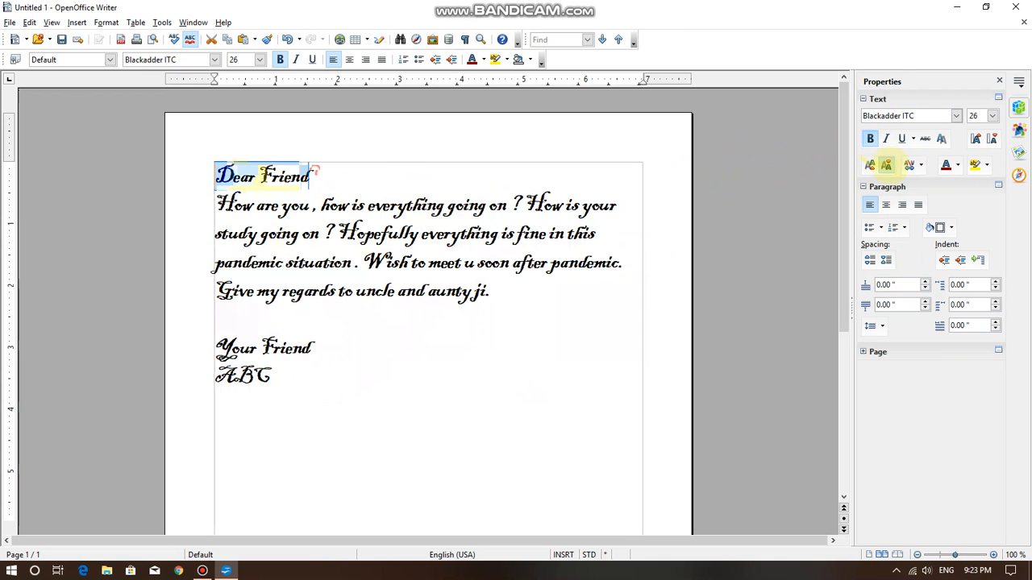
{"action": "left_click", "coordinate": [902, 139]}
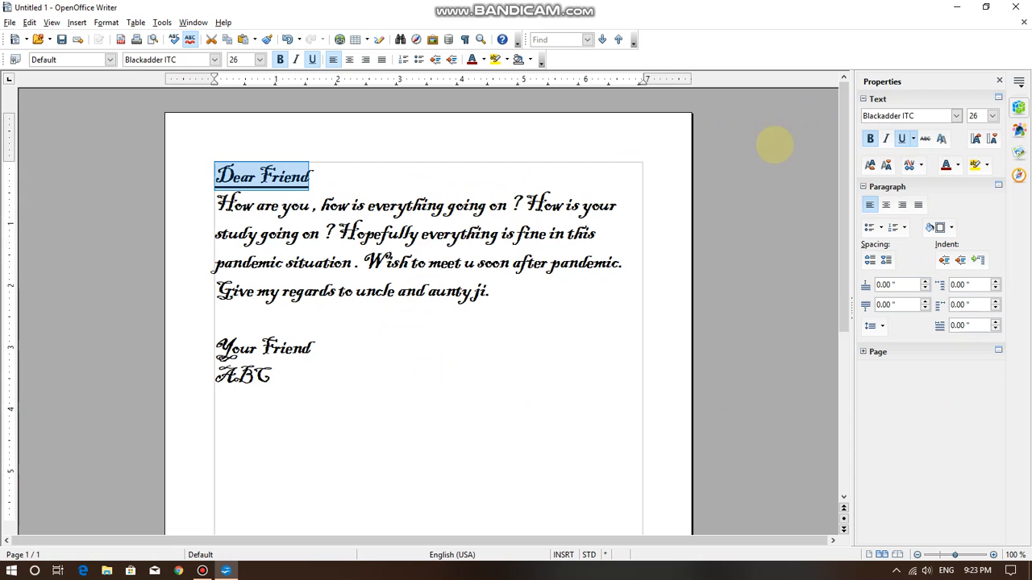
{"action": "left_click", "coordinate": [912, 139]}
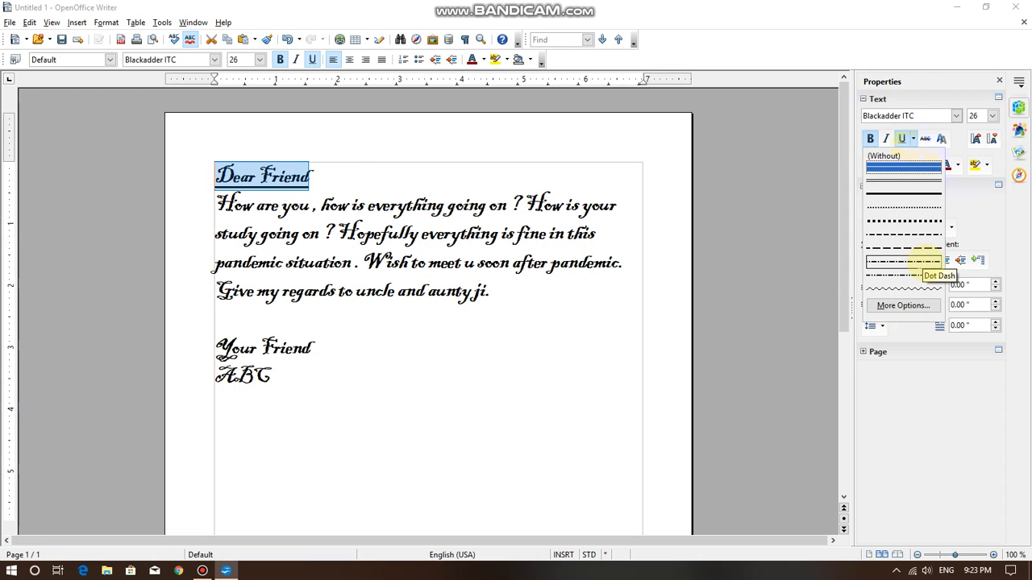
{"action": "left_click", "coordinate": [923, 261]}
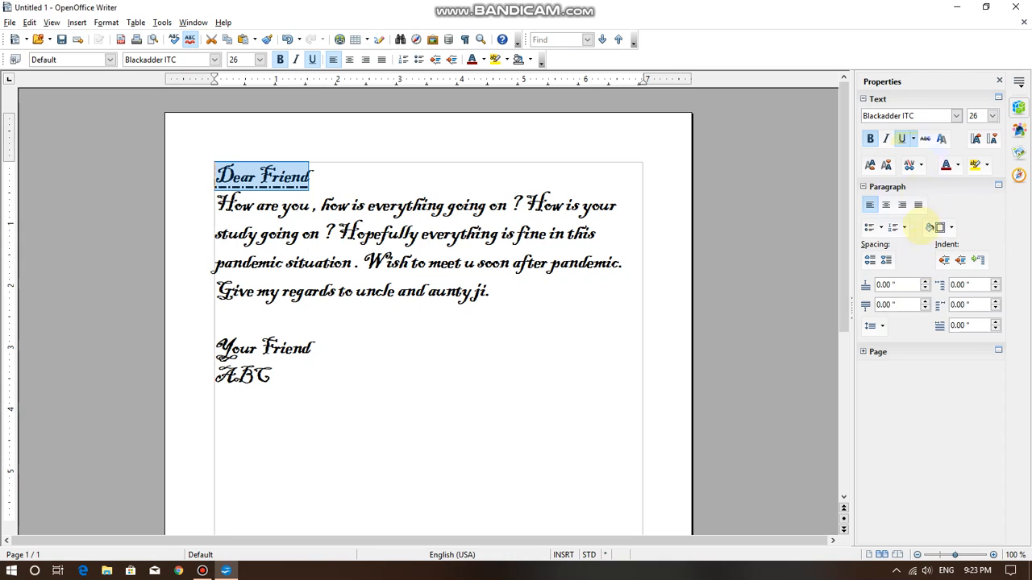
Change the underline of the greeting "Dear Friend" to a thick solid line and deselect the text.
{"action": "left_click", "coordinate": [911, 138]}
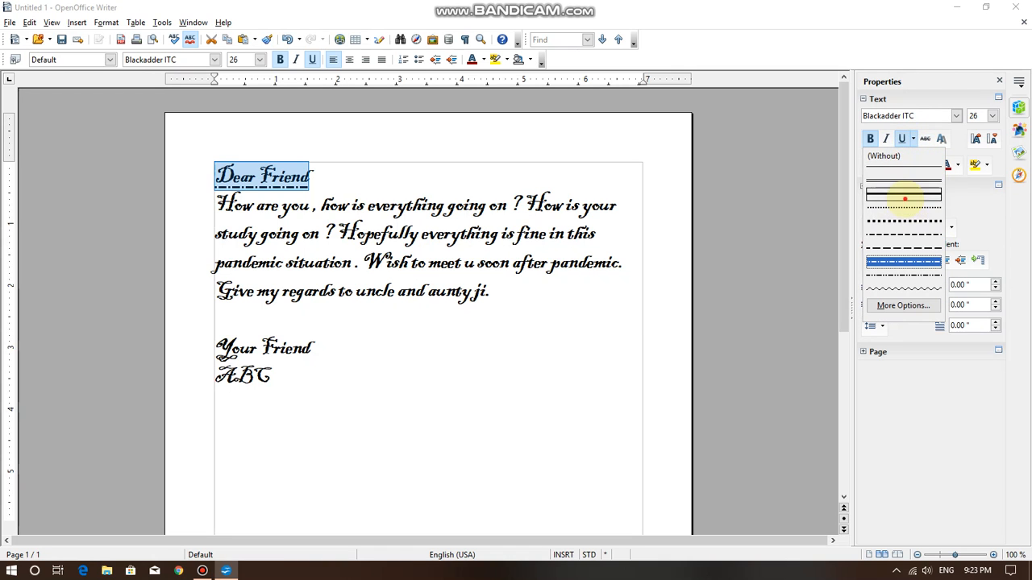
{"action": "left_click", "coordinate": [907, 218]}
{"action": "left_click", "coordinate": [574, 294]}
{"action": "left_click", "coordinate": [499, 266]}
{"action": "left_click", "coordinate": [373, 341]}
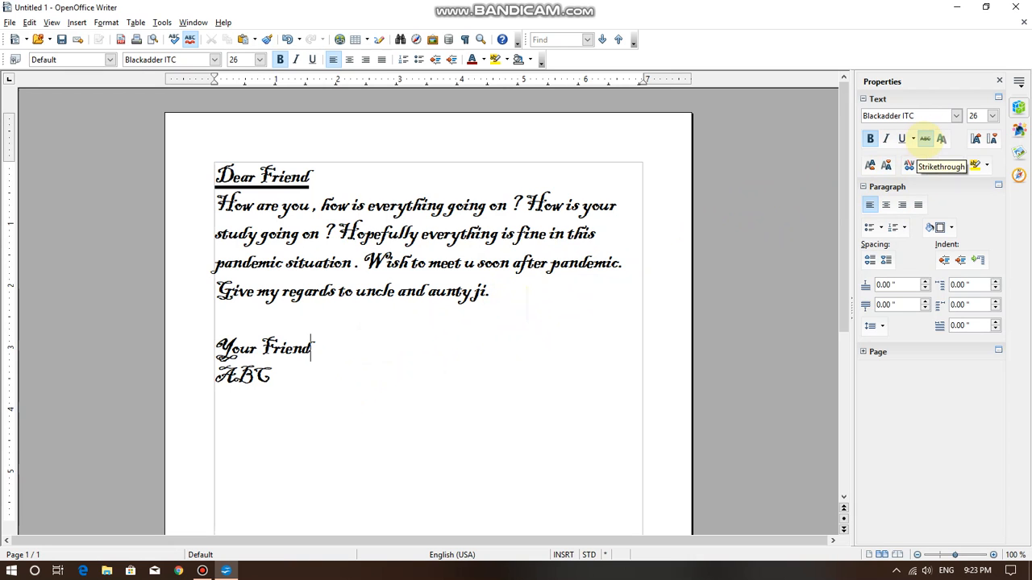
{"action": "left_click", "coordinate": [464, 362]}
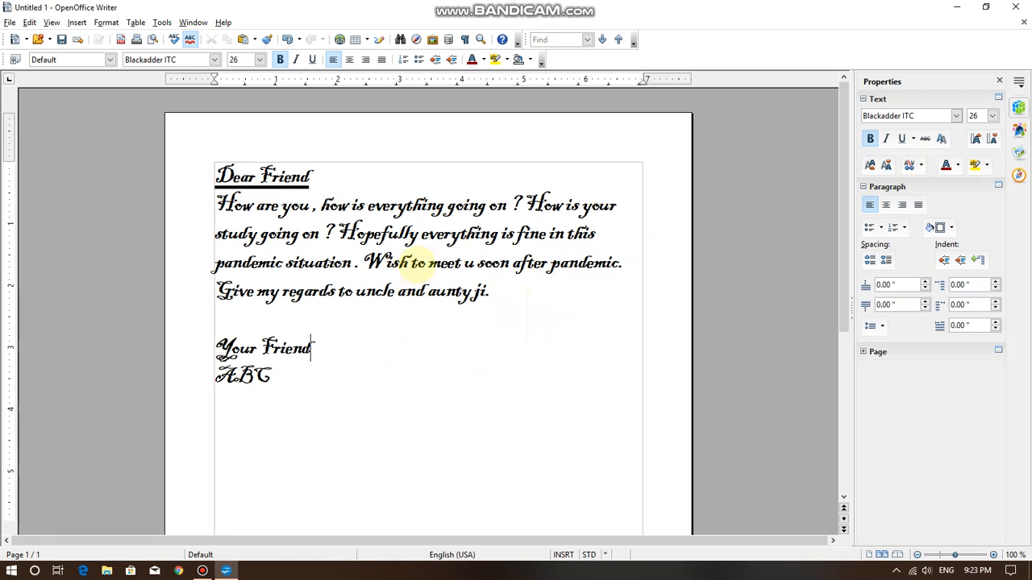
Change the font of the whole letter, from "Dear Friend" to "ABC", to Arial Black.
{"action": "left_click_drag", "start_coordinate": [315, 396], "coordinate": [208, 169]}
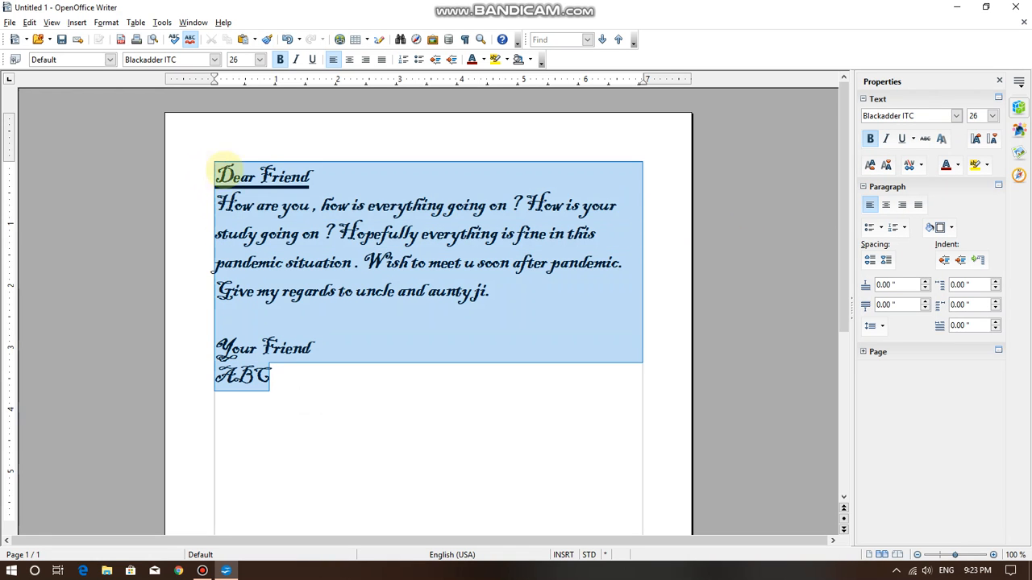
{"action": "left_click", "coordinate": [956, 115]}
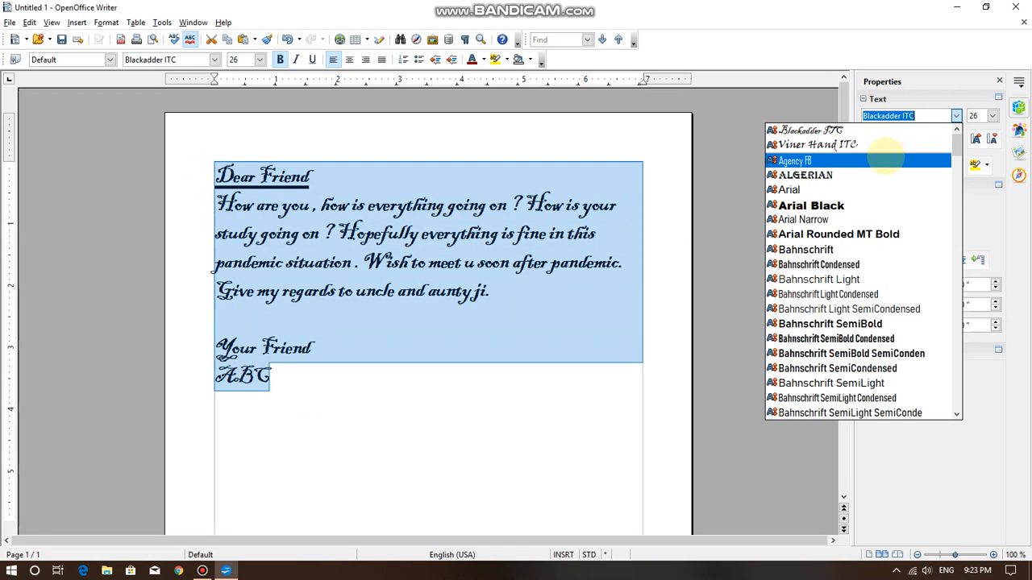
{"action": "left_click", "coordinate": [874, 205]}
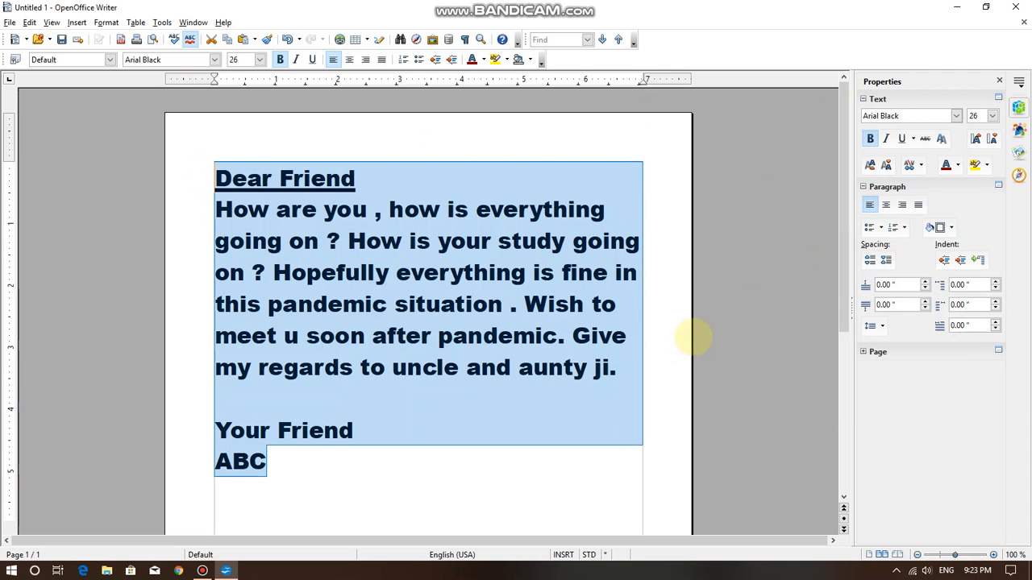
{"action": "left_click", "coordinate": [405, 451]}
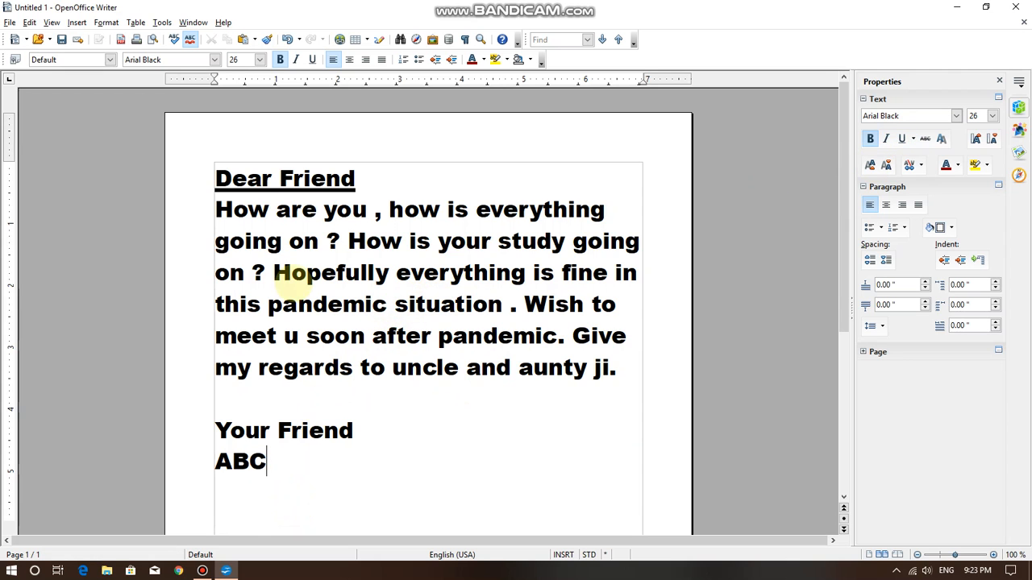
{"action": "left_click_drag", "start_coordinate": [212, 182], "coordinate": [317, 472]}
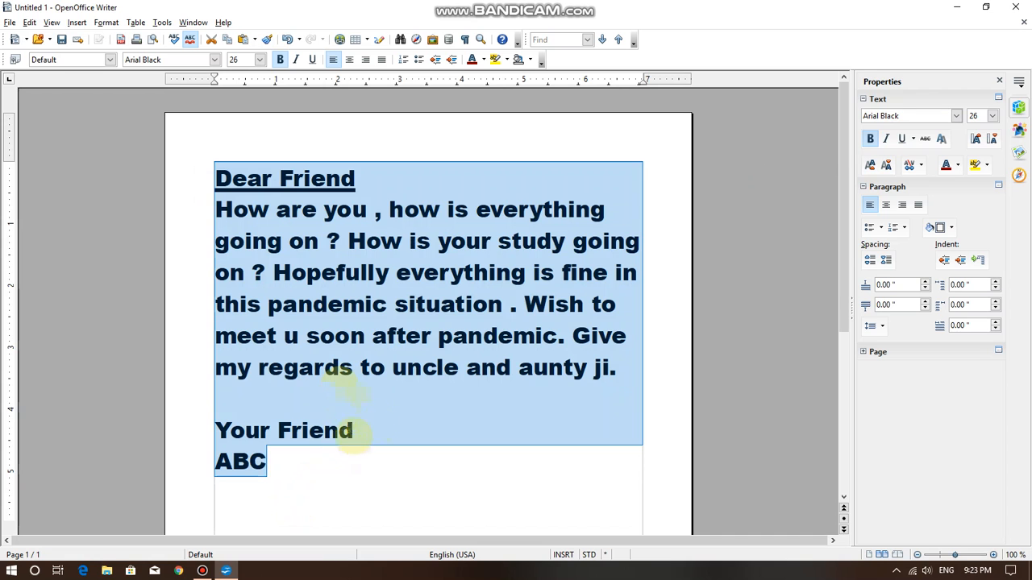
{"action": "left_click", "coordinate": [488, 406]}
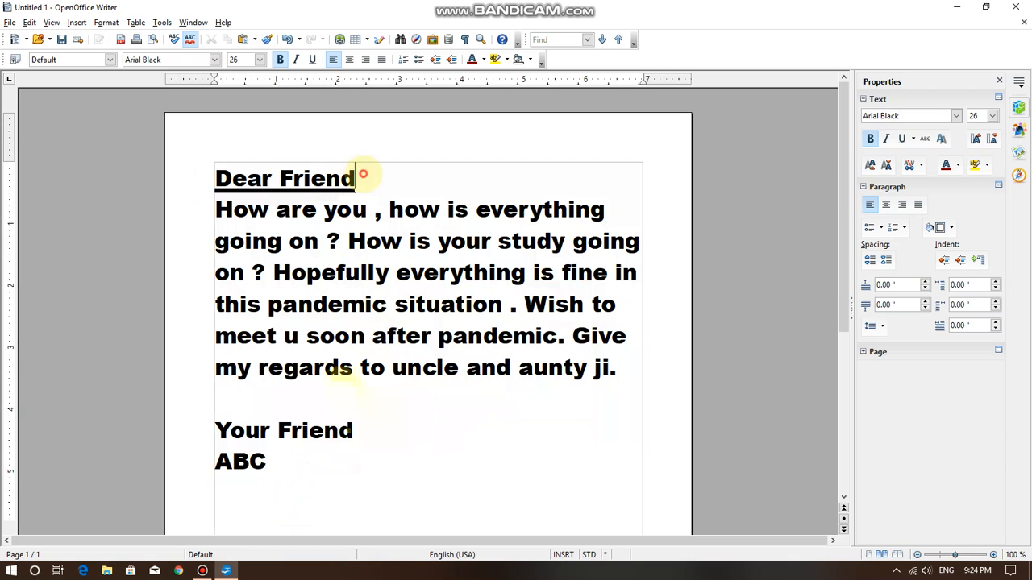
Italicize the greeting "Dear Friend" and deselect it.
{"action": "left_click_drag", "start_coordinate": [364, 173], "coordinate": [197, 184]}
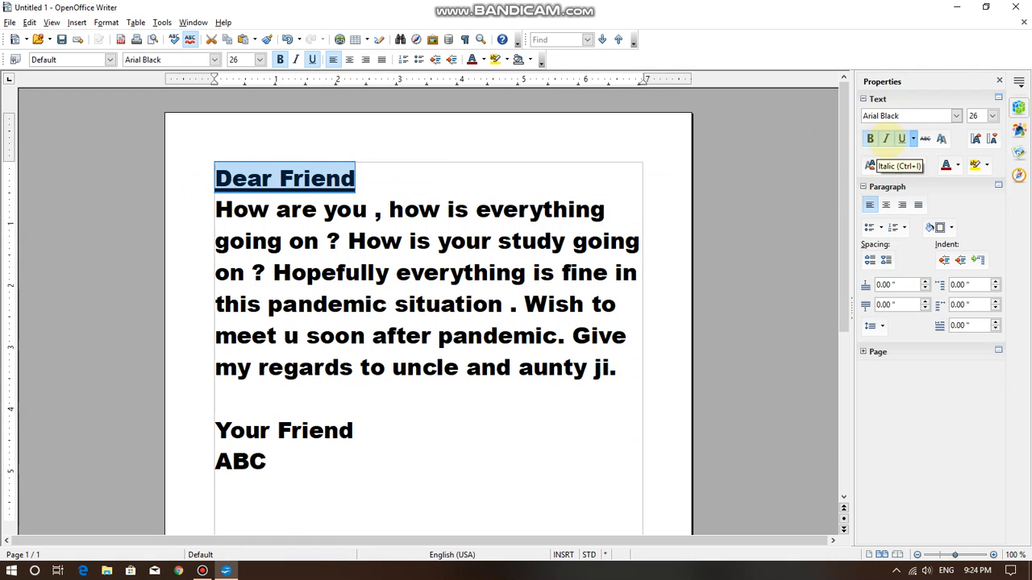
{"action": "left_click", "coordinate": [886, 139]}
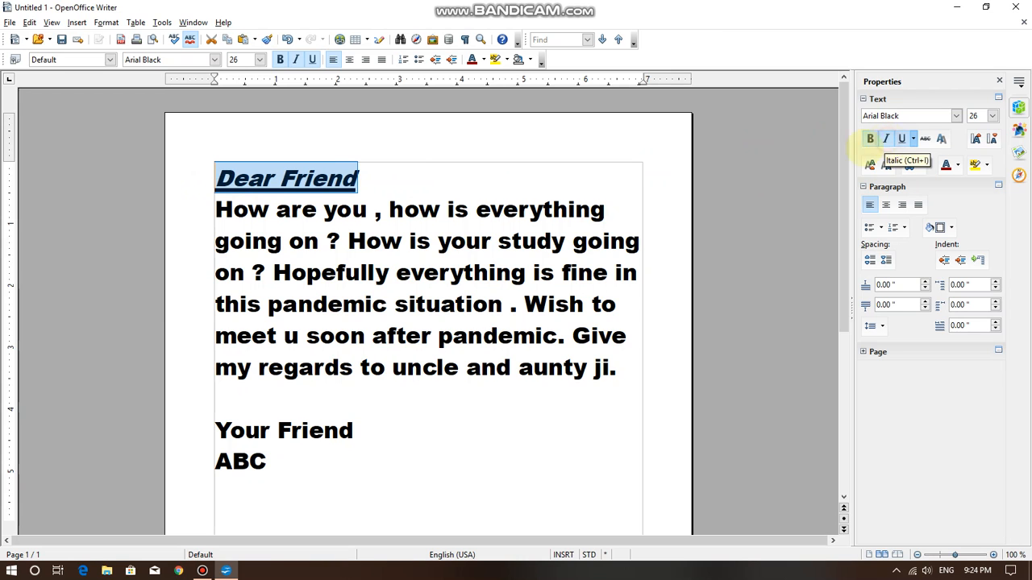
{"action": "left_click_drag", "start_coordinate": [361, 179], "coordinate": [211, 179]}
{"action": "left_click", "coordinate": [332, 236]}
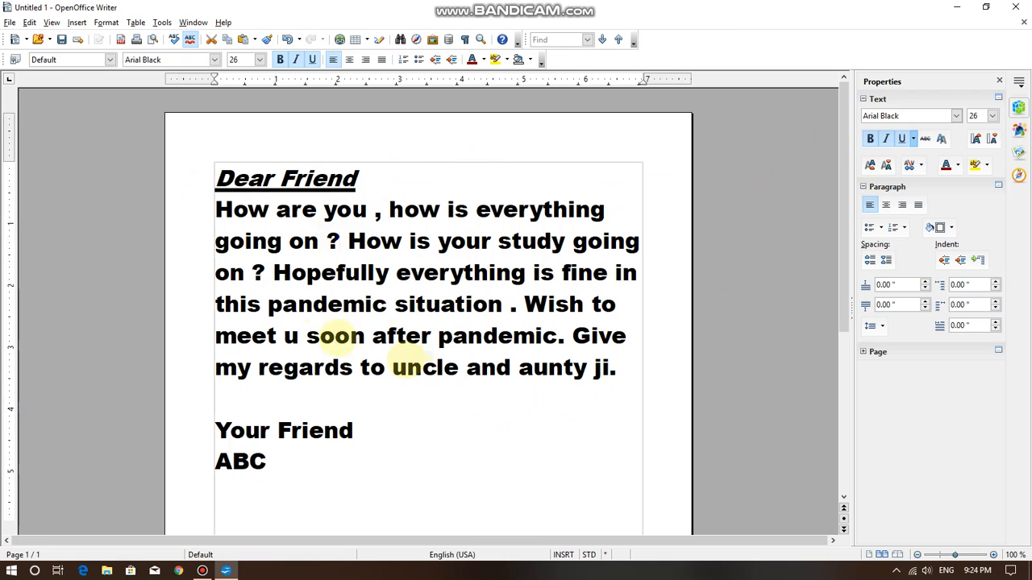
Strike through the word "pandemic" in front of "situation" and remove the strikethrough again.
{"action": "left_click_drag", "start_coordinate": [386, 304], "coordinate": [270, 304]}
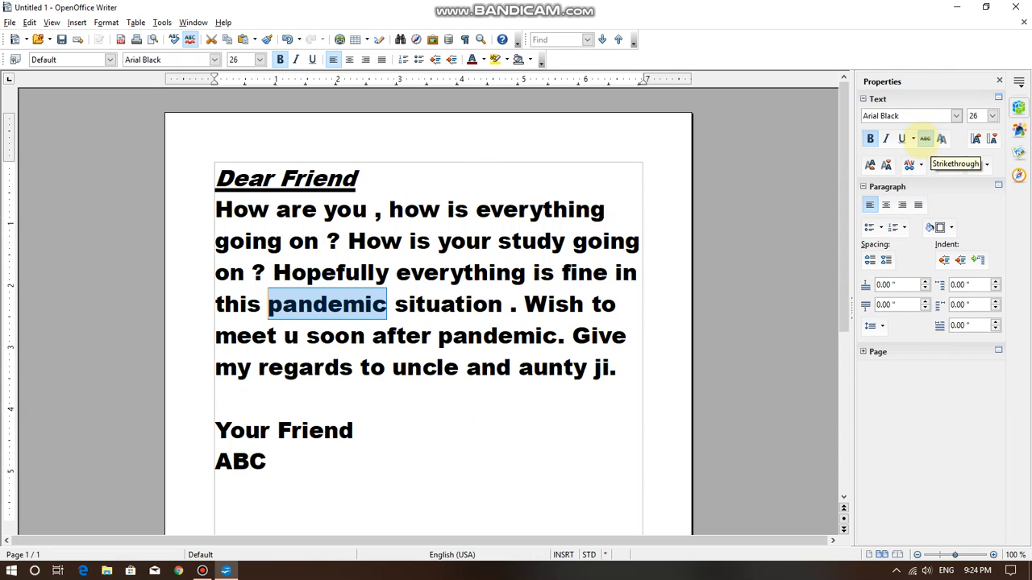
{"action": "left_click", "coordinate": [925, 137]}
{"action": "left_click", "coordinate": [453, 414]}
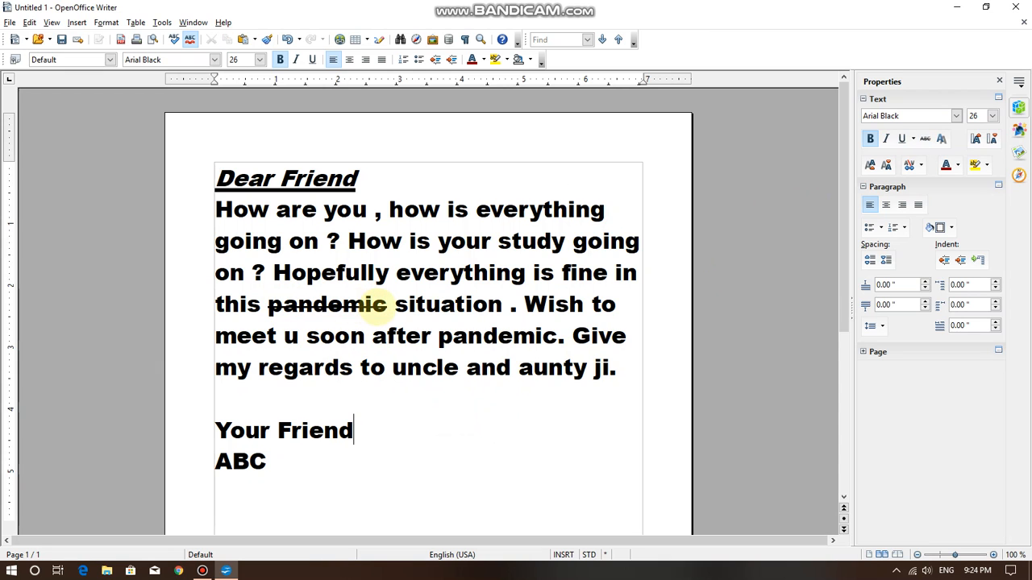
{"action": "left_click_drag", "start_coordinate": [386, 304], "coordinate": [282, 304]}
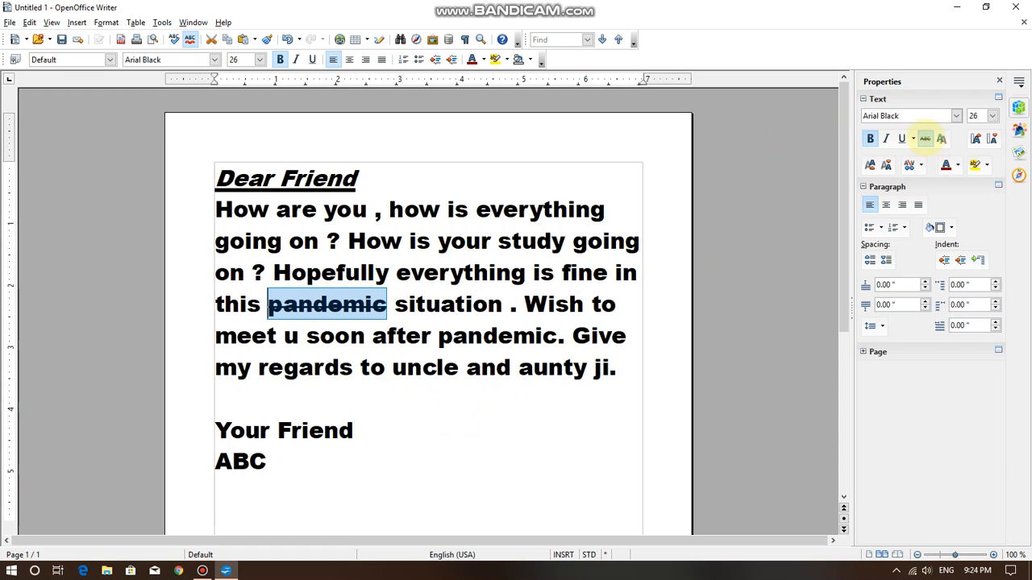
{"action": "left_click", "coordinate": [924, 139]}
Apply a shadow effect to the word "pandemic" in front of "situation" and take it off again.
{"action": "left_click", "coordinate": [942, 138]}
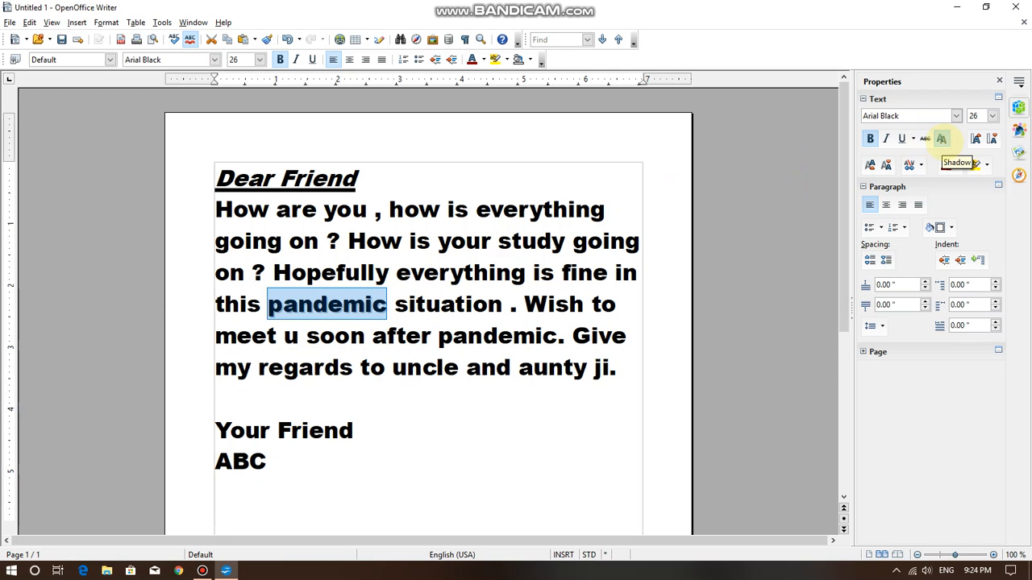
{"action": "left_click", "coordinate": [520, 420]}
{"action": "left_click_drag", "start_coordinate": [387, 304], "coordinate": [268, 304]}
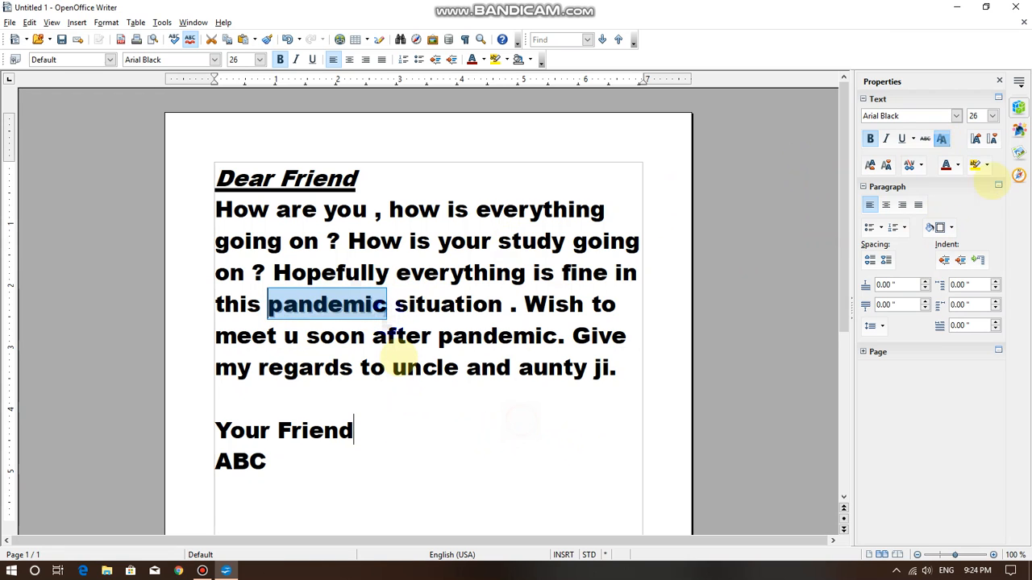
{"action": "left_click", "coordinate": [941, 139]}
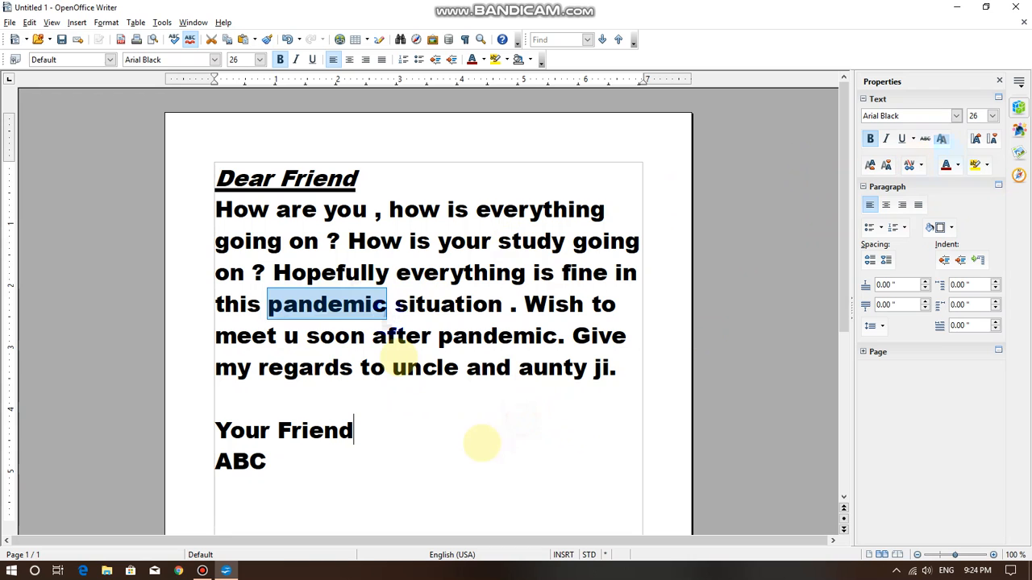
{"action": "left_click", "coordinate": [482, 442]}
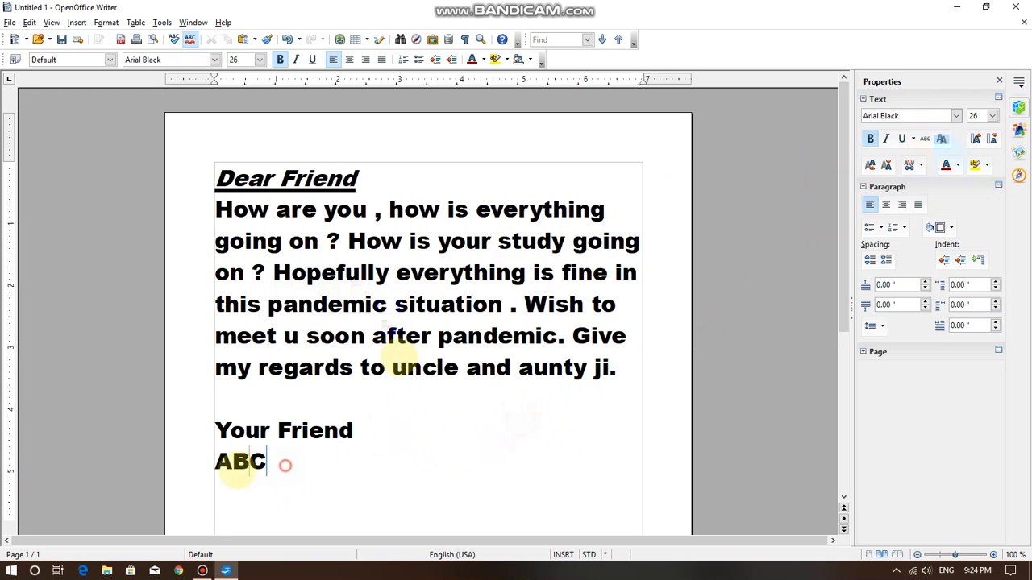
Apply a shadow effect to the closing lines "Your Friend" and "ABC".
{"action": "left_click_drag", "start_coordinate": [285, 462], "coordinate": [212, 444]}
{"action": "left_click", "coordinate": [942, 138]}
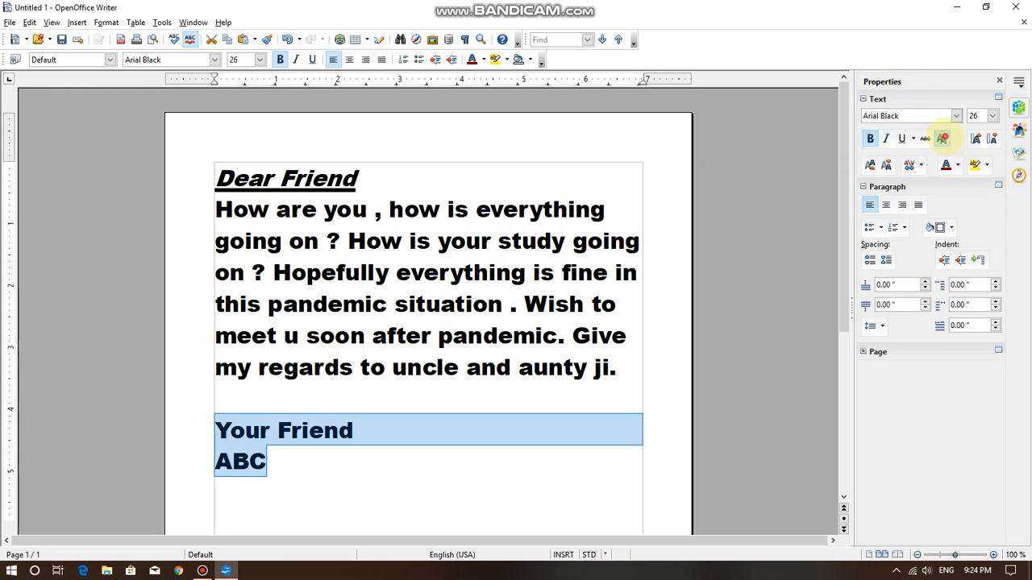
{"action": "left_click", "coordinate": [292, 481]}
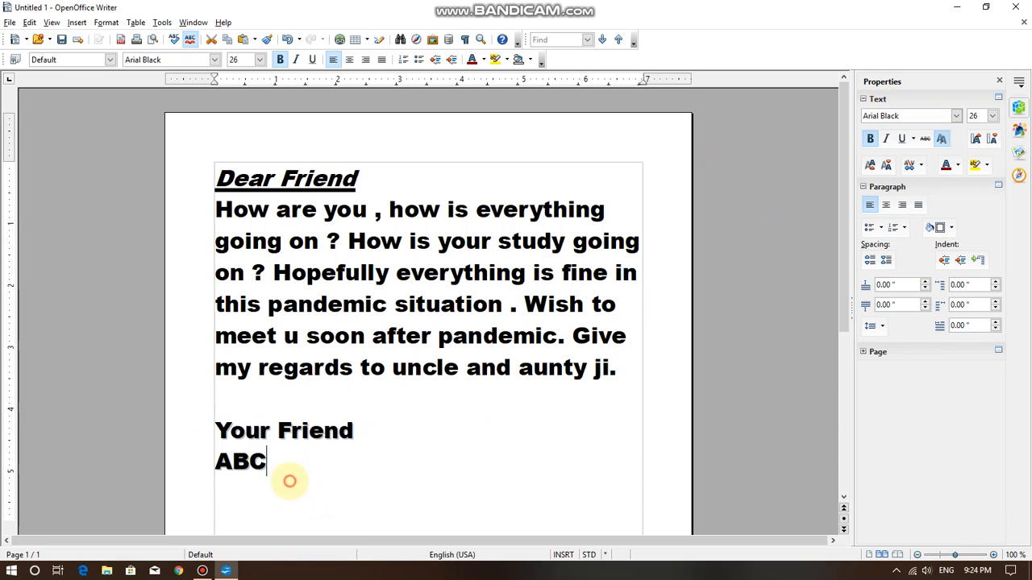
{"action": "left_click_drag", "start_coordinate": [269, 464], "coordinate": [230, 431]}
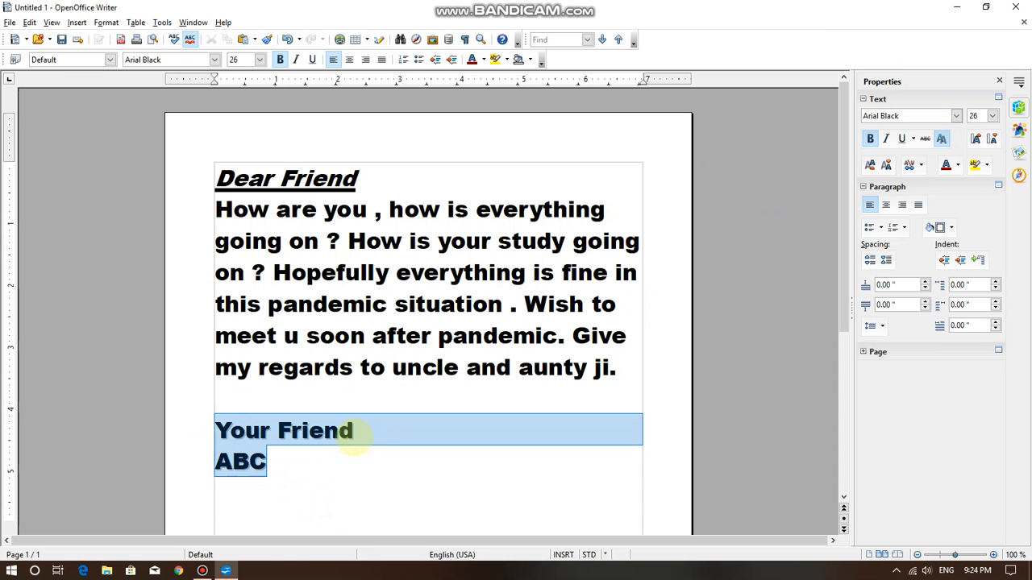
{"action": "left_click", "coordinate": [339, 464]}
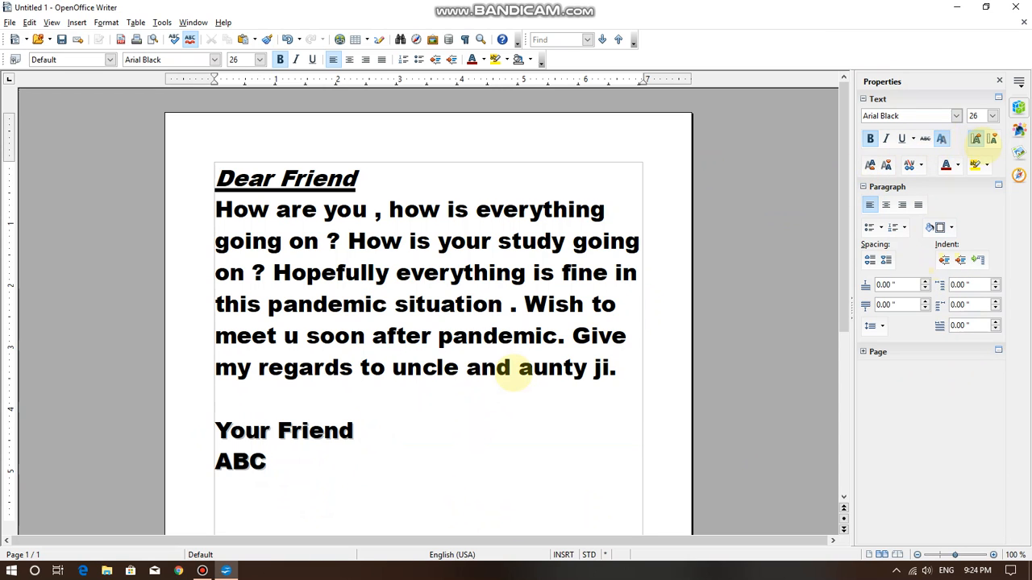
Select the whole letter and increase its font size stepwise to 32.
{"action": "left_click_drag", "start_coordinate": [284, 461], "coordinate": [227, 323]}
{"action": "left_click_drag", "start_coordinate": [218, 272], "coordinate": [207, 158]}
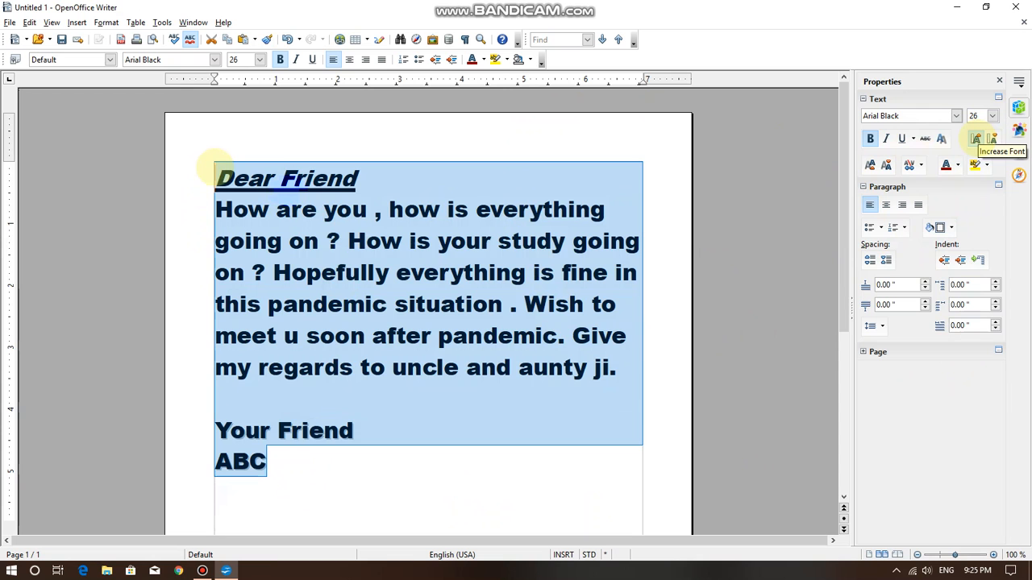
{"action": "left_click", "coordinate": [976, 138]}
{"action": "left_click", "coordinate": [975, 139]}
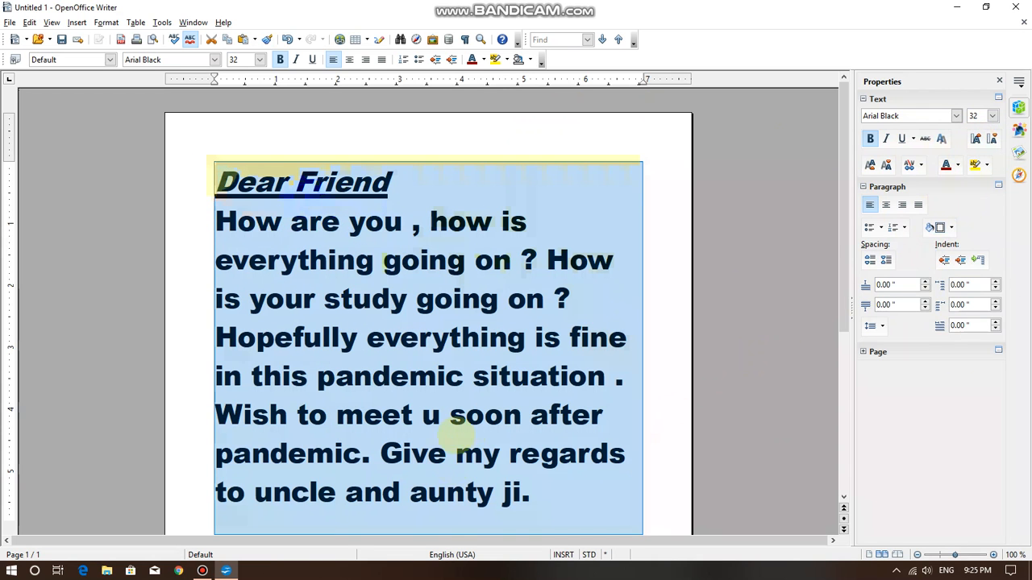
{"action": "scroll", "coordinate": [816, 330], "scroll_direction": "down", "scroll_amount": 1}
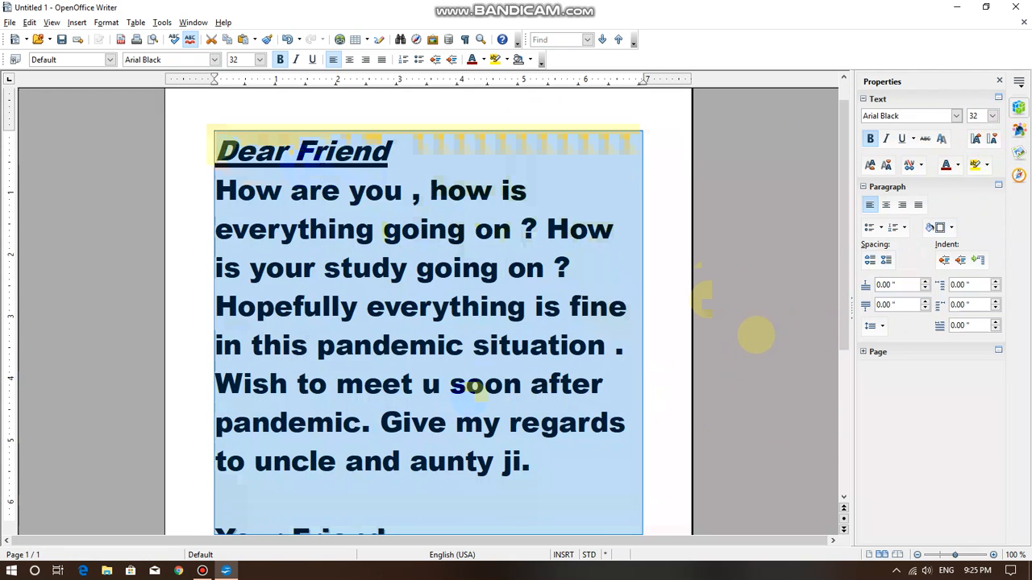
Reduce the font size of the selected letter stepwise to 22.
{"action": "left_click", "coordinate": [992, 139]}
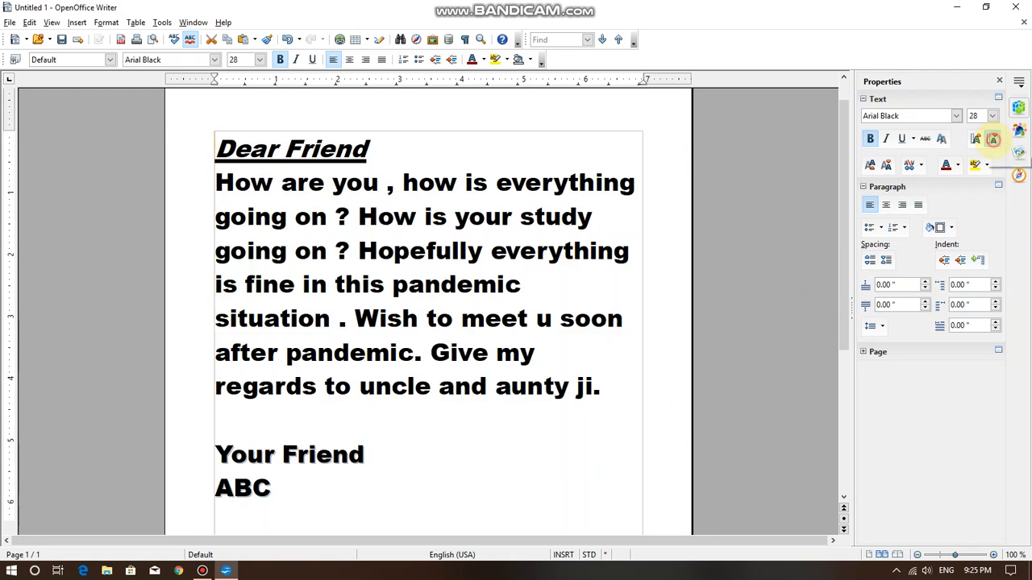
{"action": "left_click", "coordinate": [991, 139]}
{"action": "left_click", "coordinate": [993, 139]}
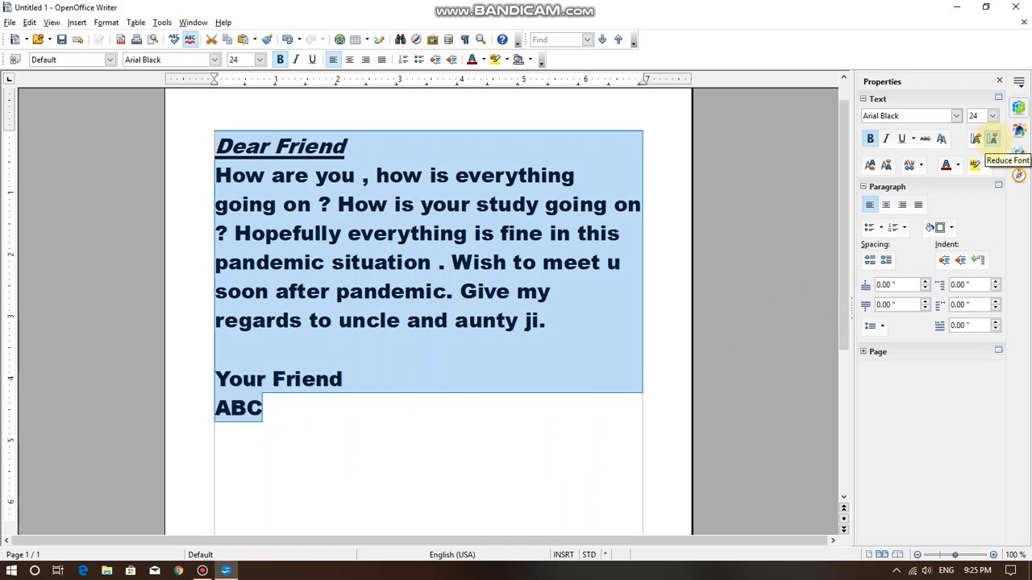
{"action": "left_click", "coordinate": [992, 139]}
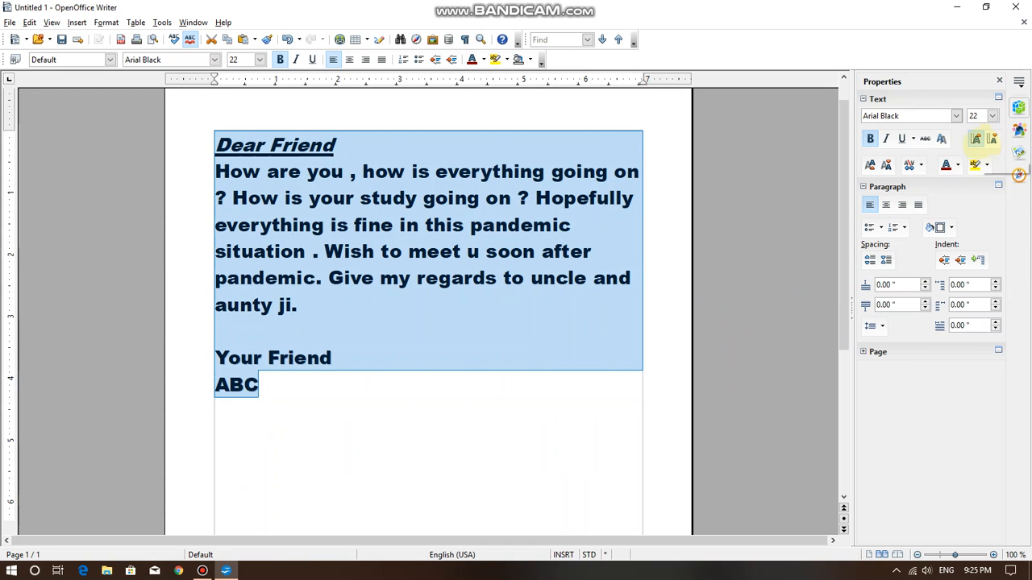
Increase the selected letter's font size to 26, reduce it back to 22, and view the list of available sizes.
{"action": "left_click", "coordinate": [975, 139]}
{"action": "left_click", "coordinate": [976, 139]}
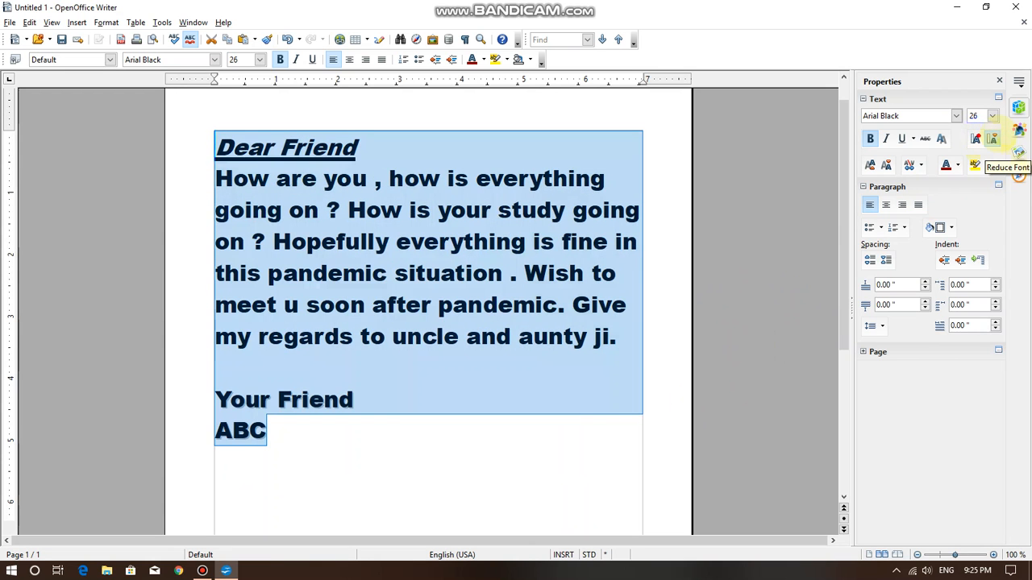
{"action": "left_click", "coordinate": [993, 139]}
{"action": "left_click", "coordinate": [994, 139]}
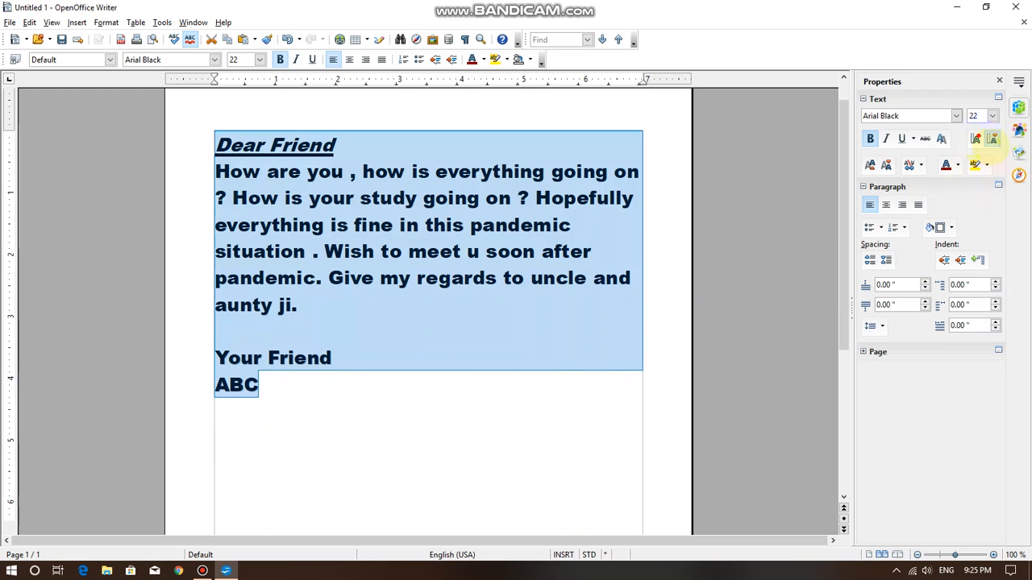
{"action": "left_click", "coordinate": [992, 115]}
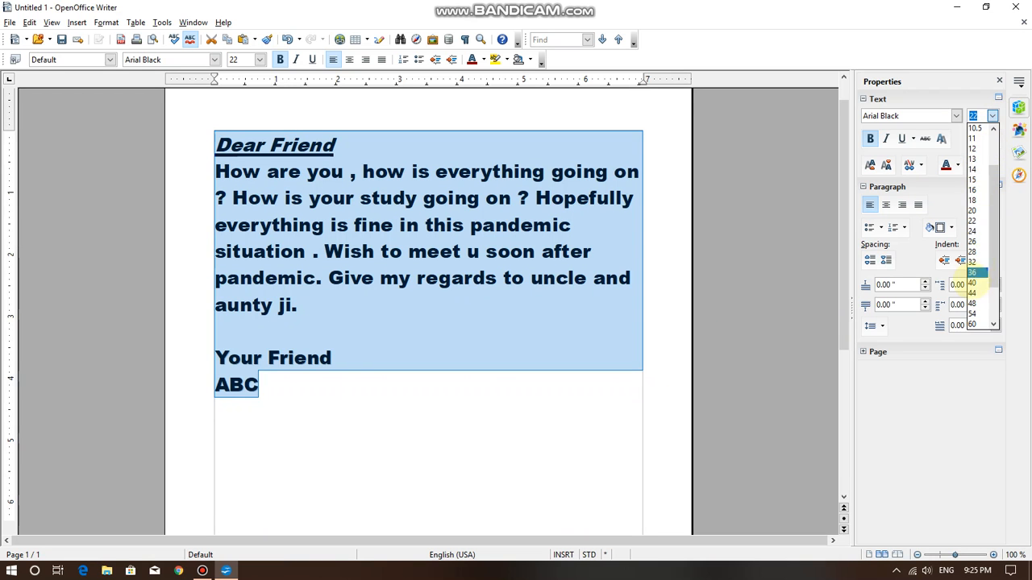
{"action": "left_click", "coordinate": [939, 379]}
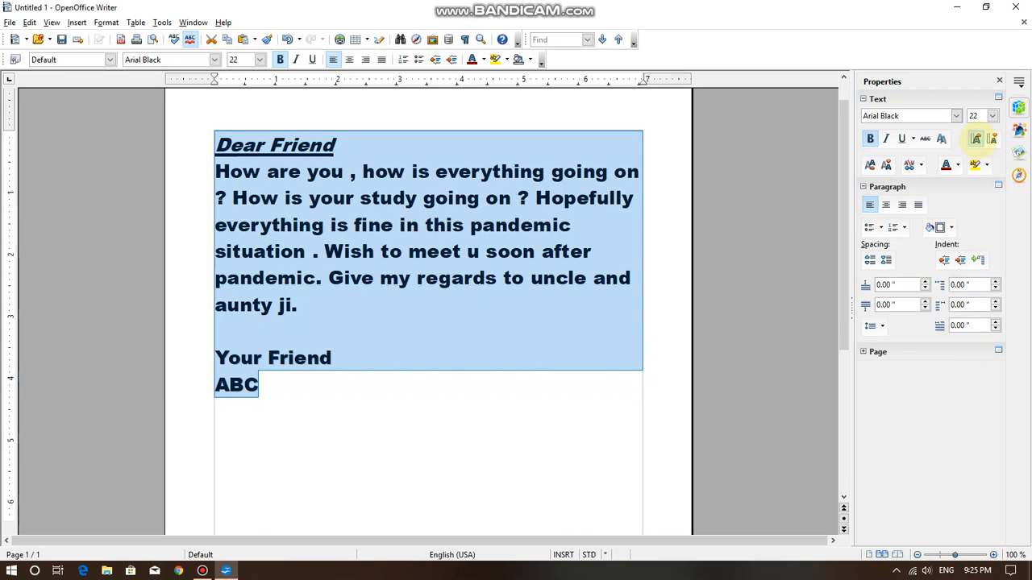
Adjust the selected letter's font size stepwise, up to 26 and down to 24, and deselect the text.
{"action": "left_click", "coordinate": [975, 138]}
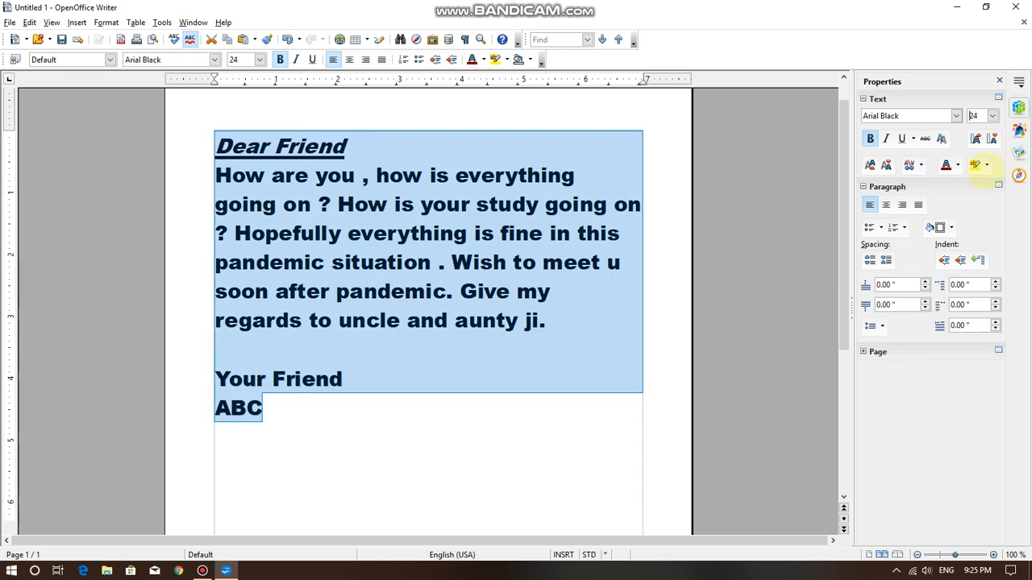
{"action": "left_click", "coordinate": [976, 140]}
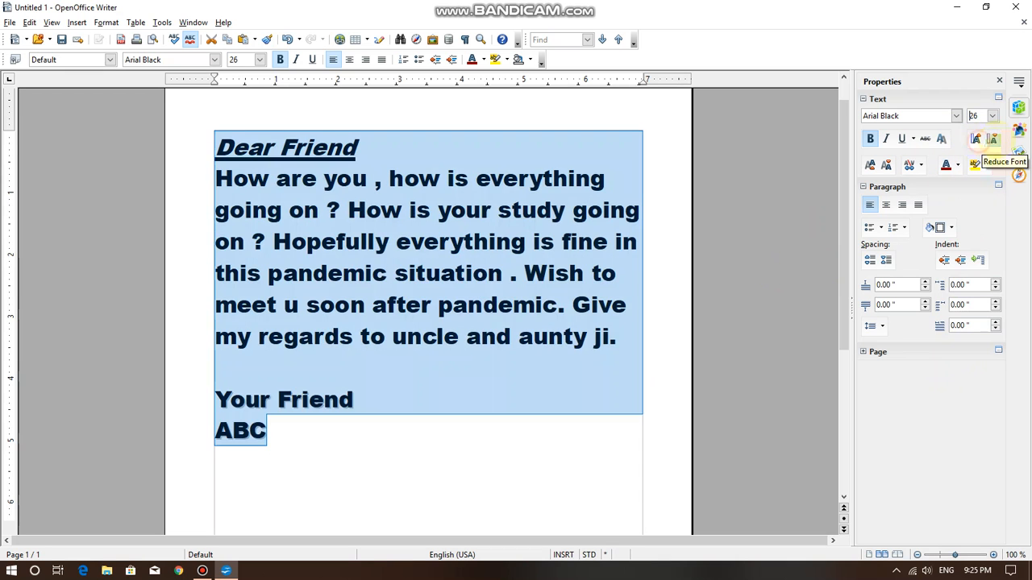
{"action": "left_click", "coordinate": [993, 139]}
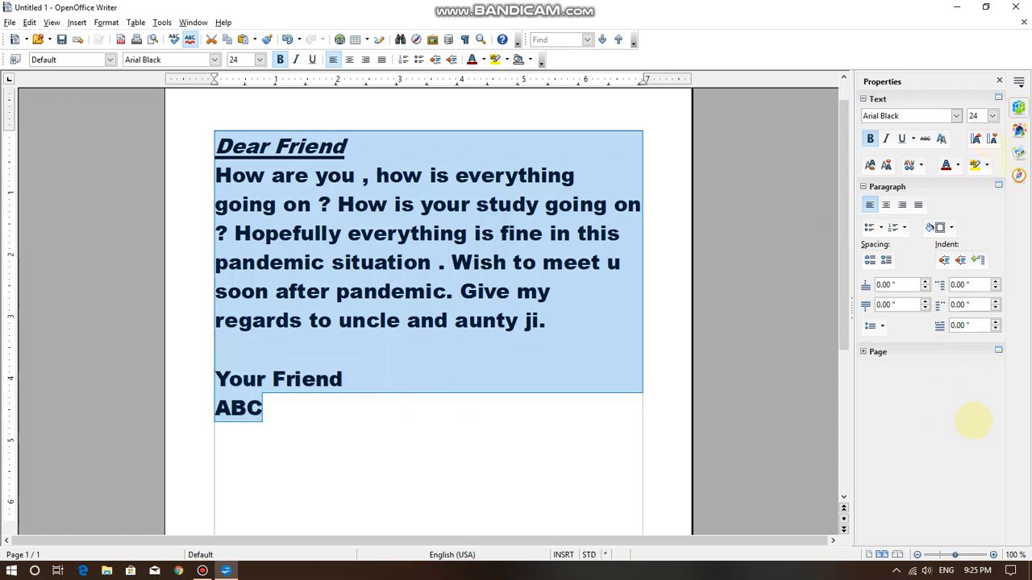
{"action": "left_click", "coordinate": [295, 421]}
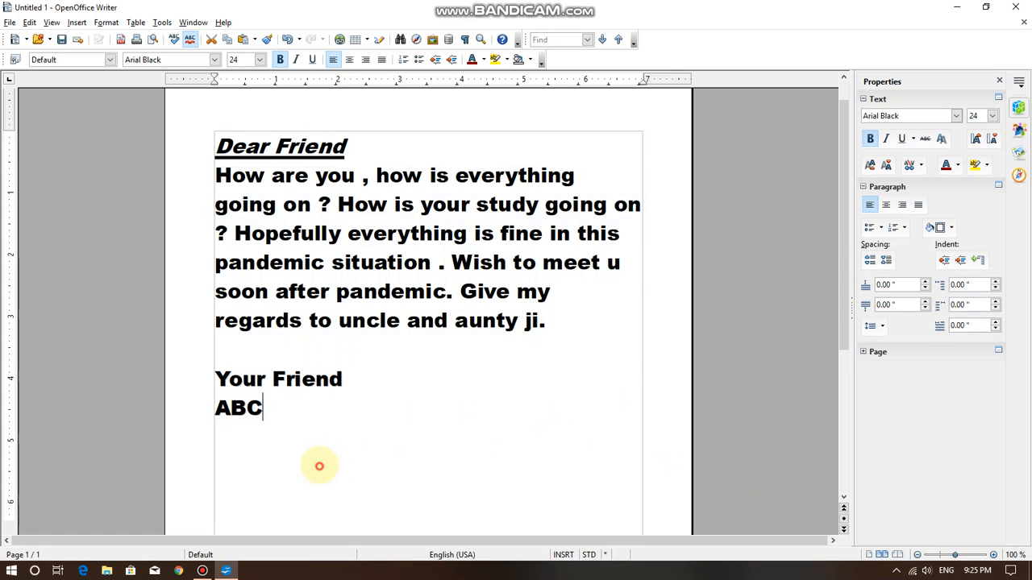
Select the whole letter and change its font color to orange.
{"action": "left_click_drag", "start_coordinate": [295, 421], "coordinate": [215, 143]}
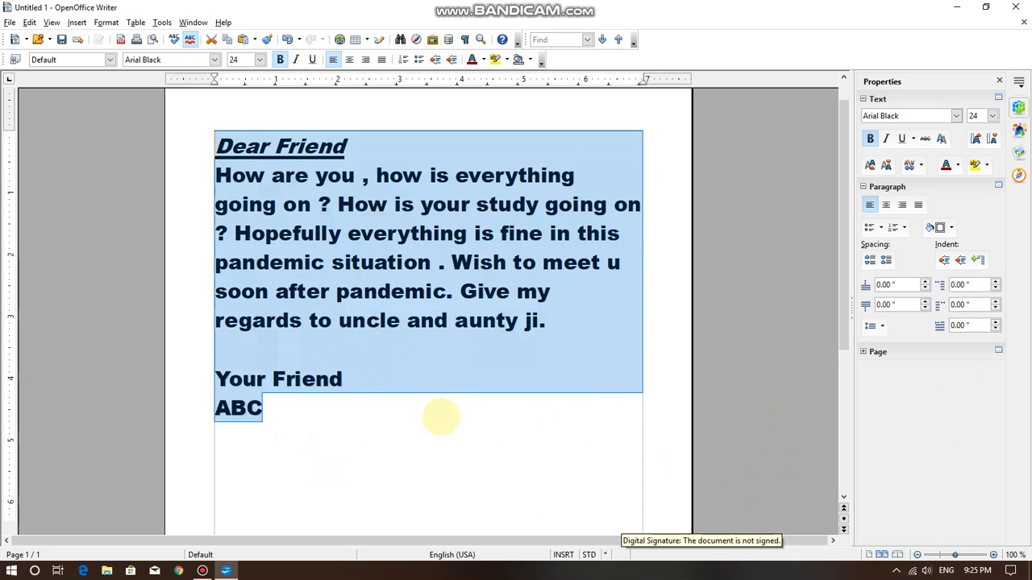
{"action": "left_click", "coordinate": [956, 166]}
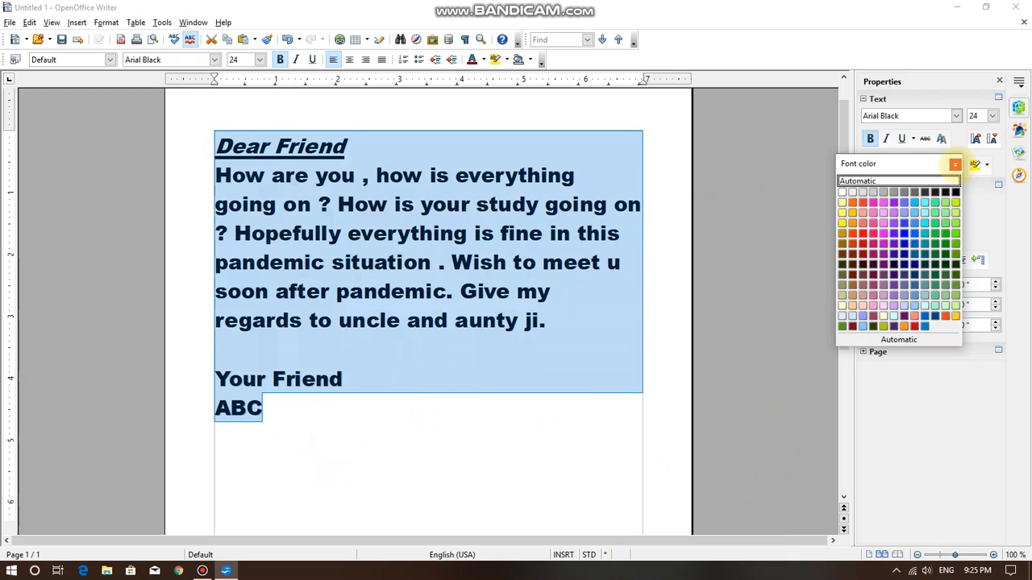
{"action": "left_click", "coordinate": [852, 212]}
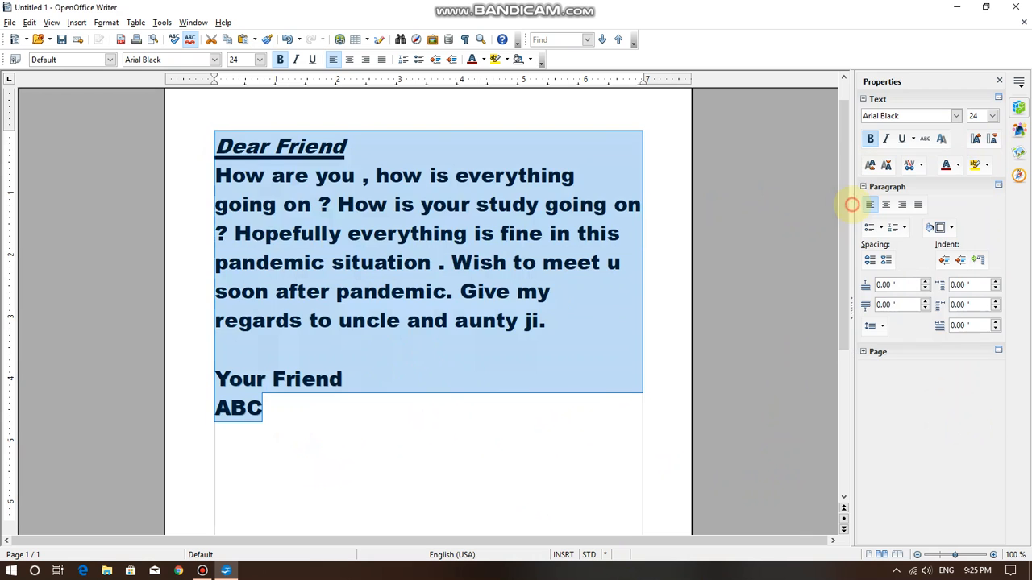
{"action": "left_click", "coordinate": [475, 409]}
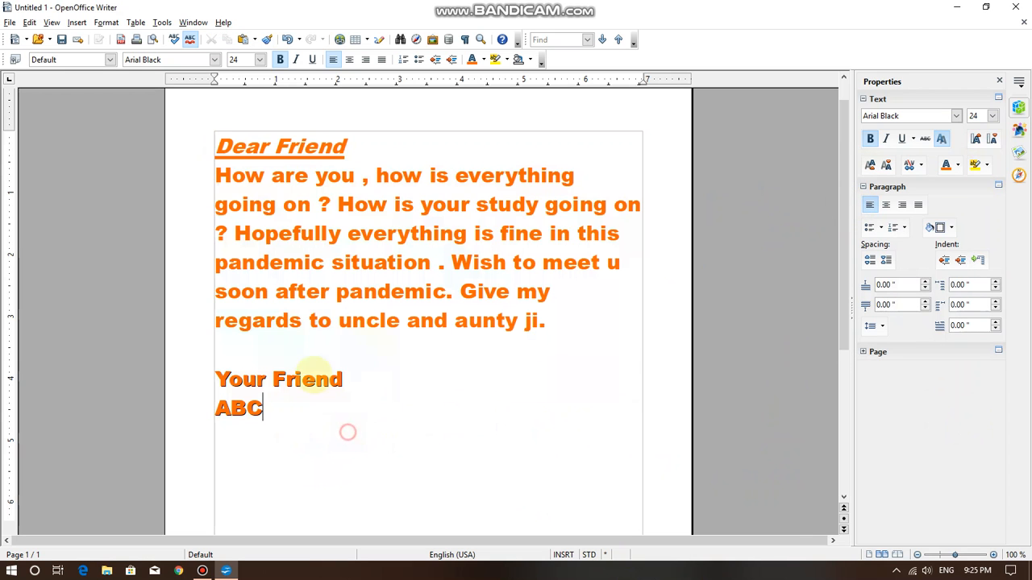
Change the font color of the whole letter to pink and deselect the text.
{"action": "left_click_drag", "start_coordinate": [346, 430], "coordinate": [194, 135]}
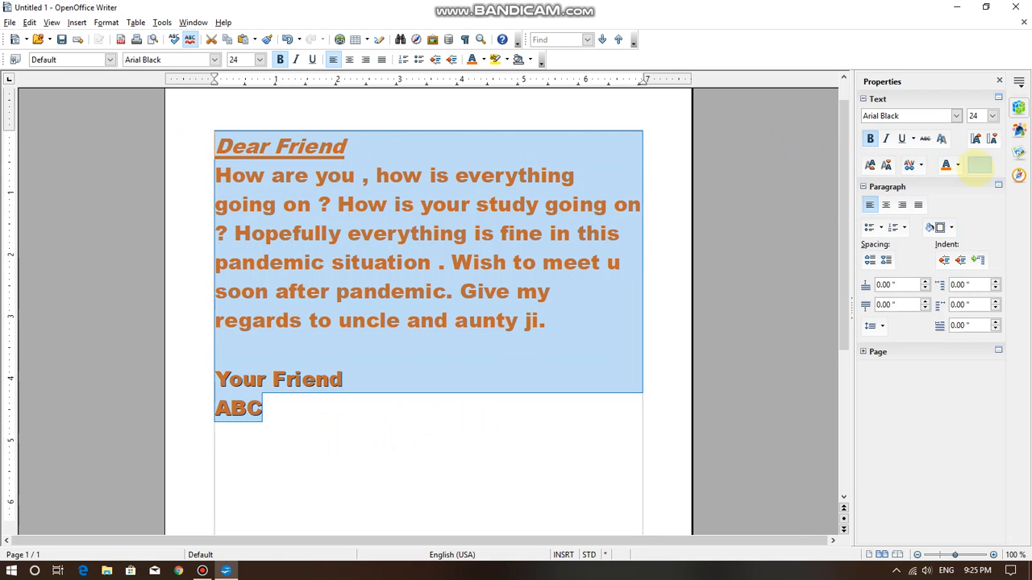
{"action": "left_click", "coordinate": [958, 166]}
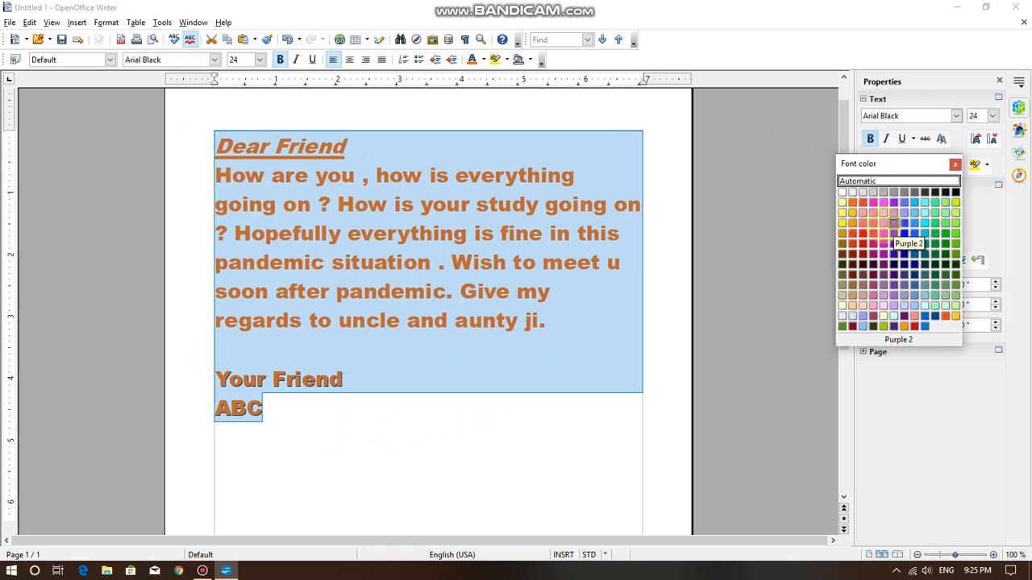
{"action": "left_click", "coordinate": [874, 224]}
{"action": "left_click", "coordinate": [406, 389]}
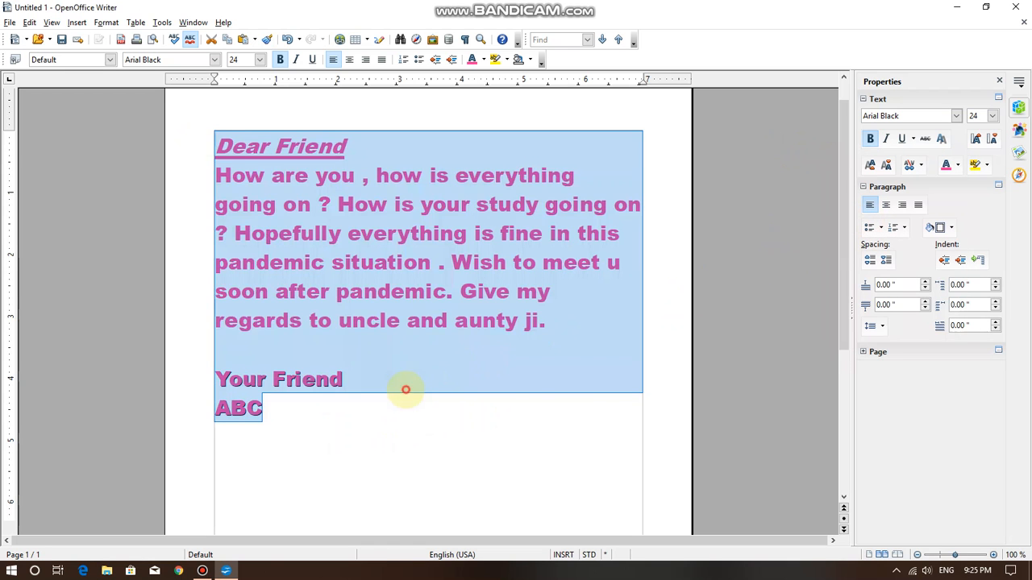
{"action": "left_click_drag", "start_coordinate": [324, 421], "coordinate": [201, 146]}
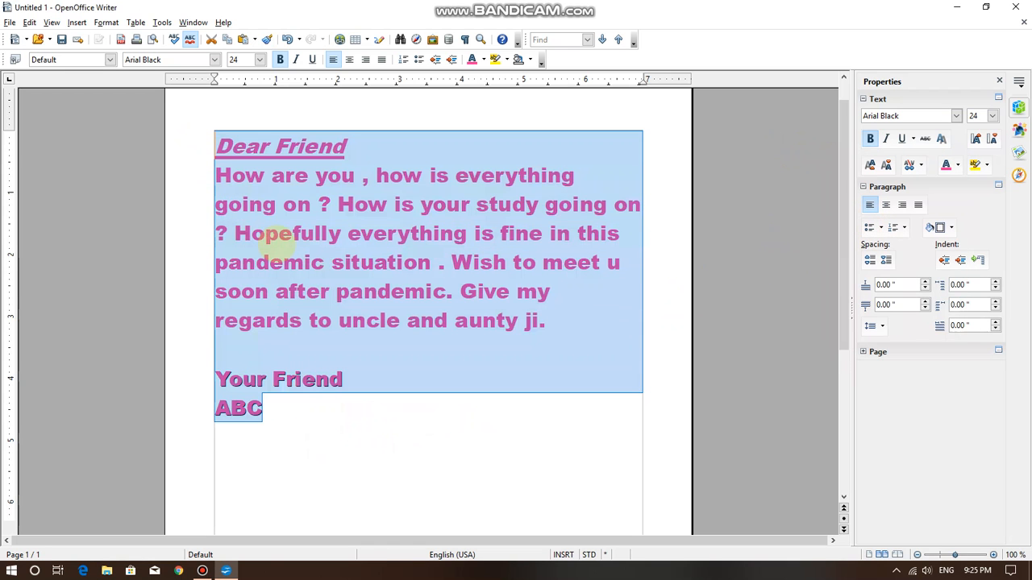
{"action": "left_click", "coordinate": [371, 366]}
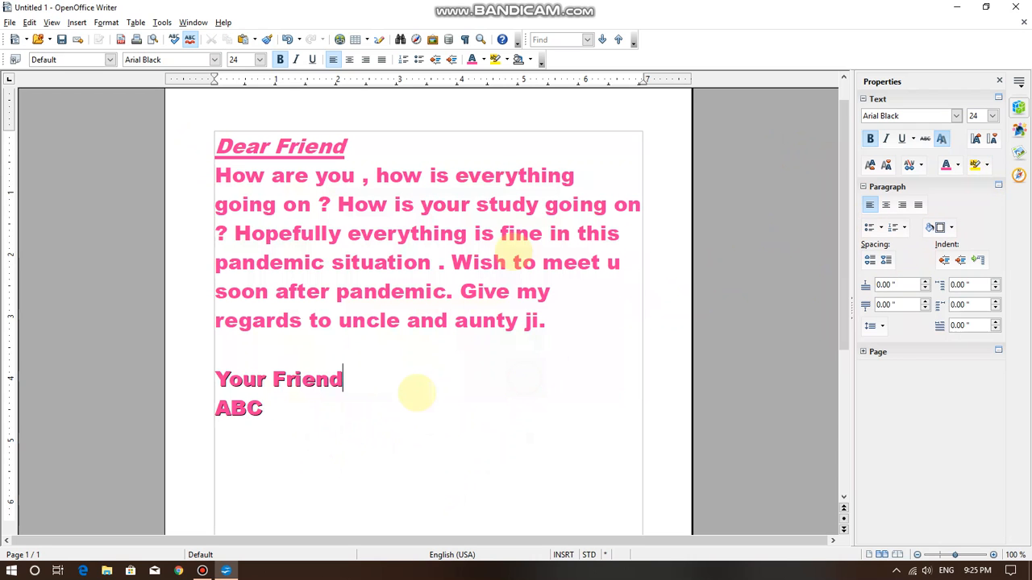
Highlight the greeting line "Dear Friend" in yellow.
{"action": "left_click_drag", "start_coordinate": [348, 148], "coordinate": [189, 143]}
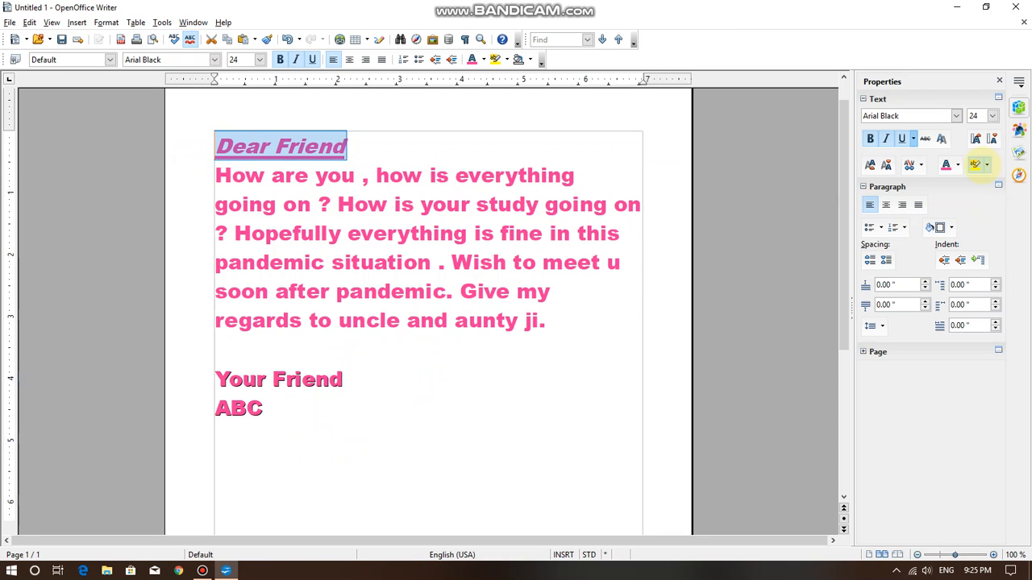
{"action": "left_click", "coordinate": [481, 233]}
{"action": "left_click_drag", "start_coordinate": [375, 146], "coordinate": [198, 147]}
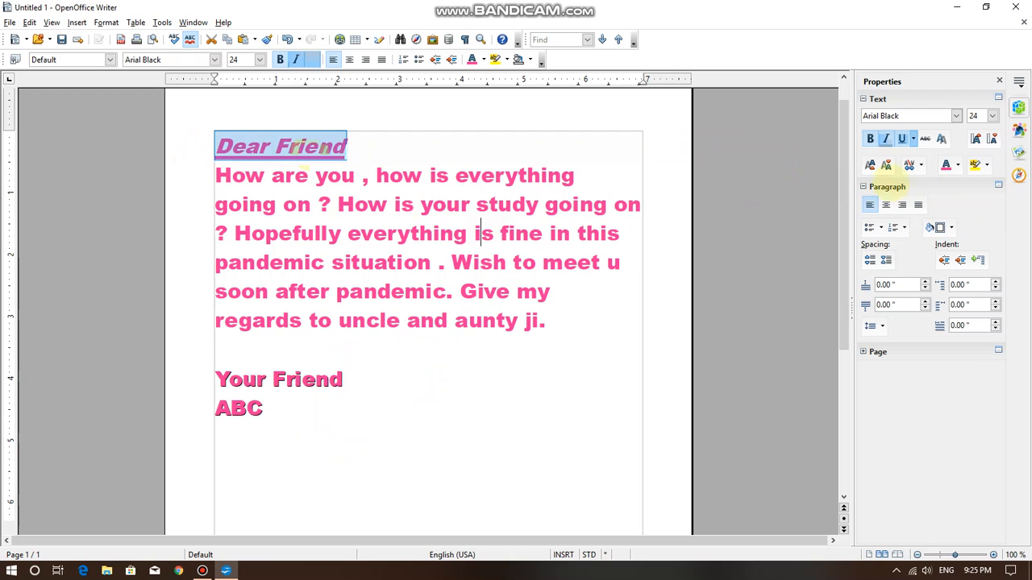
{"action": "left_click", "coordinate": [975, 164]}
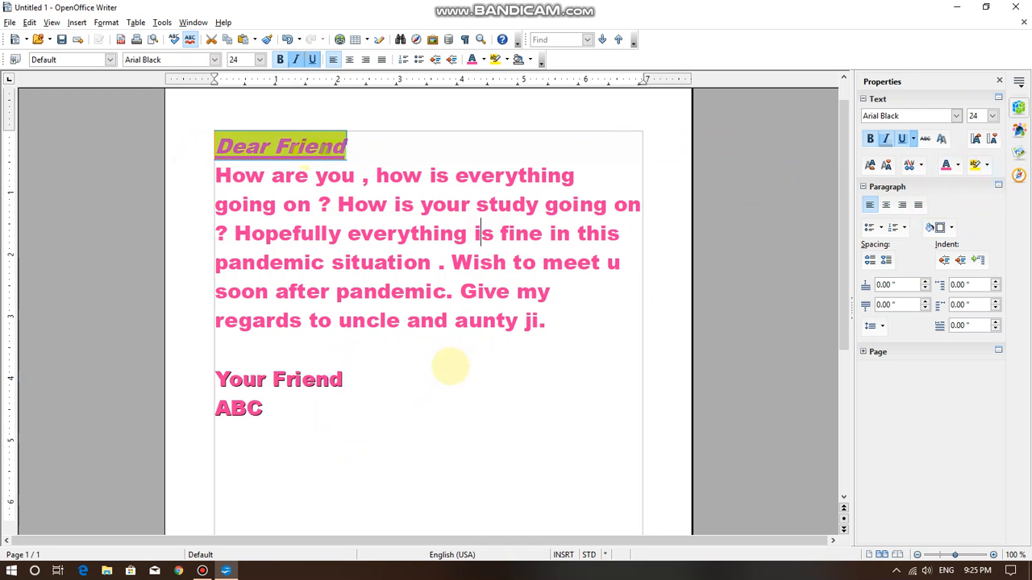
{"action": "left_click", "coordinate": [449, 364]}
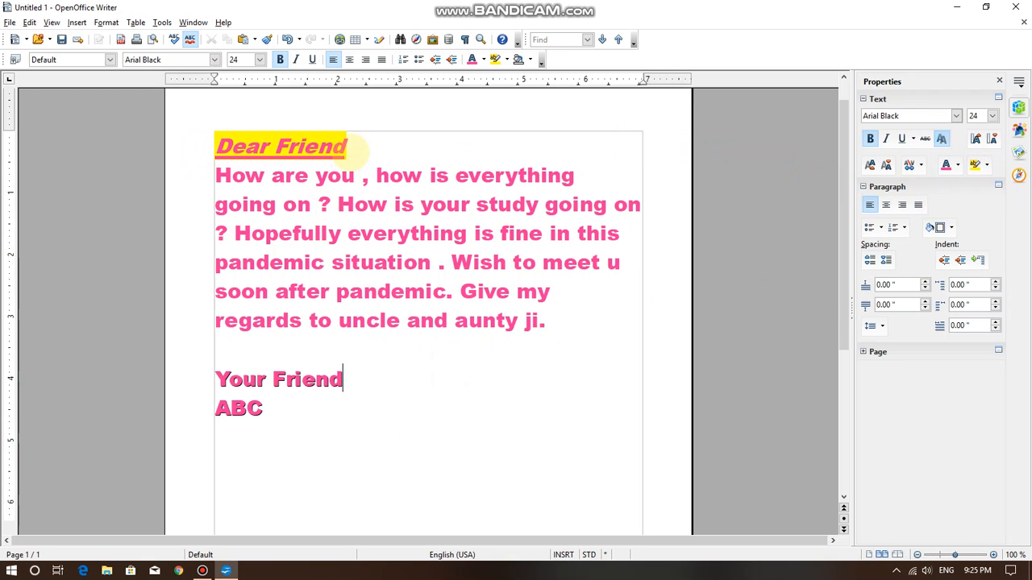
Set the highlighting of the "Dear Friend" line to Yellow green and deselect it.
{"action": "left_click_drag", "start_coordinate": [350, 151], "coordinate": [216, 151]}
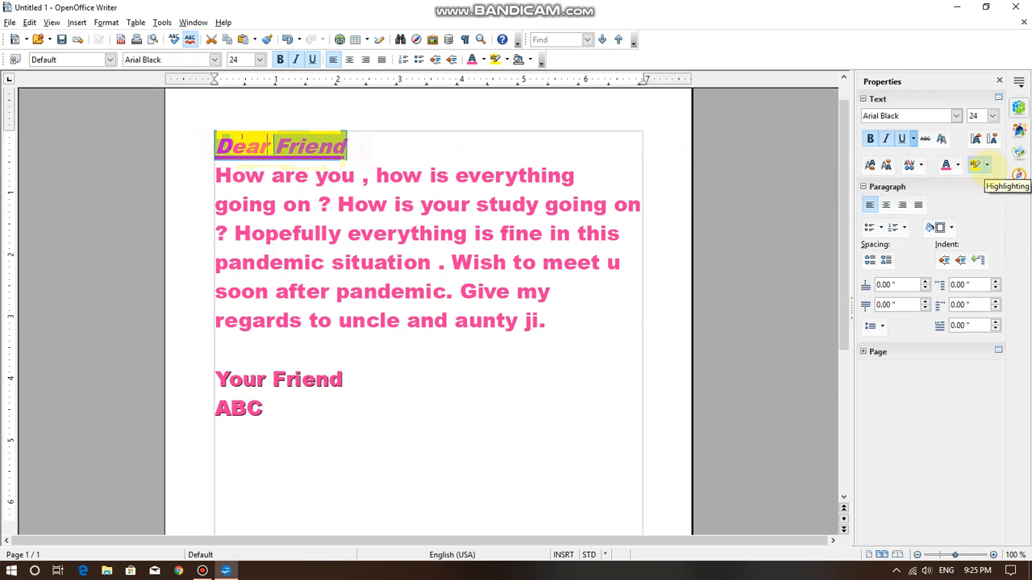
{"action": "left_click", "coordinate": [987, 165]}
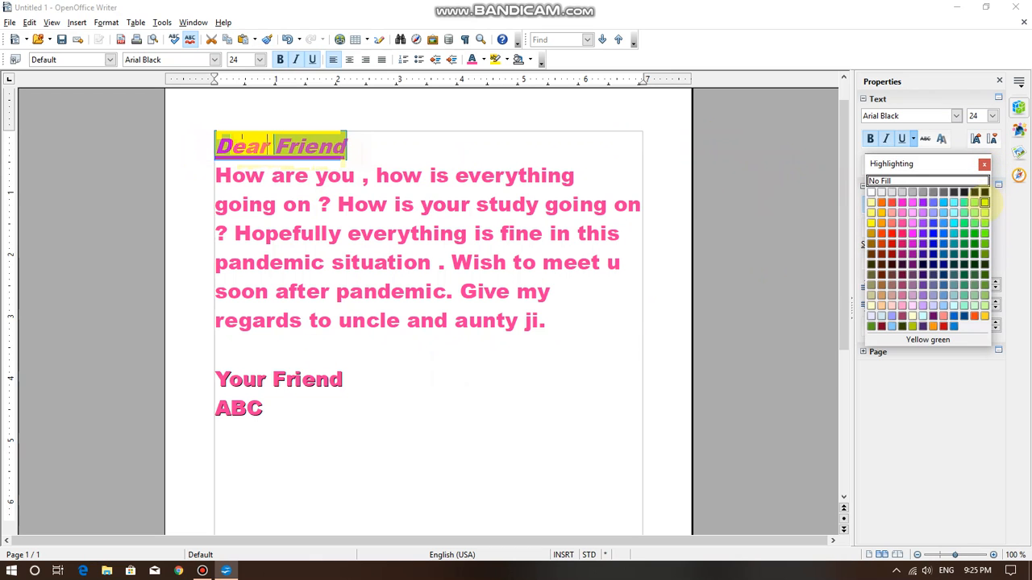
{"action": "left_click", "coordinate": [985, 202]}
{"action": "left_click", "coordinate": [492, 422]}
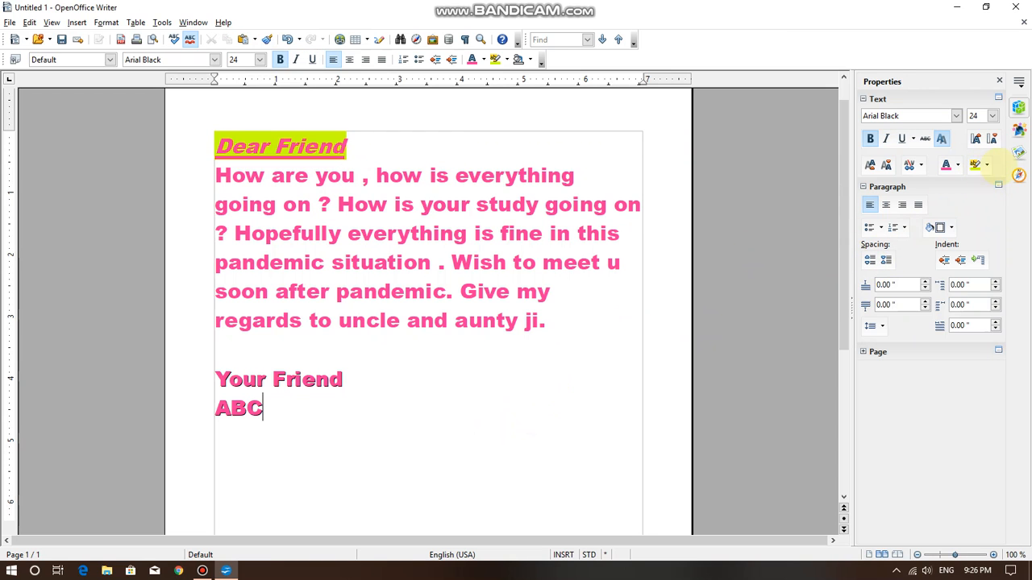
{"action": "left_click", "coordinate": [410, 370]}
Select the letter's body paragraph and try centered, right and justified alignment on it.
{"action": "left_click_drag", "start_coordinate": [316, 421], "coordinate": [240, 230]}
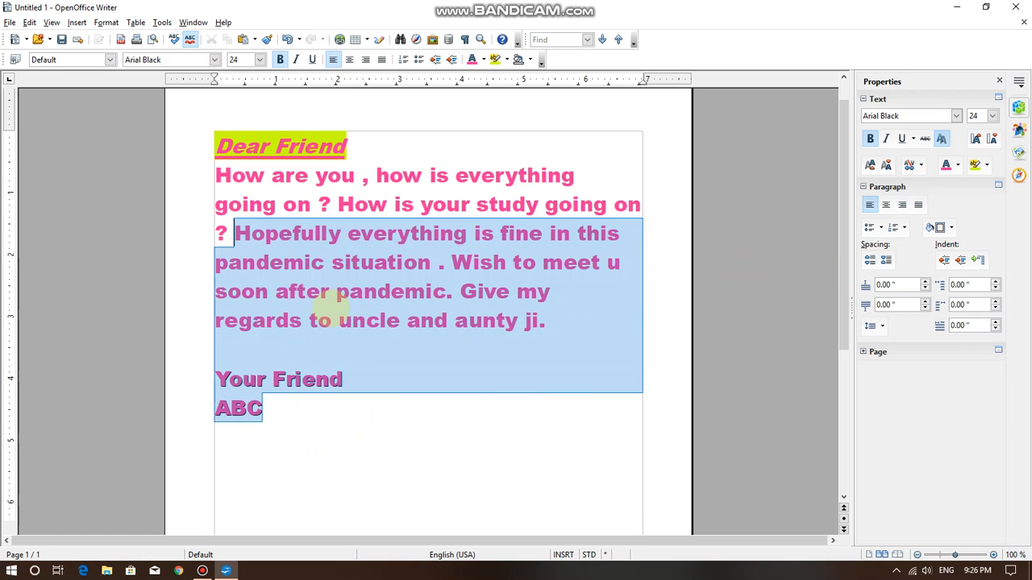
{"action": "left_click", "coordinate": [330, 320]}
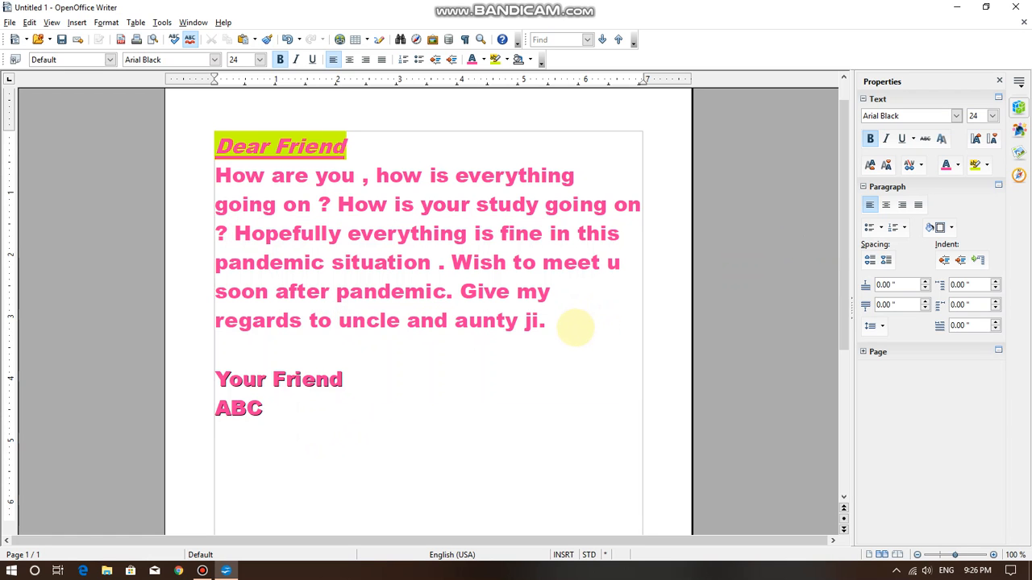
{"action": "left_click_drag", "start_coordinate": [575, 328], "coordinate": [215, 176]}
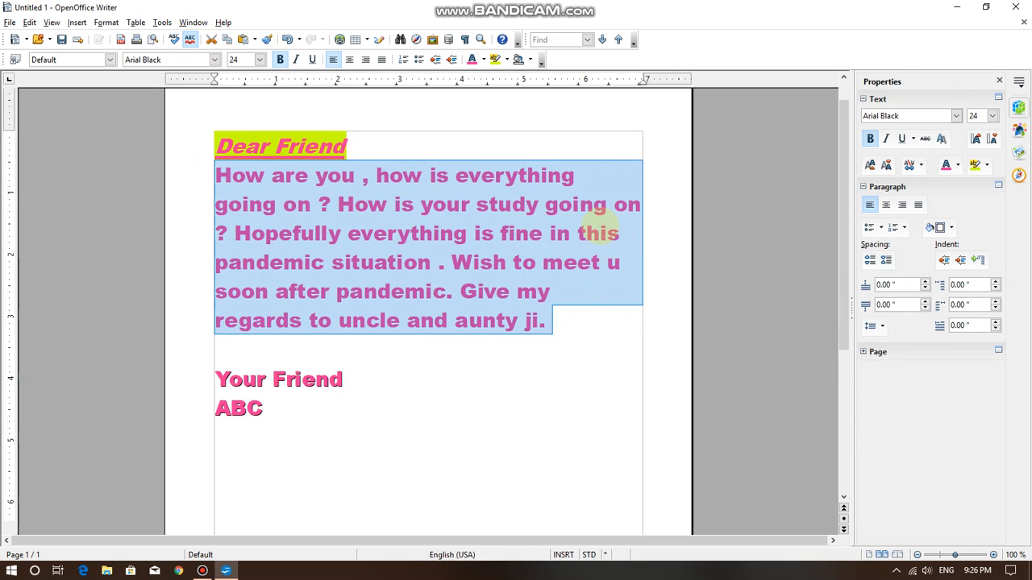
{"action": "left_click", "coordinate": [885, 205]}
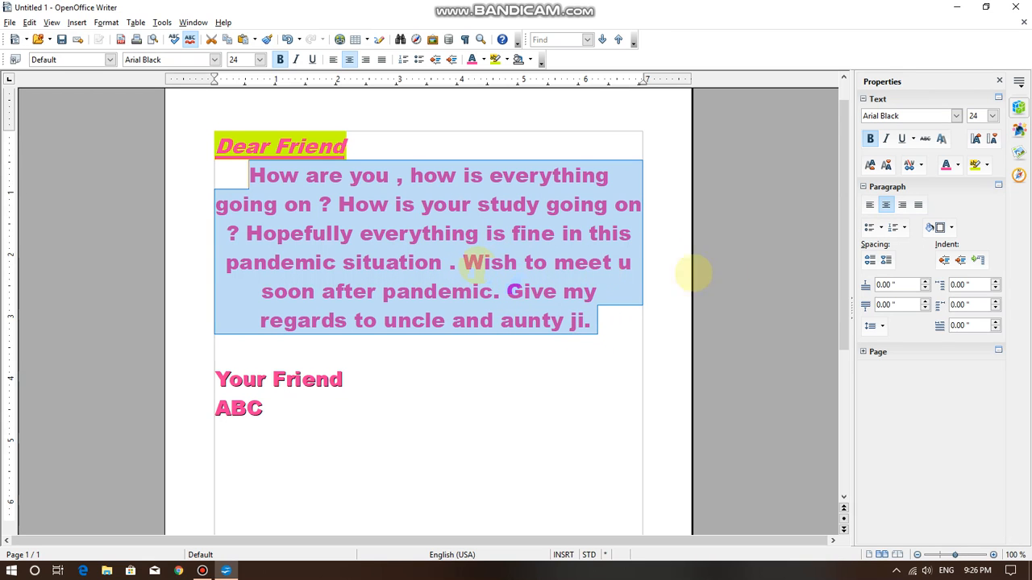
{"action": "left_click", "coordinate": [902, 205]}
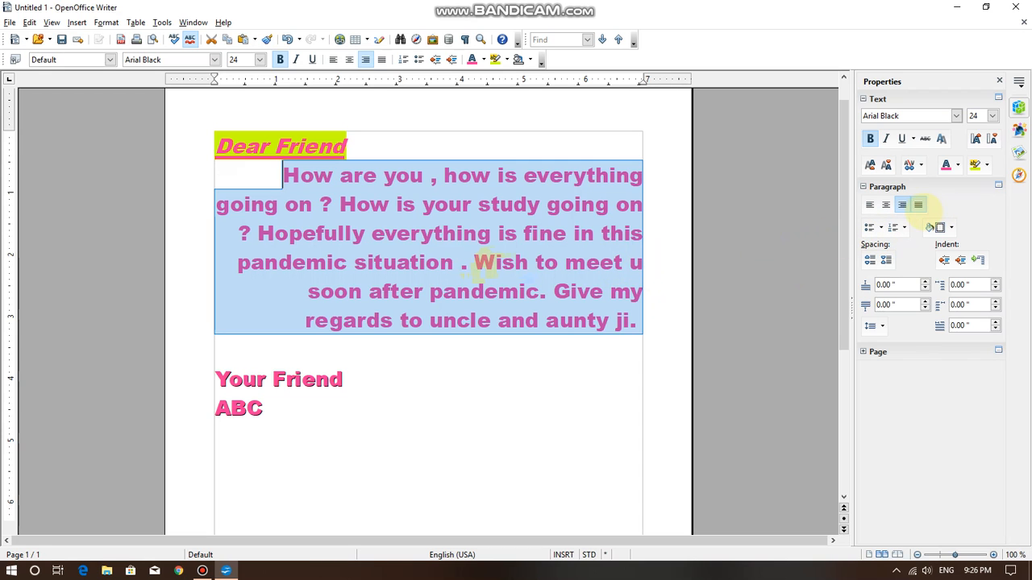
{"action": "left_click", "coordinate": [918, 205]}
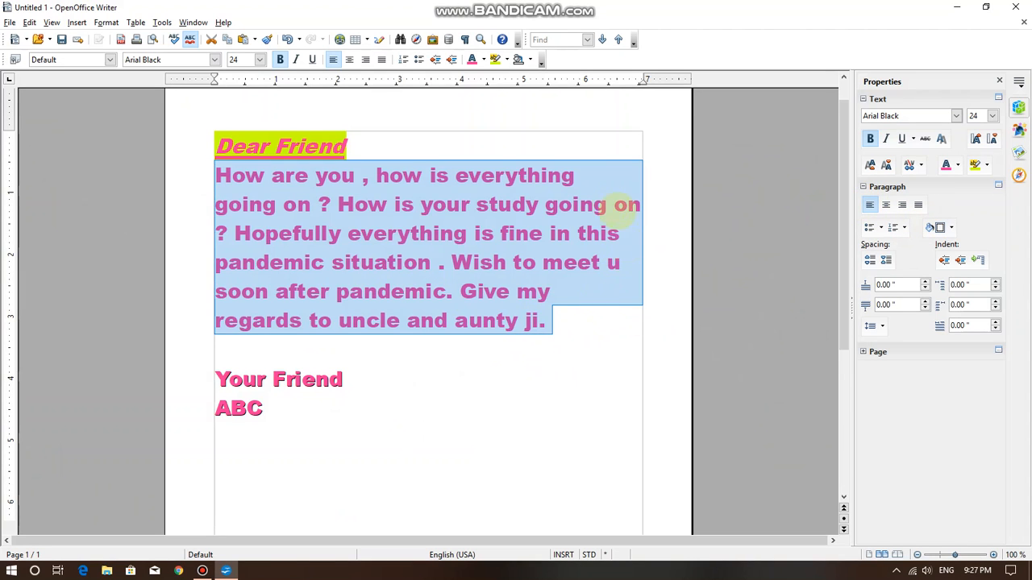
Check the uneven line ends of the left-aligned body paragraph and set the whole paragraph to justified alignment.
{"action": "left_click", "coordinate": [592, 178]}
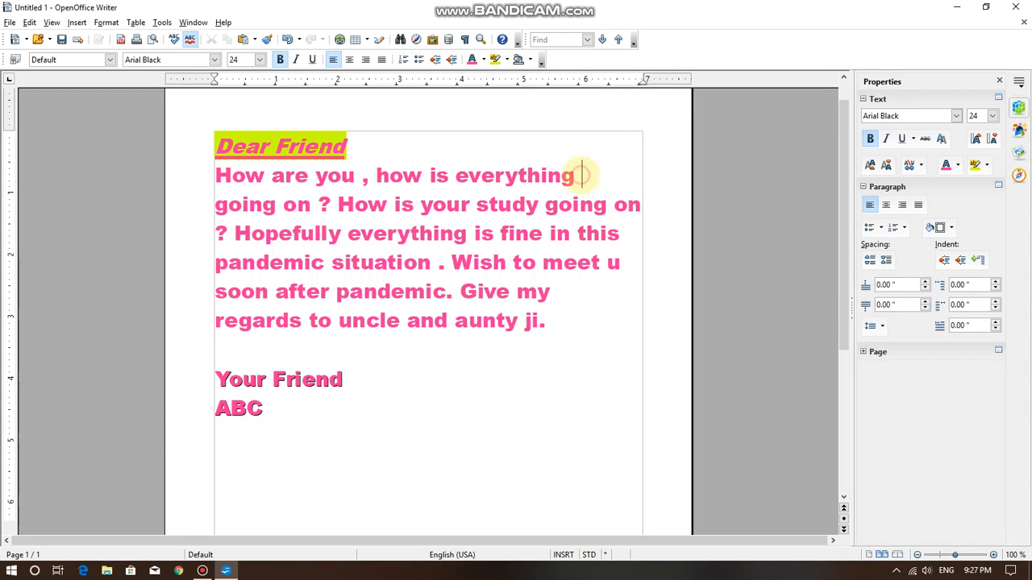
{"action": "double_click", "coordinate": [589, 177]}
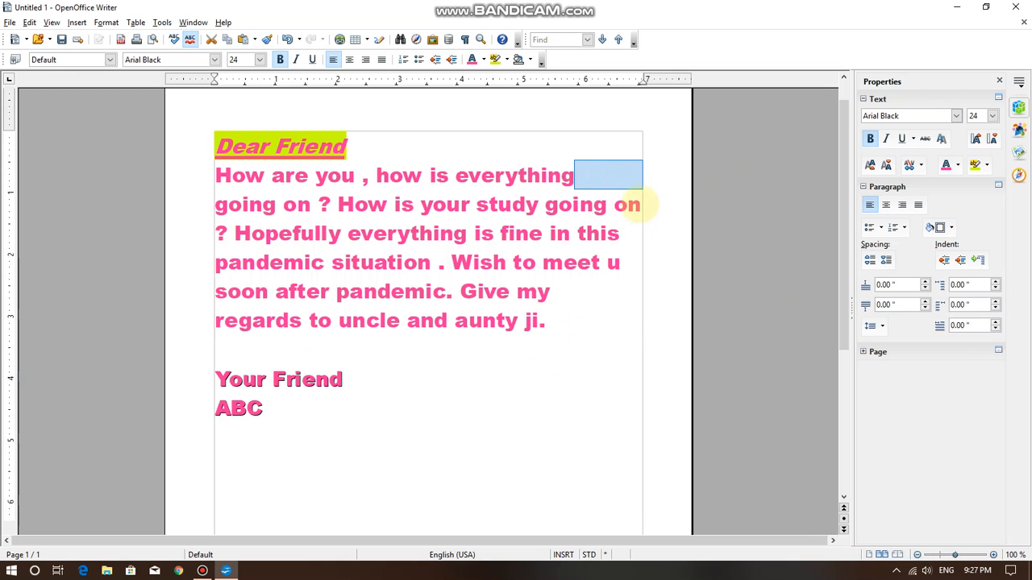
{"action": "double_click", "coordinate": [626, 230]}
{"action": "double_click", "coordinate": [629, 262]}
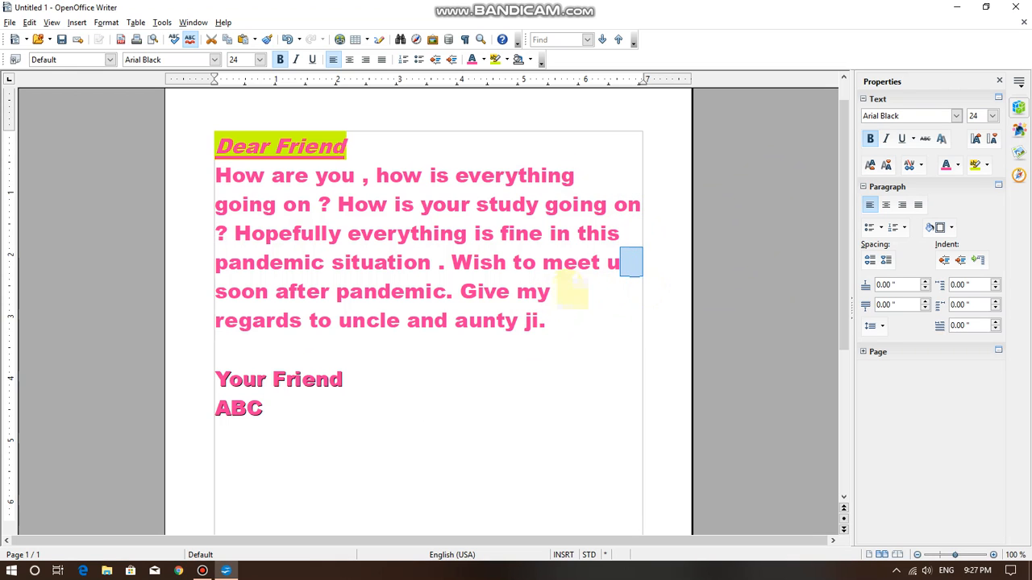
{"action": "left_click", "coordinate": [574, 297]}
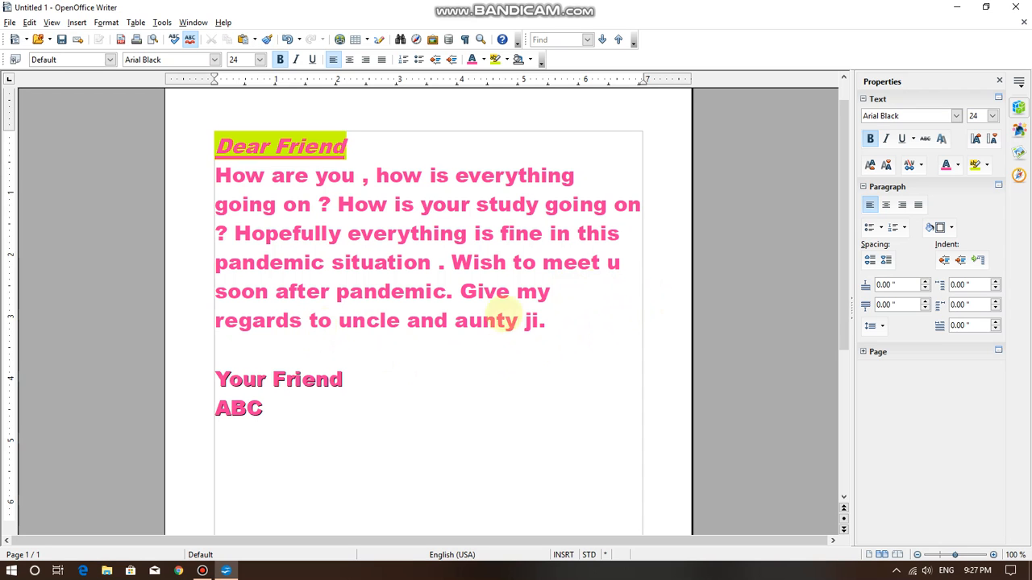
{"action": "left_click", "coordinate": [551, 321]}
{"action": "left_click_drag", "start_coordinate": [553, 321], "coordinate": [213, 173]}
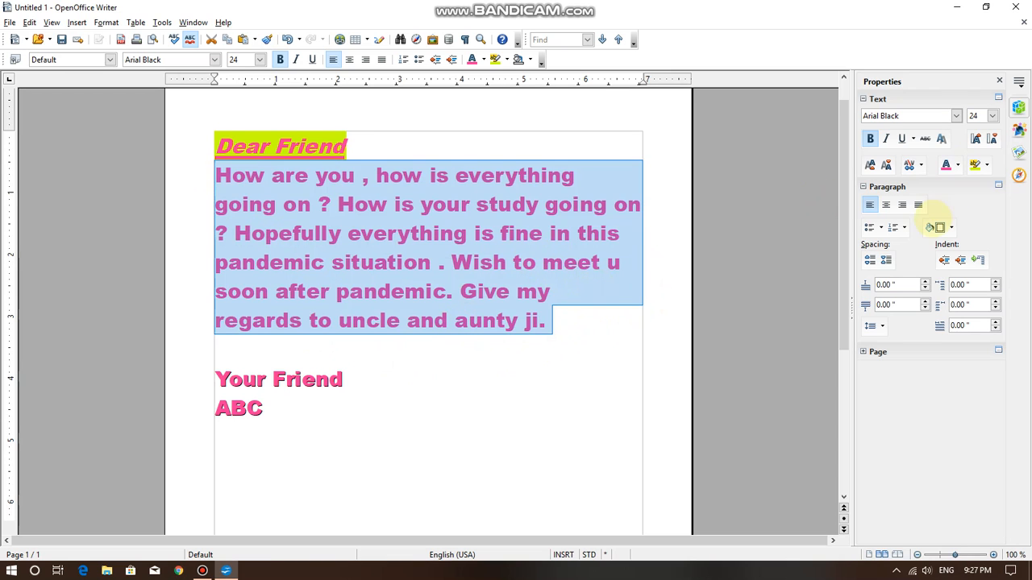
{"action": "left_click", "coordinate": [917, 205]}
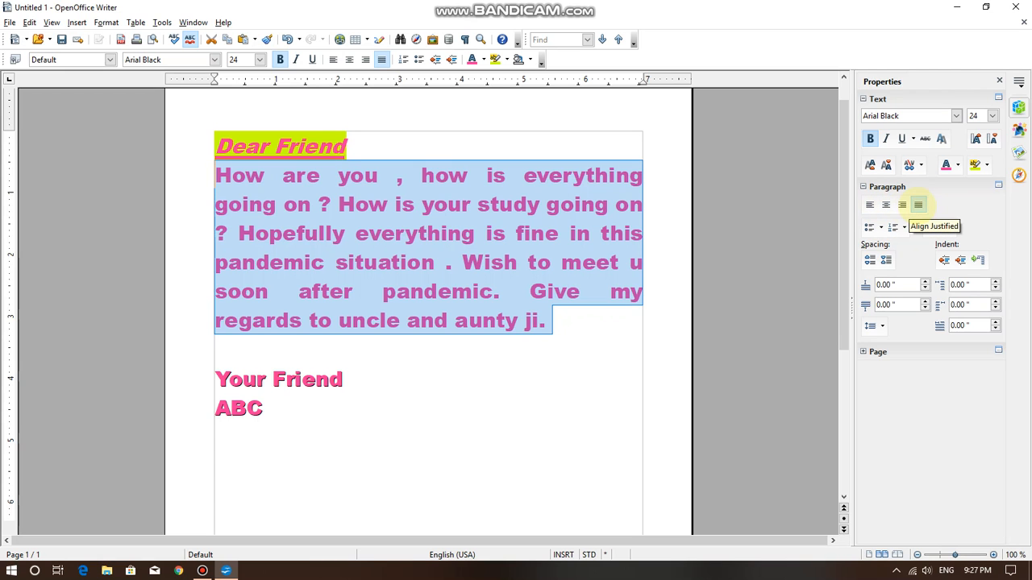
{"action": "left_click", "coordinate": [447, 390]}
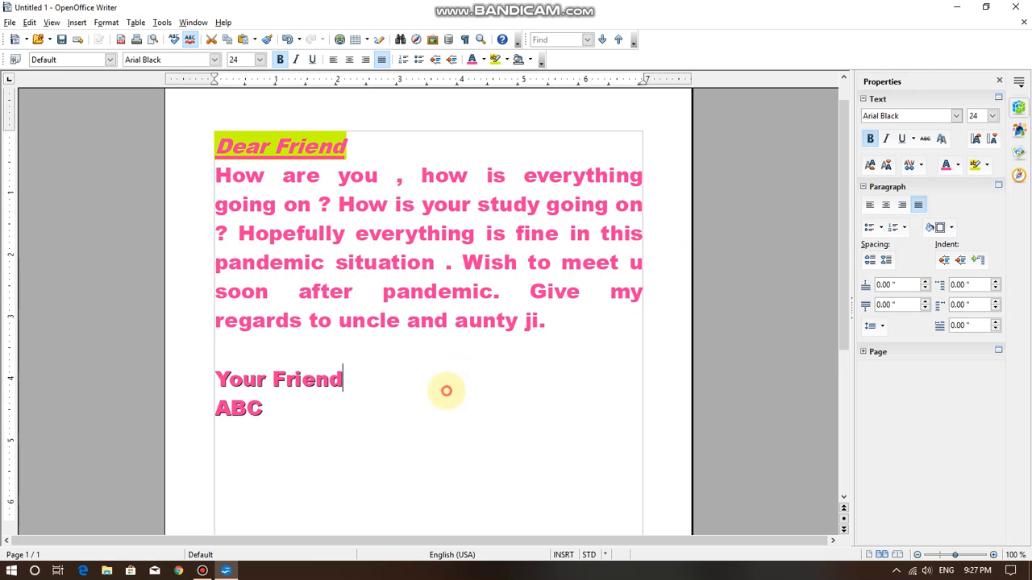
{"action": "left_click", "coordinate": [330, 443]}
{"action": "left_click", "coordinate": [457, 360]}
{"action": "key", "text": "Return"}
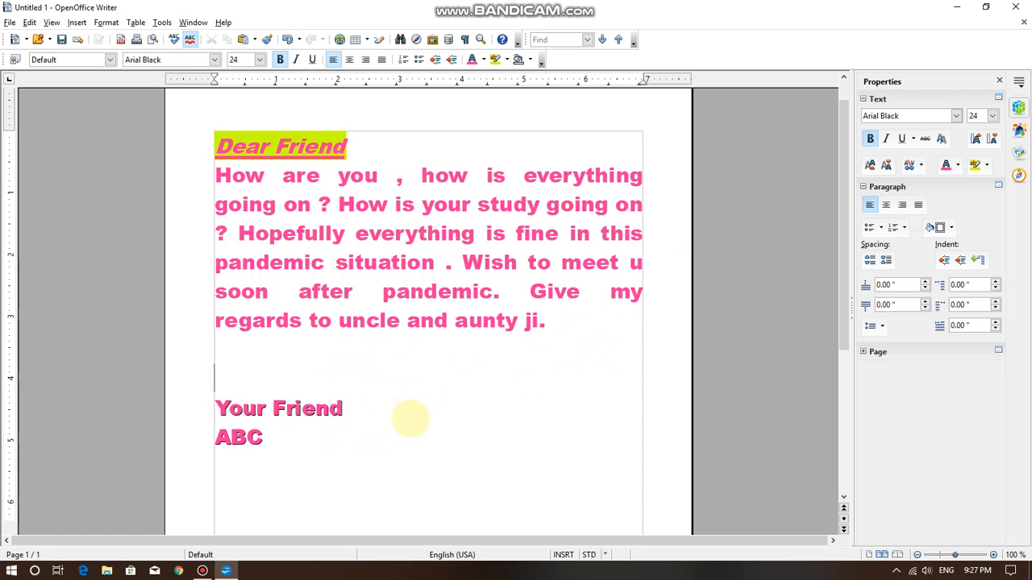
{"action": "key", "text": "BackSpace"}
Add the line "MY MENU FOR FOOD TODAY" below the signature ABC, separated from it by a blank line.
{"action": "left_click", "coordinate": [333, 449]}
{"action": "scroll", "coordinate": [334, 446], "scroll_direction": "down", "scroll_amount": 2}
{"action": "key", "text": "Return"}
{"action": "key", "text": "Return"}
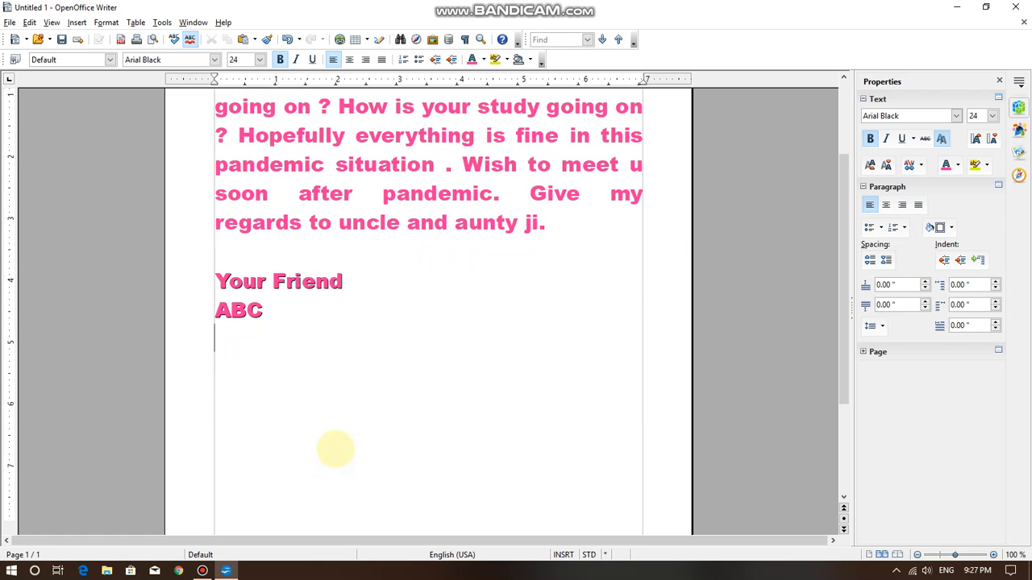
{"action": "type", "text": "MY MENU G"}
{"action": "key", "text": "BackSpace"}
{"action": "type", "text": "FOR FOOD"}
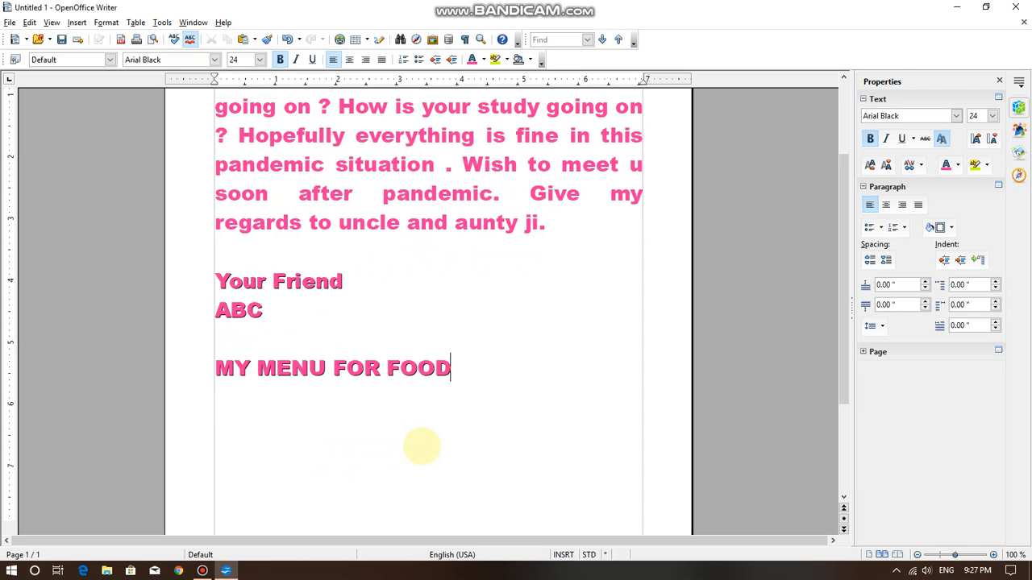
{"action": "type", "text": " TODAY "}
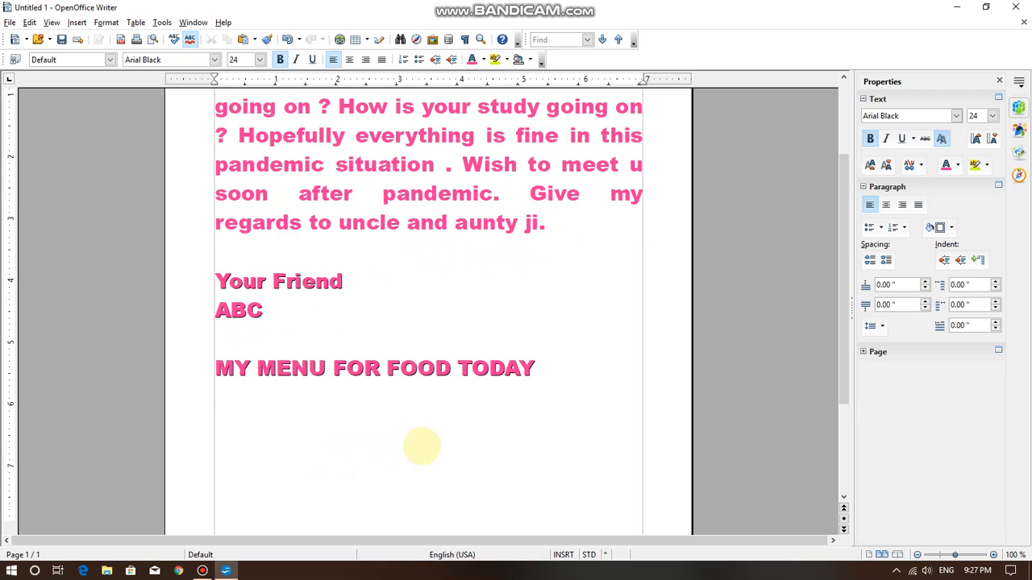
Add the menu items CHAPATI, PANEER TIKKA, VEG MANCHURIAN, CURD and SWEET on separate lines below the menu heading.
{"action": "type", "text": "CHAPATI"}
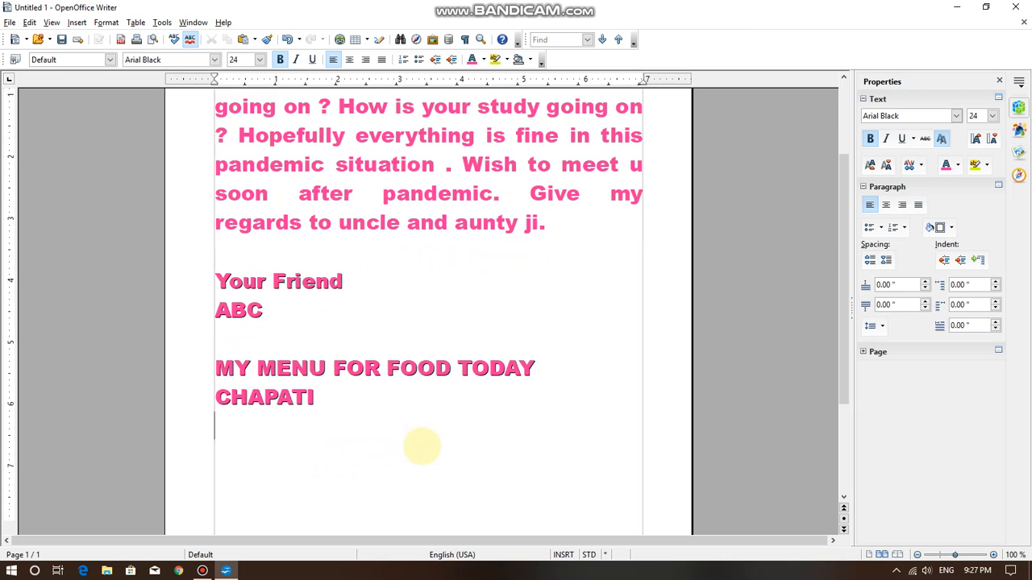
{"action": "type", "text": " PANE"}
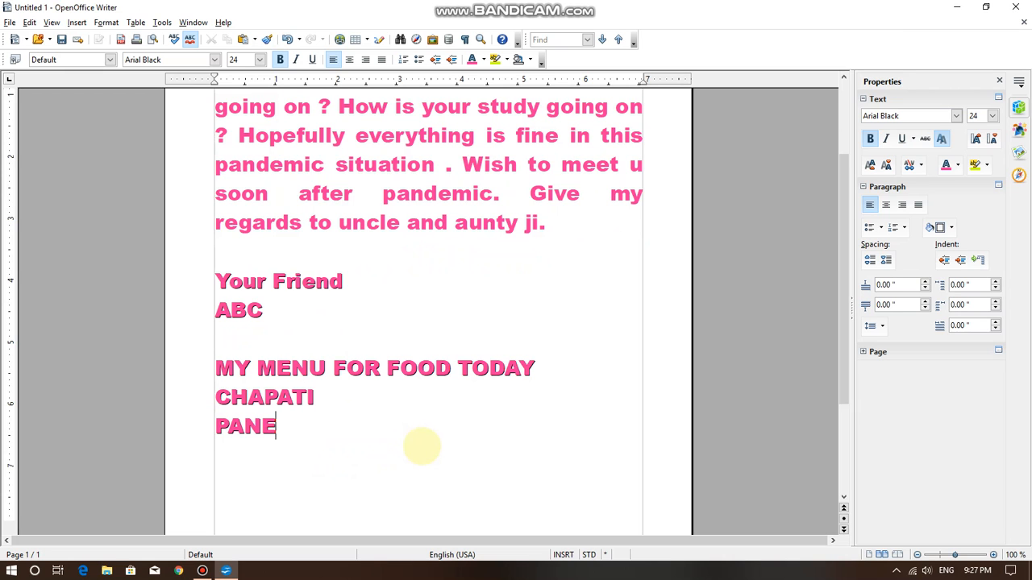
{"action": "type", "text": "ER T"}
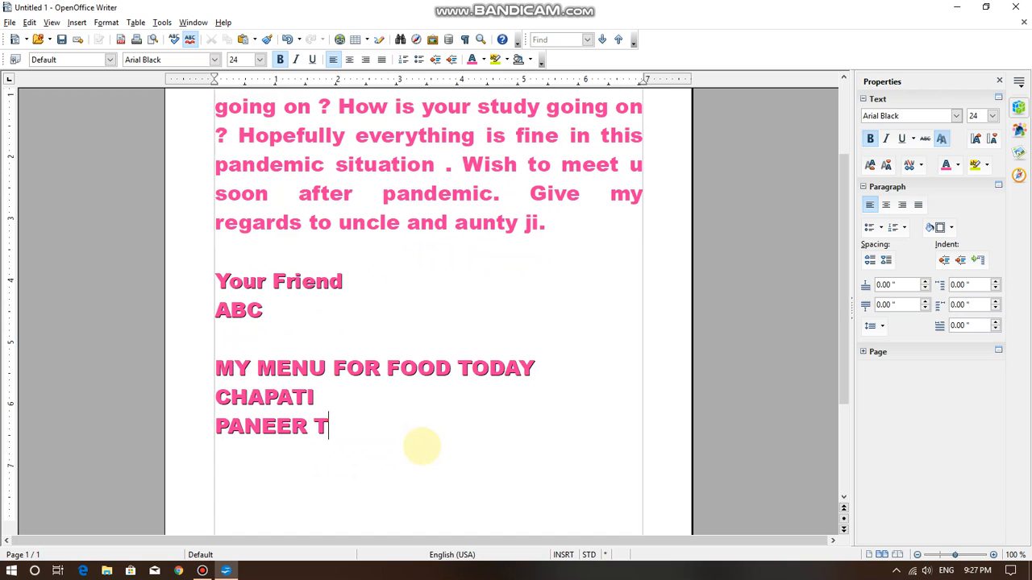
{"action": "type", "text": "IKKA"}
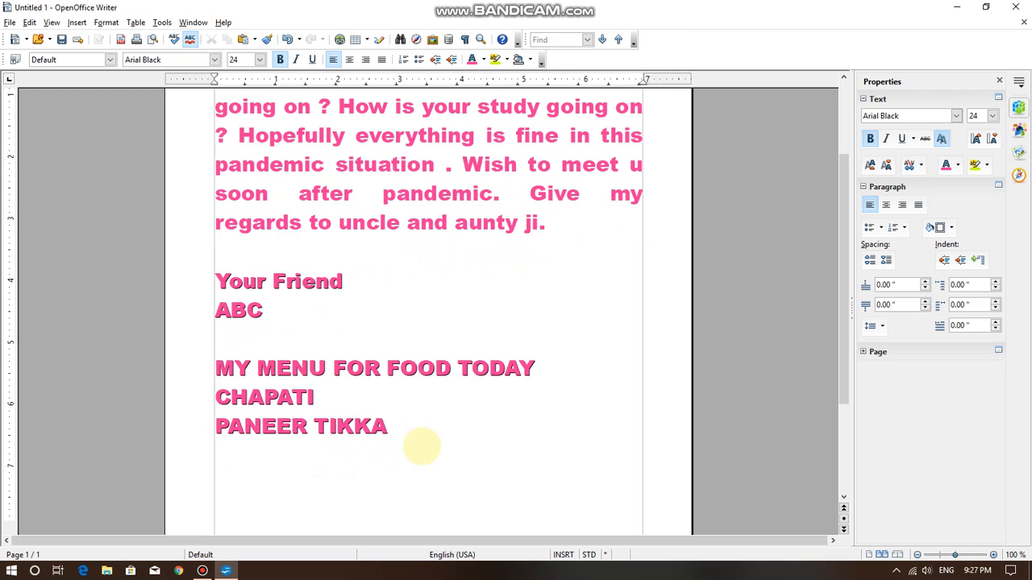
{"action": "type", "text": "VEG MANCHURIAN "}
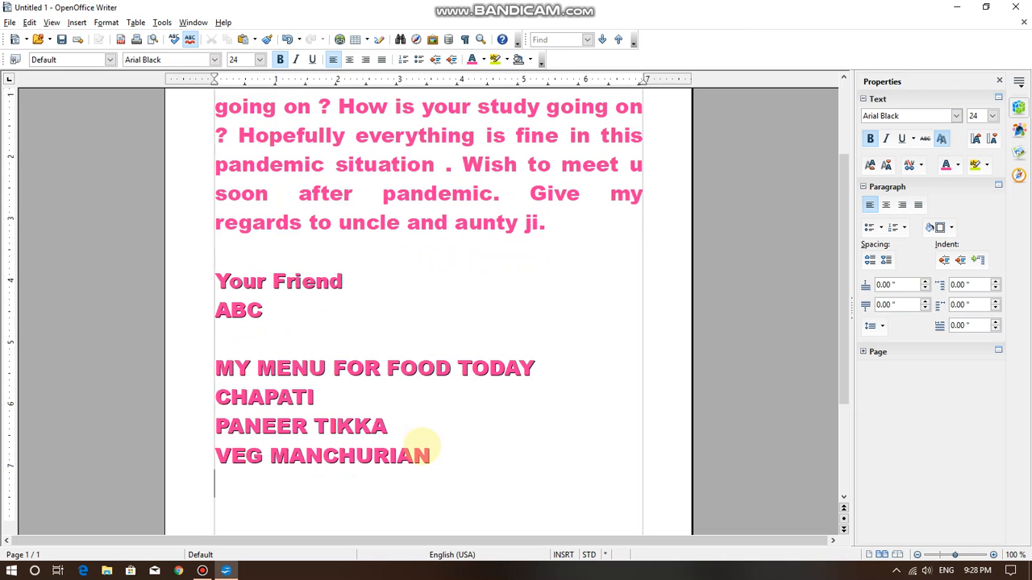
{"action": "type", "text": "CURD "}
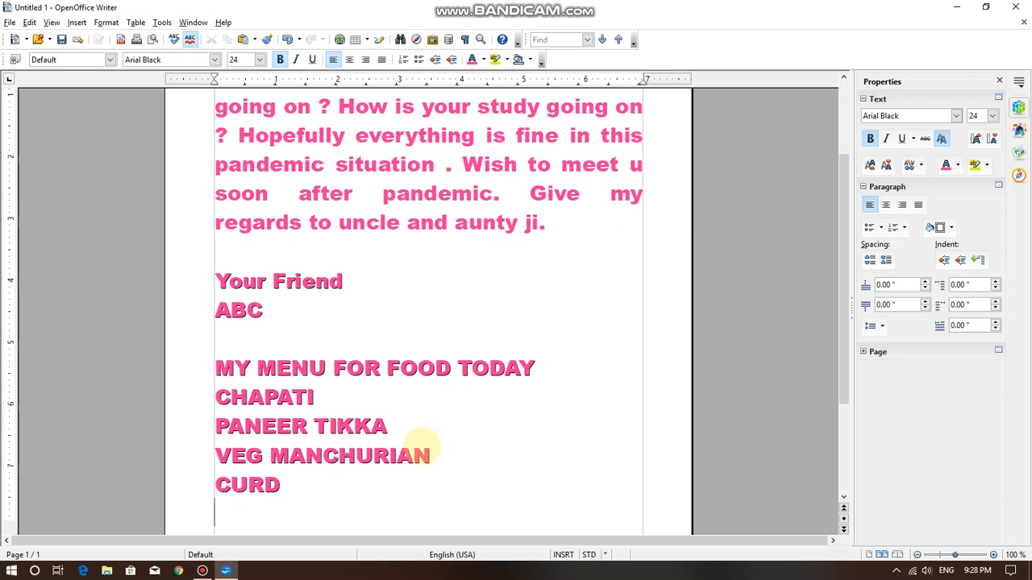
{"action": "type", "text": "SWE"}
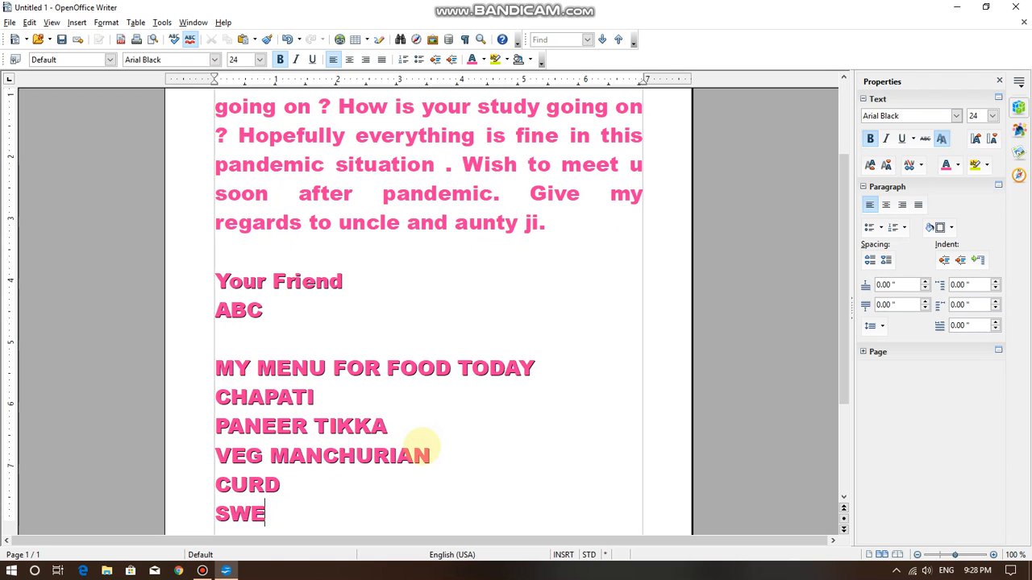
{"action": "type", "text": "ET"}
Underline the heading "MY MENU FOR FOOD TODAY" and deselect it.
{"action": "scroll", "coordinate": [591, 431], "scroll_direction": "down", "scroll_amount": 1}
{"action": "left_click_drag", "start_coordinate": [322, 457], "coordinate": [202, 341]}
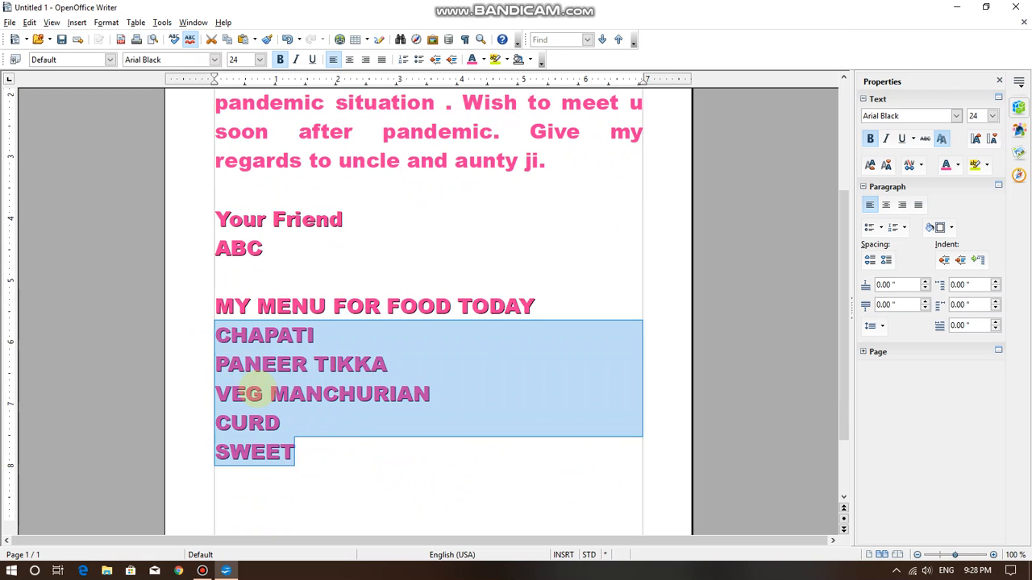
{"action": "left_click", "coordinate": [313, 454]}
{"action": "left_click_drag", "start_coordinate": [315, 455], "coordinate": [589, 299]}
{"action": "left_click", "coordinate": [221, 306]}
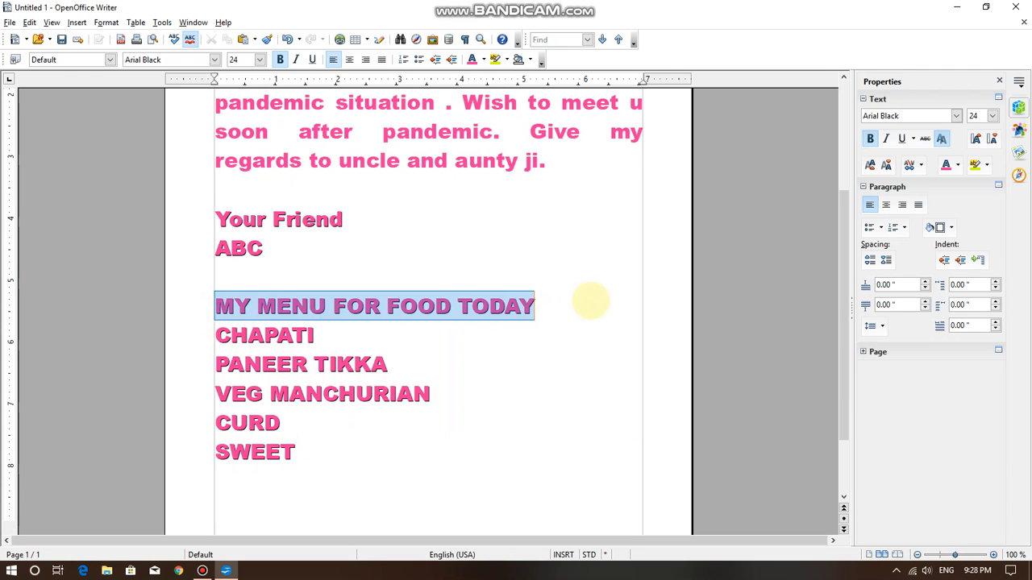
{"action": "left_click", "coordinate": [578, 330]}
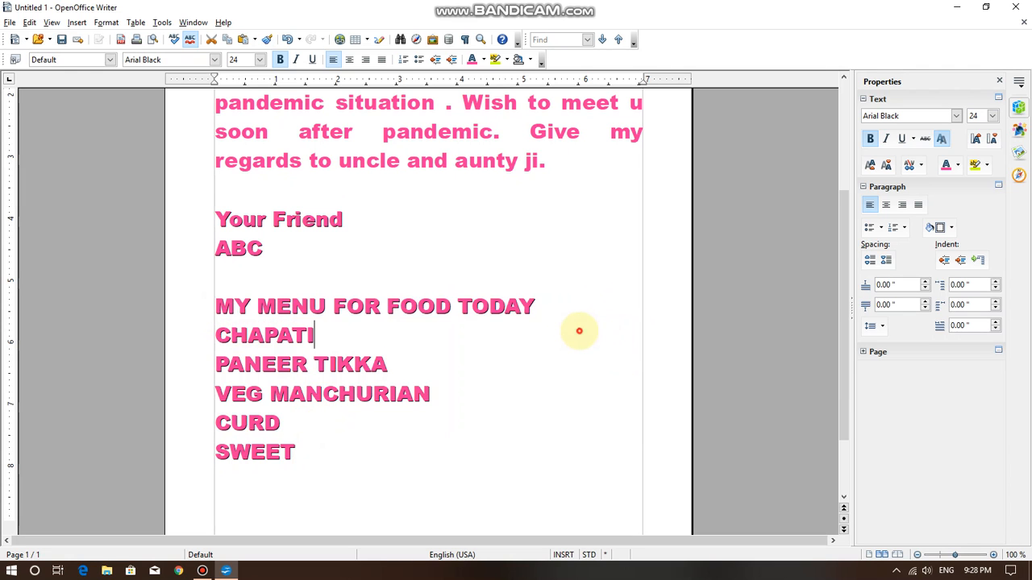
{"action": "left_click_drag", "start_coordinate": [559, 307], "coordinate": [218, 307]}
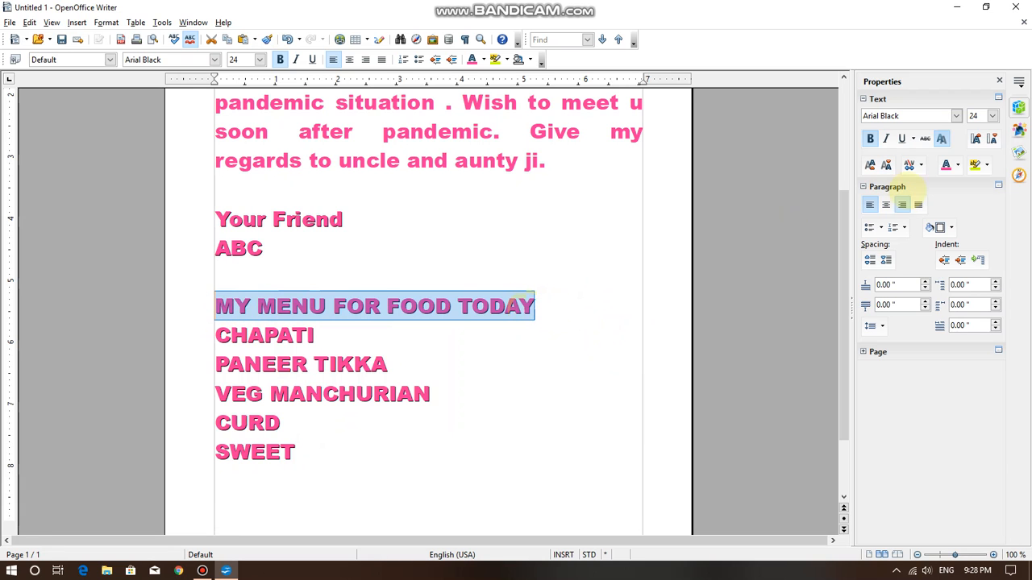
{"action": "left_click", "coordinate": [901, 139]}
{"action": "left_click", "coordinate": [448, 413]}
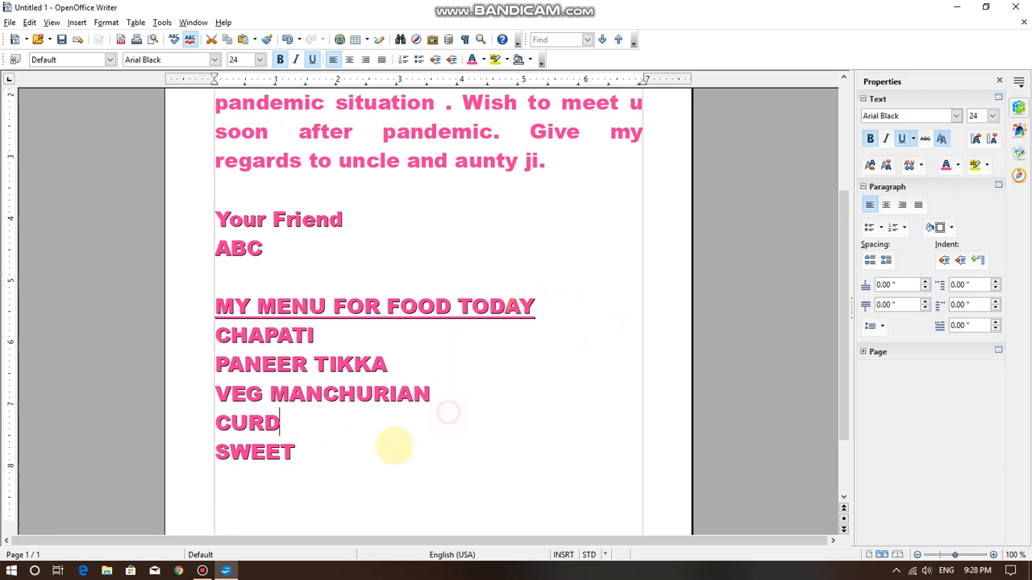
Number the five food items from CHAPATI to SWEET in the 1) 2) 3) style.
{"action": "left_click_drag", "start_coordinate": [333, 460], "coordinate": [215, 334]}
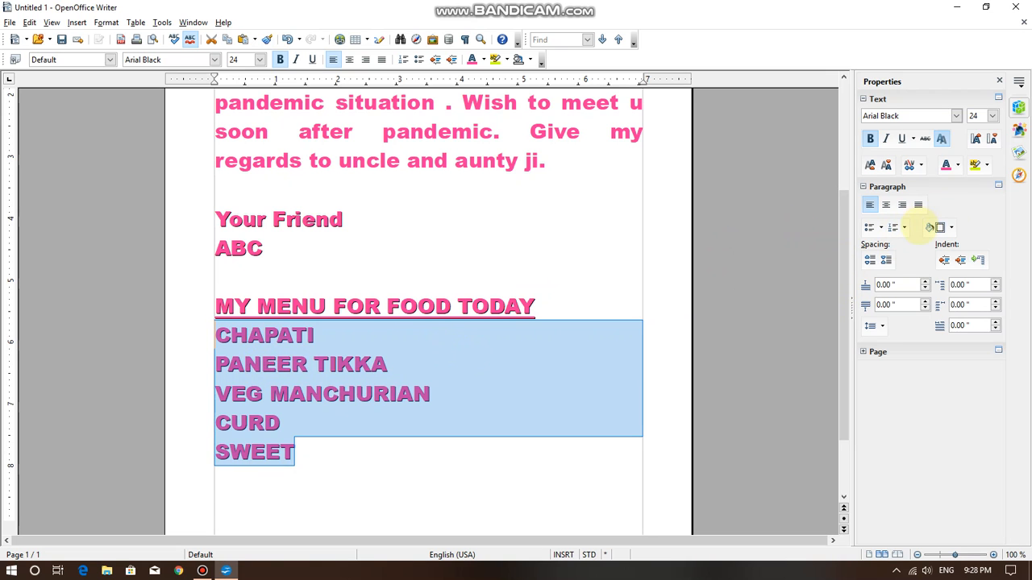
{"action": "left_click", "coordinate": [903, 228]}
{"action": "left_click", "coordinate": [913, 262]}
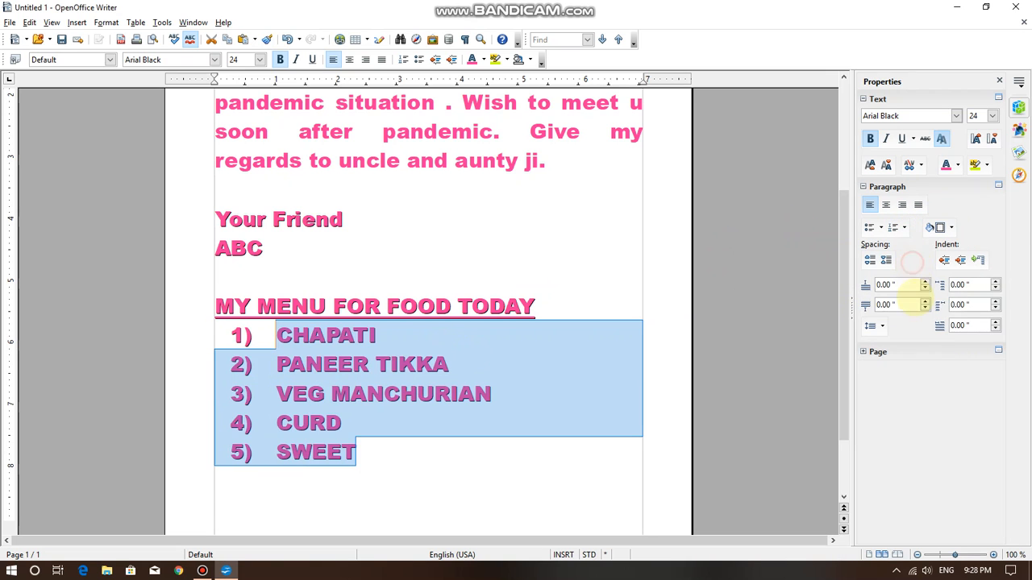
Reselect the numbered food items and try the numbering styles (1) (2) (3), I. II. III., a) b) c) and i. ii. iii. on them.
{"action": "left_click", "coordinate": [372, 479]}
{"action": "left_click_drag", "start_coordinate": [372, 479], "coordinate": [277, 335]}
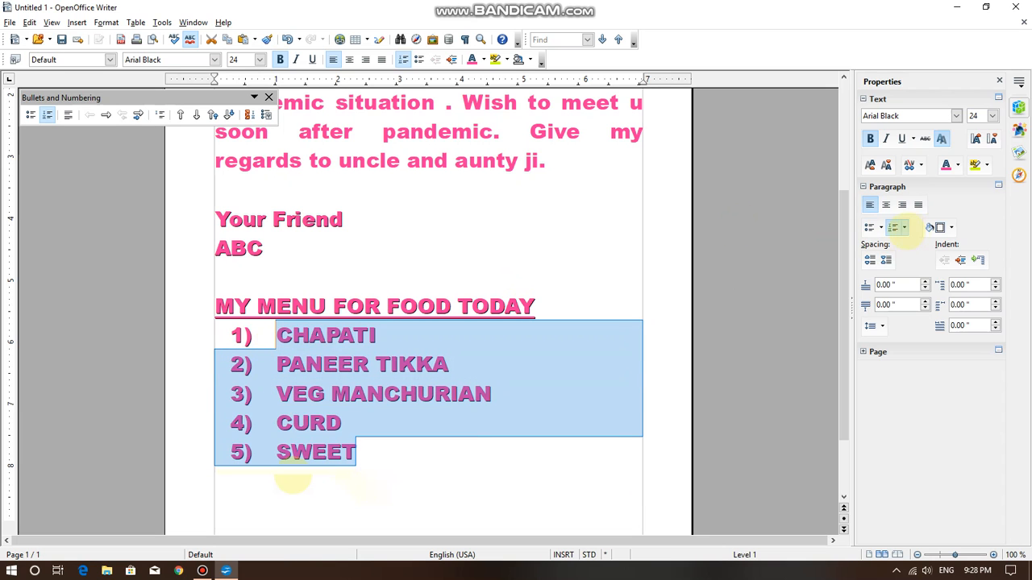
{"action": "left_click", "coordinate": [904, 228]}
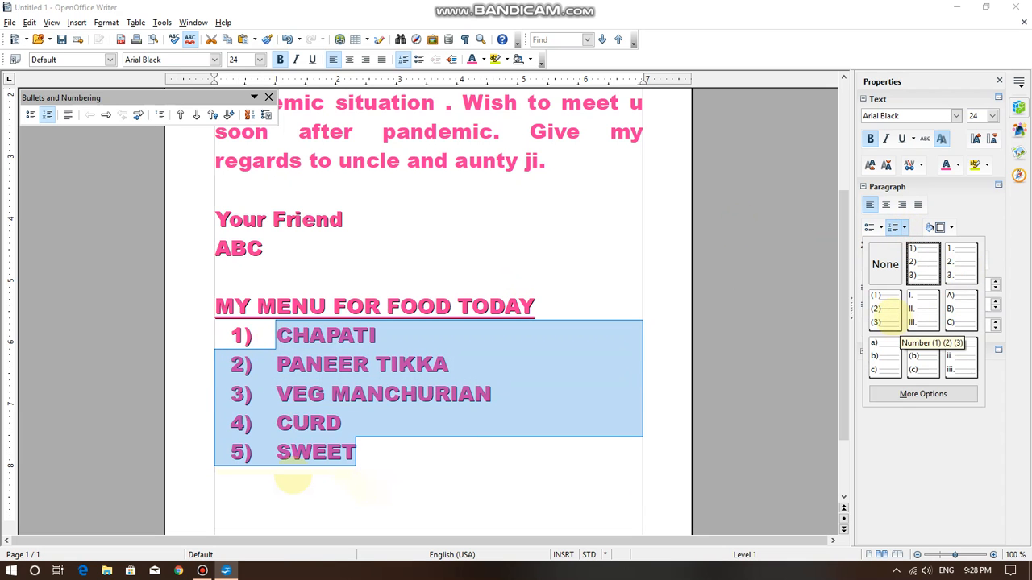
{"action": "left_click", "coordinate": [892, 317]}
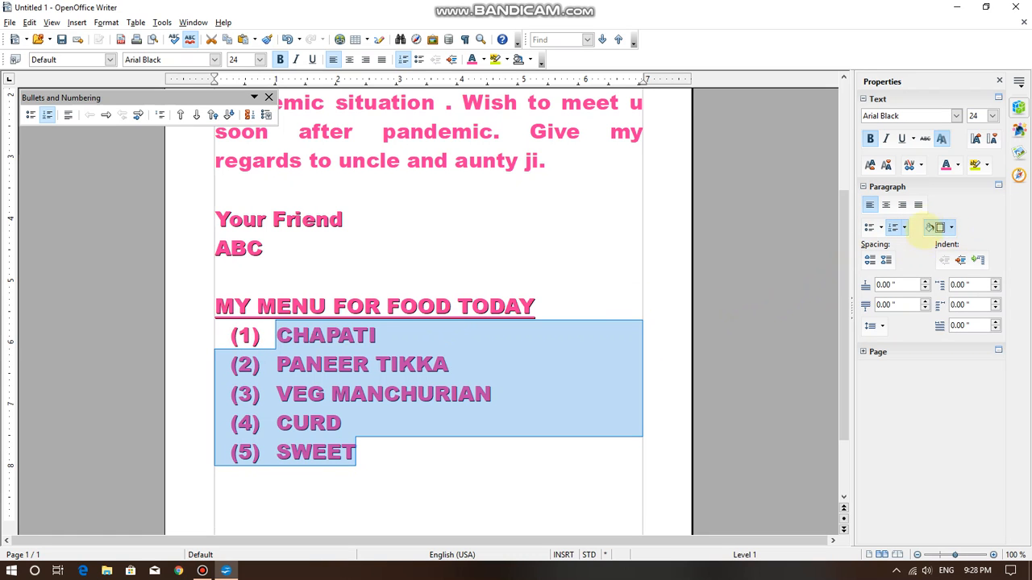
{"action": "left_click", "coordinate": [903, 228]}
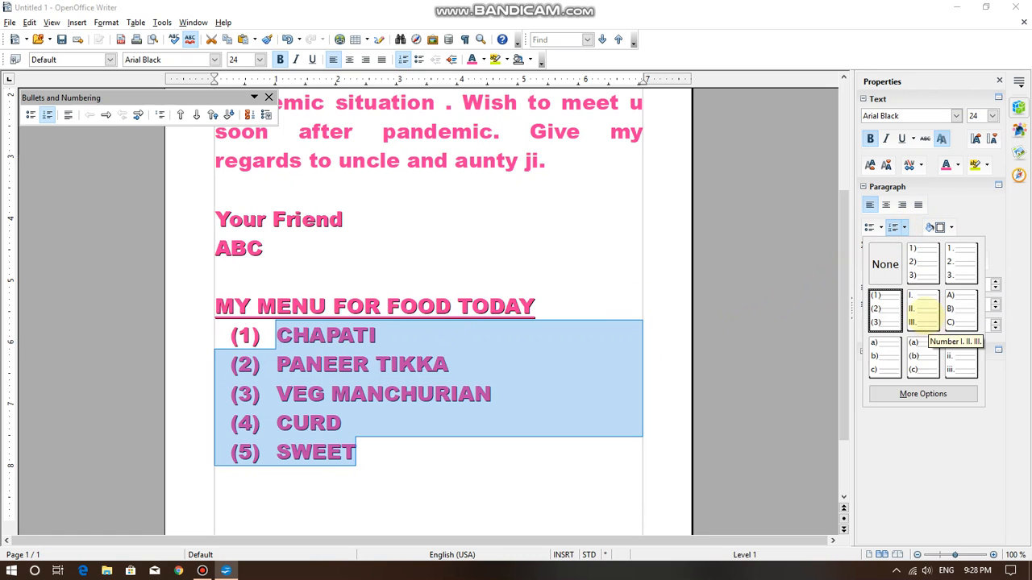
{"action": "left_click", "coordinate": [925, 317]}
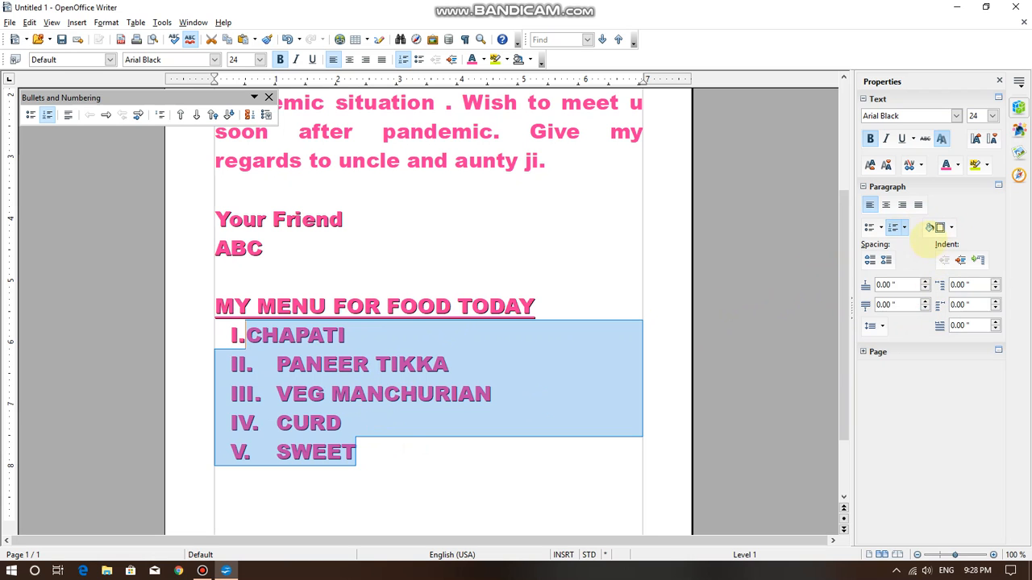
{"action": "left_click", "coordinate": [904, 227]}
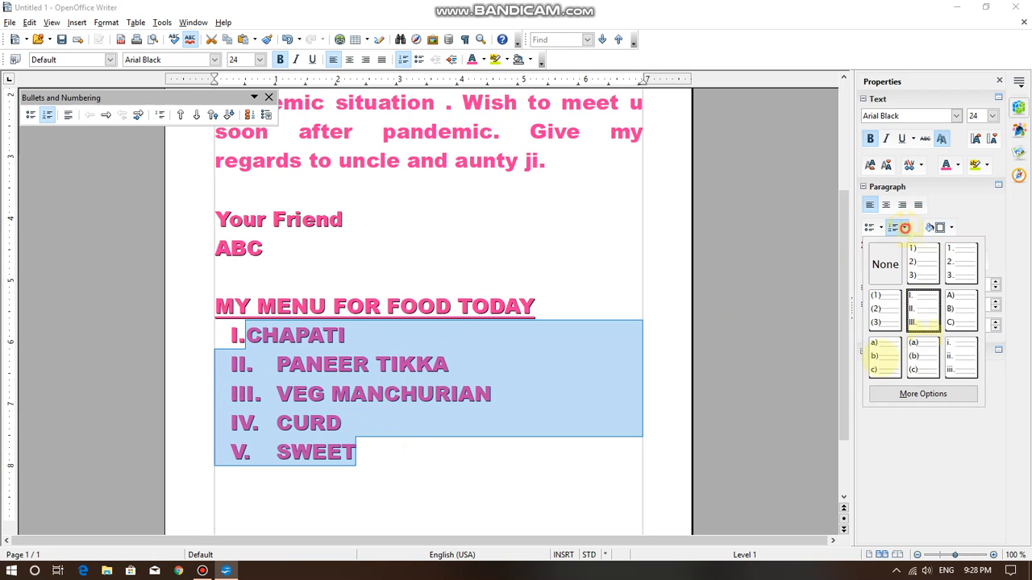
{"action": "left_click", "coordinate": [884, 356]}
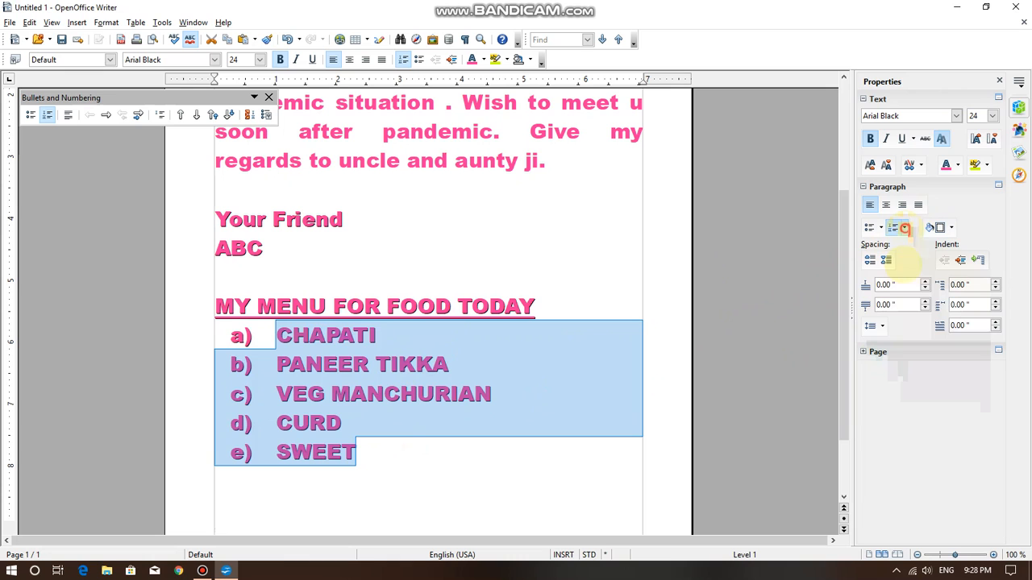
{"action": "left_click", "coordinate": [904, 228]}
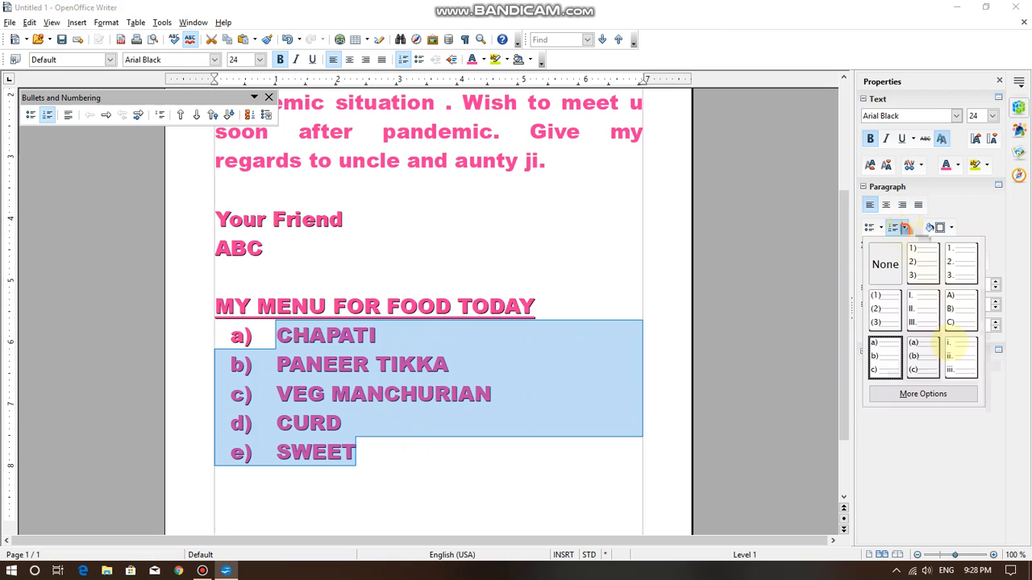
{"action": "left_click", "coordinate": [959, 355]}
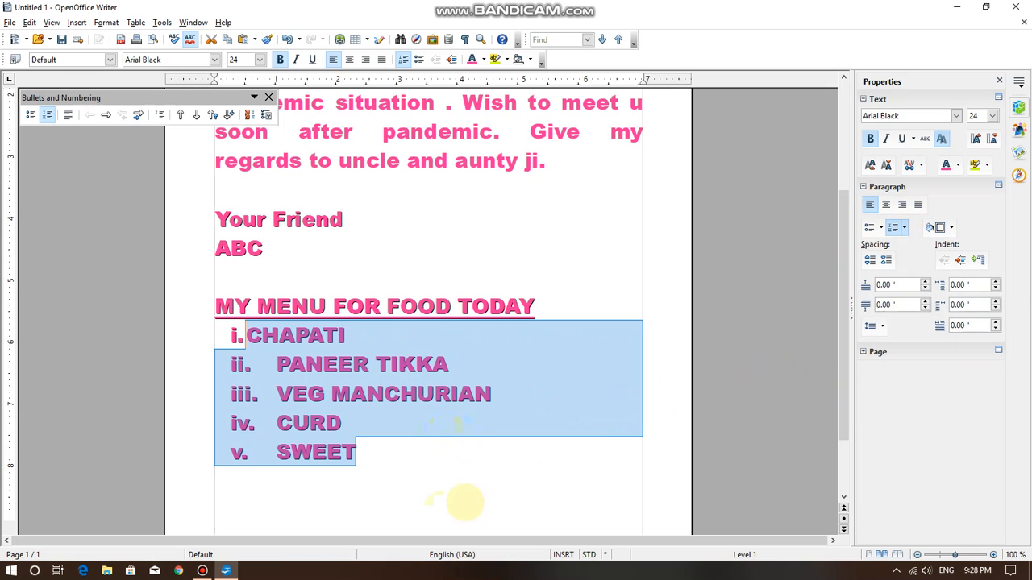
Reselect the food list and try solid large circular, solid diamond, green circle and red cube bullets on it.
{"action": "left_click", "coordinate": [387, 466]}
{"action": "left_click_drag", "start_coordinate": [387, 466], "coordinate": [234, 336]}
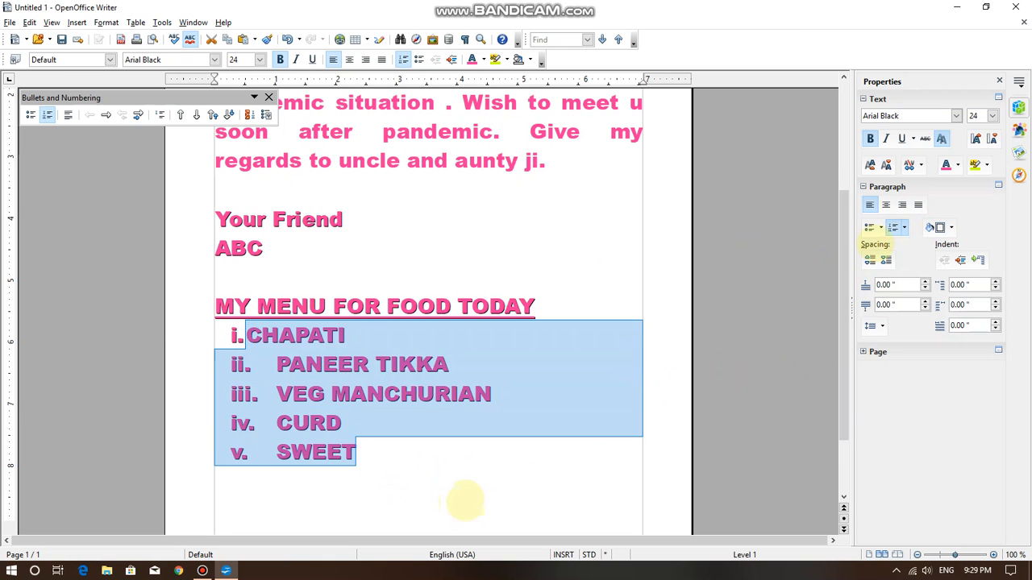
{"action": "left_click", "coordinate": [881, 227]}
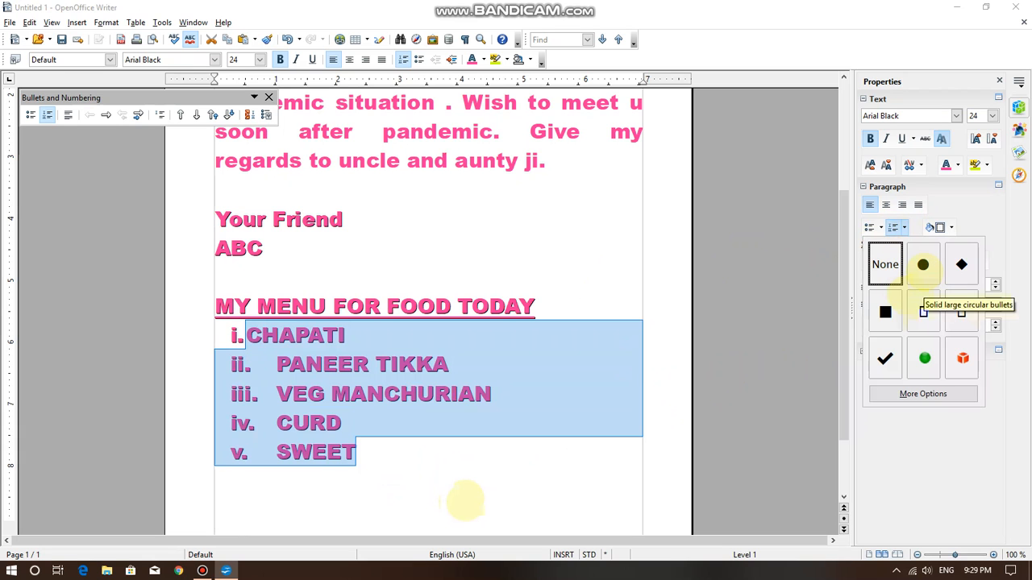
{"action": "left_click", "coordinate": [923, 266]}
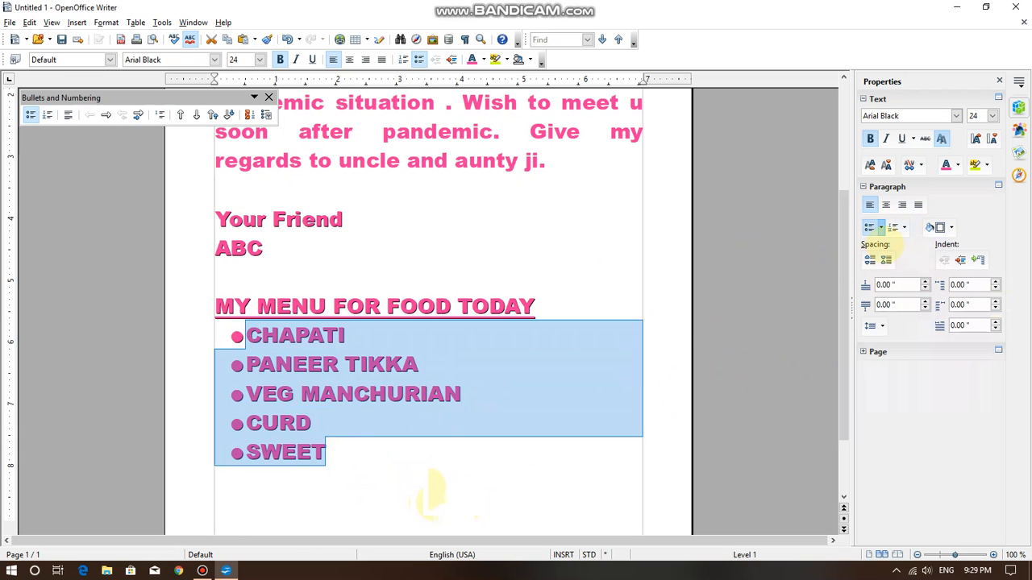
{"action": "left_click", "coordinate": [880, 229]}
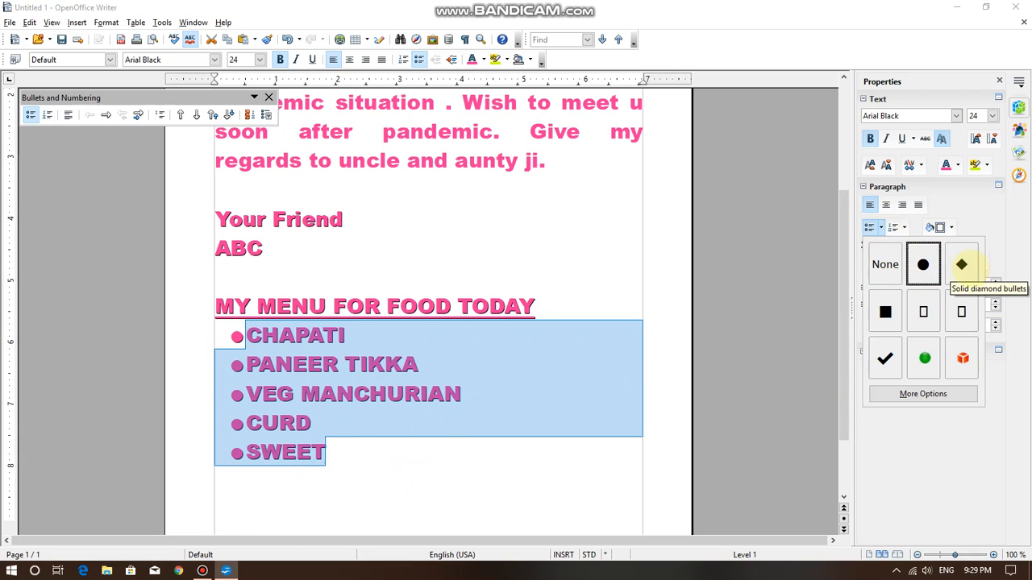
{"action": "left_click", "coordinate": [963, 265]}
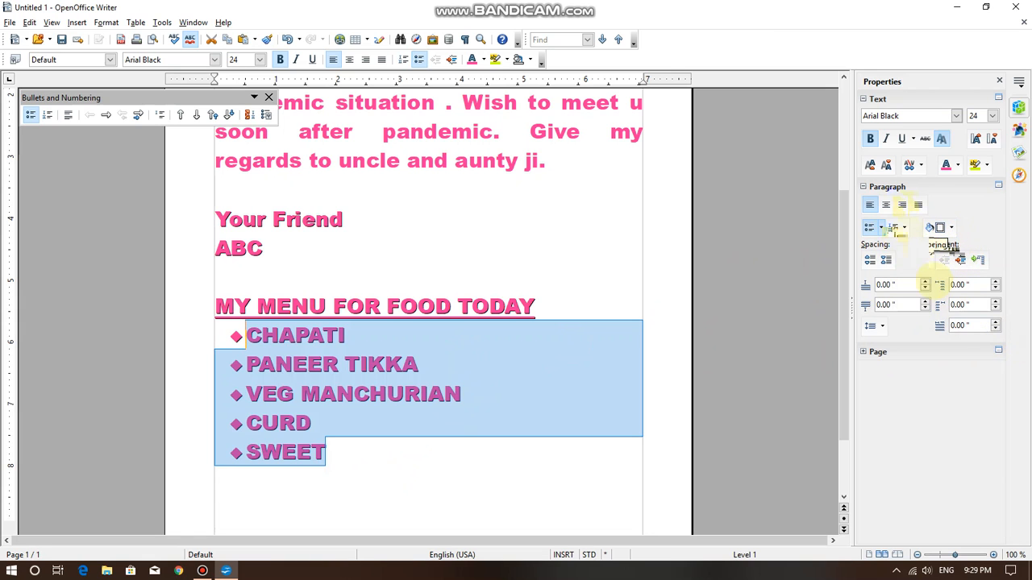
{"action": "left_click", "coordinate": [880, 227]}
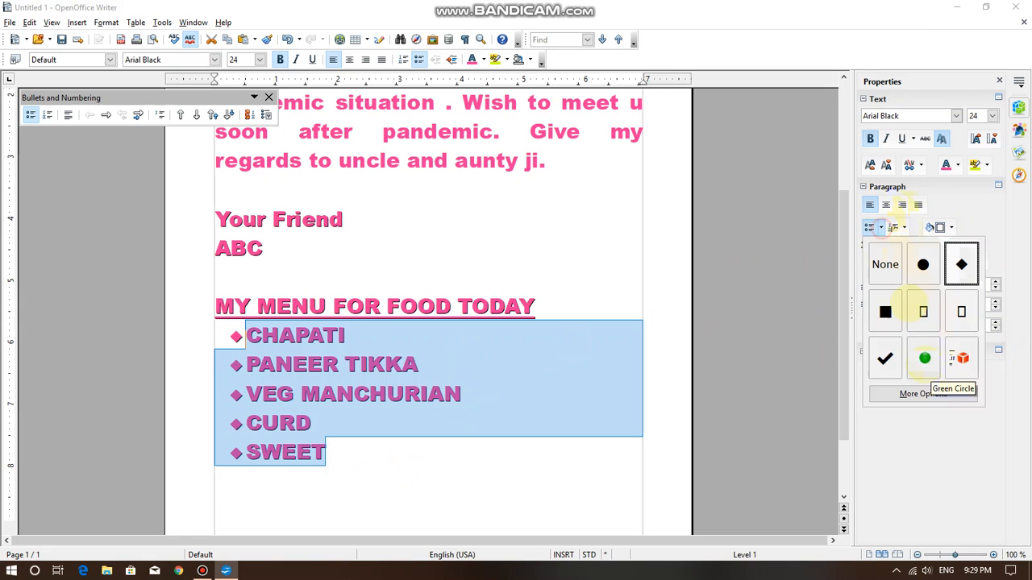
{"action": "left_click", "coordinate": [924, 358]}
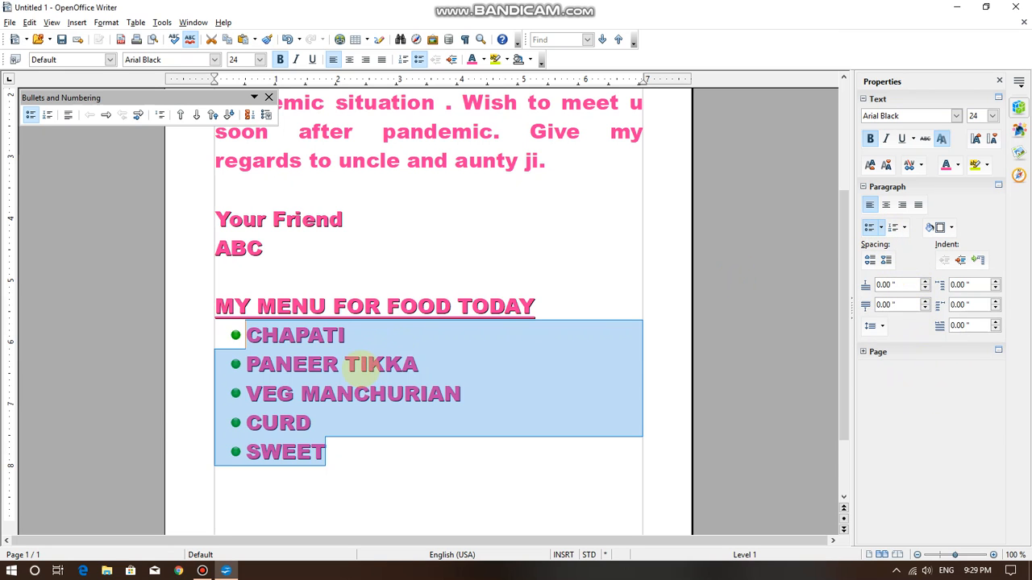
{"action": "left_click", "coordinate": [880, 227]}
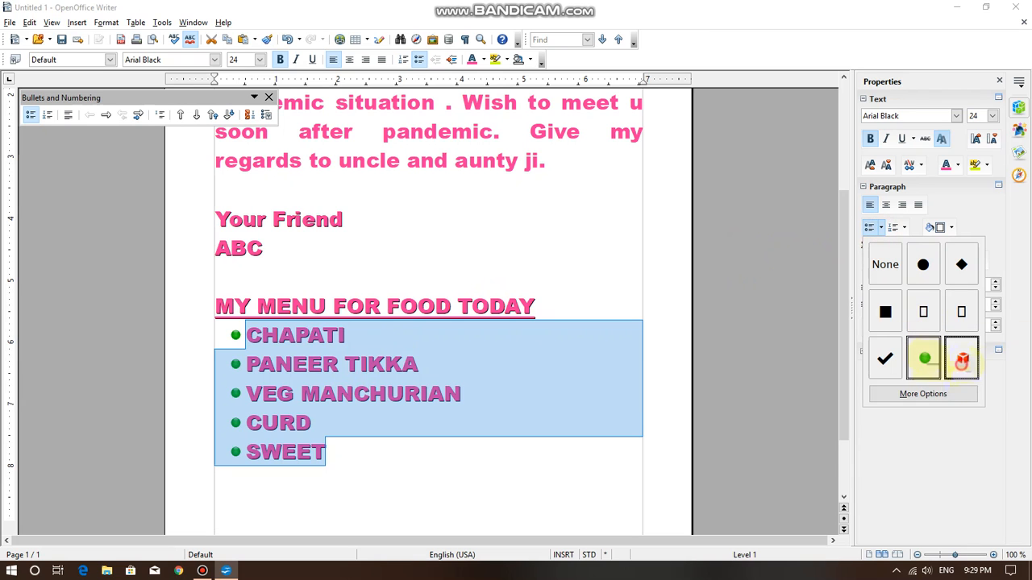
{"action": "left_click", "coordinate": [963, 359]}
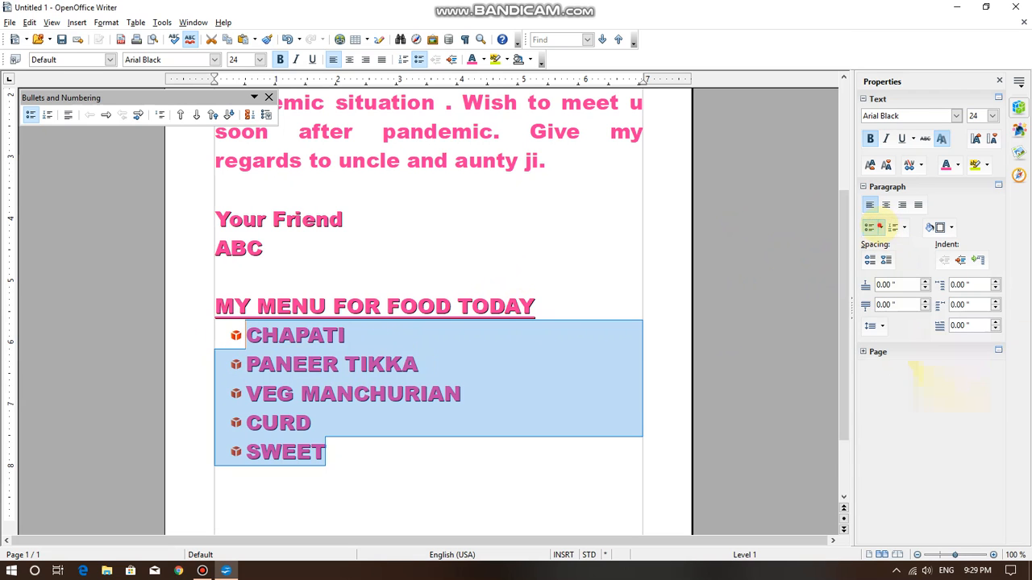
Give the food list check mark bullets, deselect it and return to the start of the letter.
{"action": "left_click", "coordinate": [880, 227]}
{"action": "left_click", "coordinate": [885, 358]}
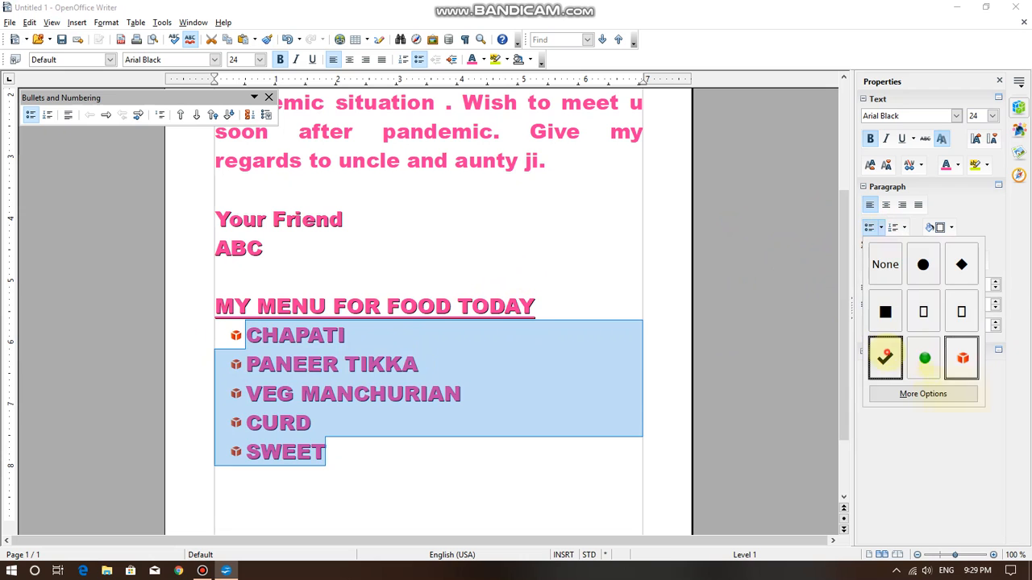
{"action": "left_click", "coordinate": [451, 433]}
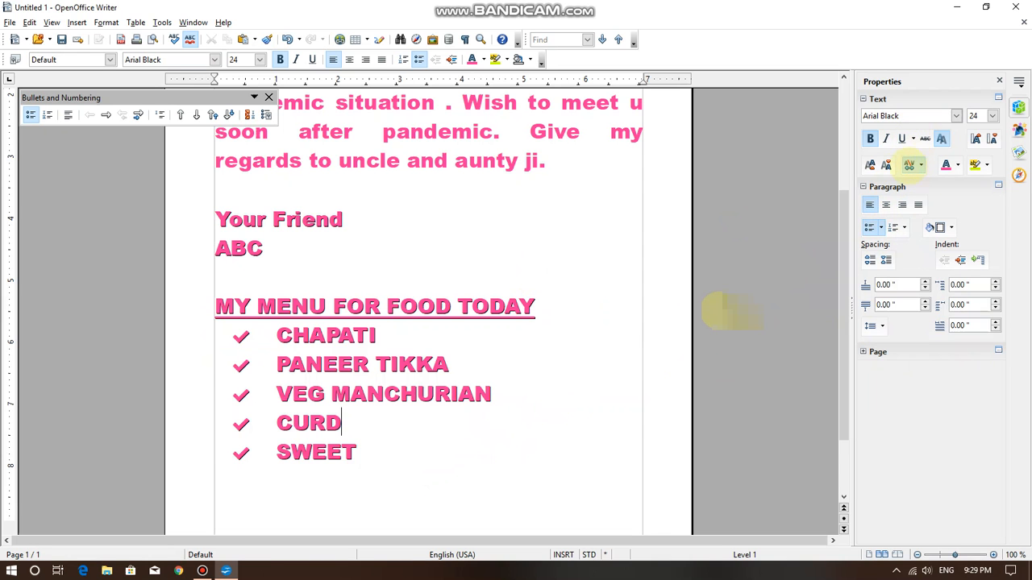
{"action": "scroll", "coordinate": [729, 310], "scroll_direction": "up", "scroll_amount": 4}
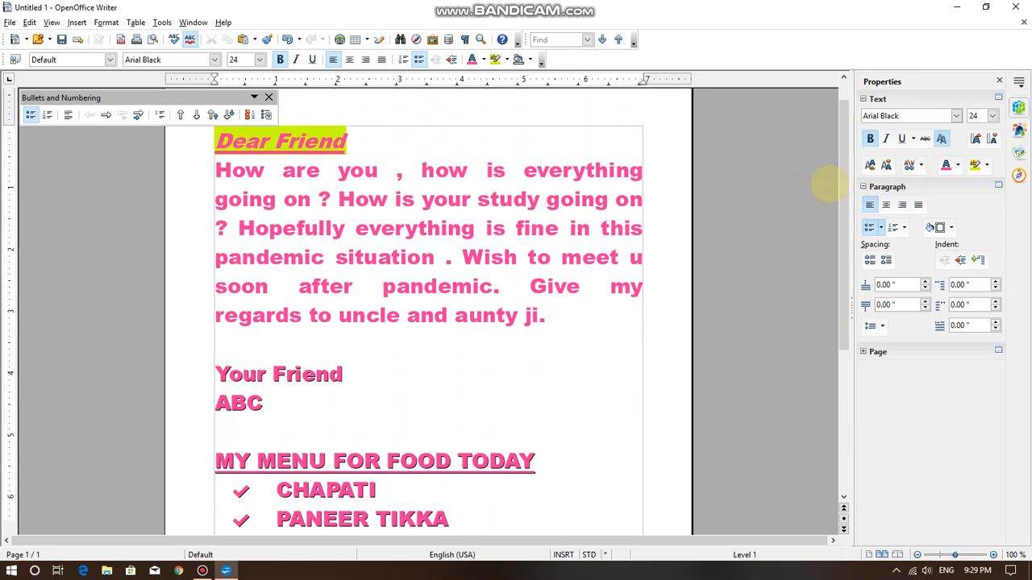
Select the letter from "Dear Friend" to "ABC" and change its font to Bodoni MT Black.
{"action": "scroll", "coordinate": [810, 202], "scroll_direction": "up", "scroll_amount": 1}
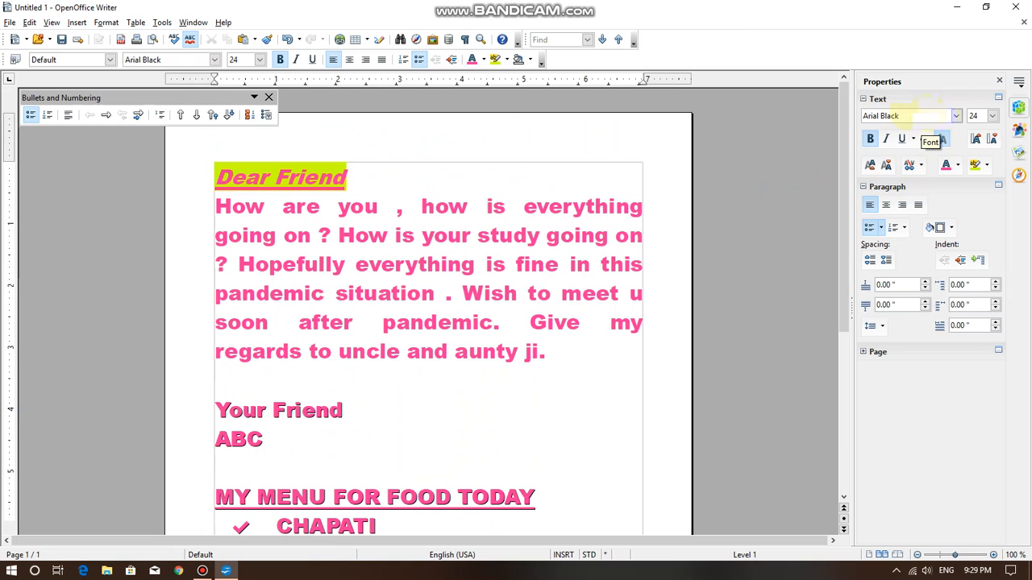
{"action": "left_click_drag", "start_coordinate": [931, 115], "coordinate": [815, 114]}
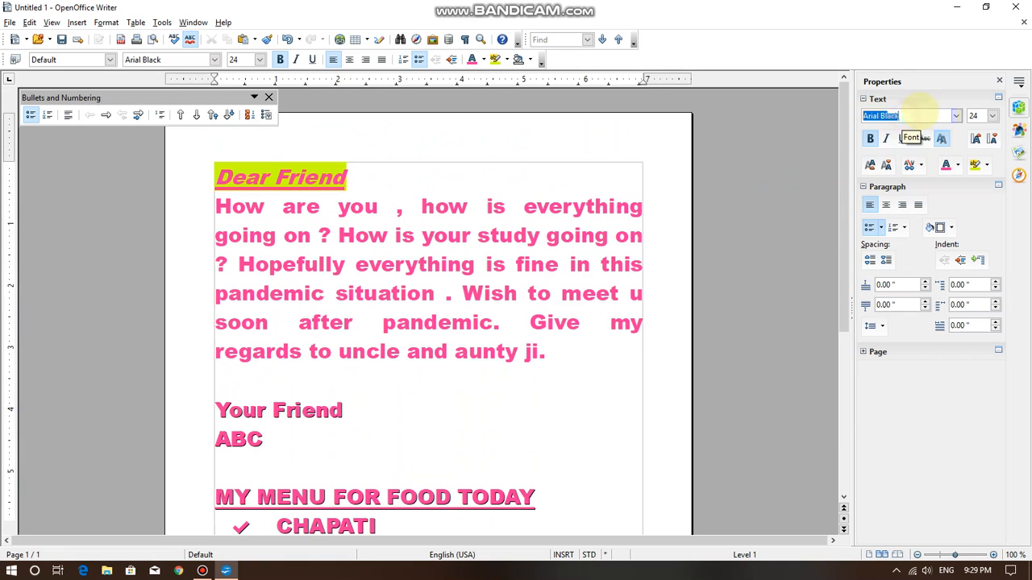
{"action": "left_click", "coordinate": [309, 442]}
{"action": "left_click_drag", "start_coordinate": [308, 442], "coordinate": [198, 175]}
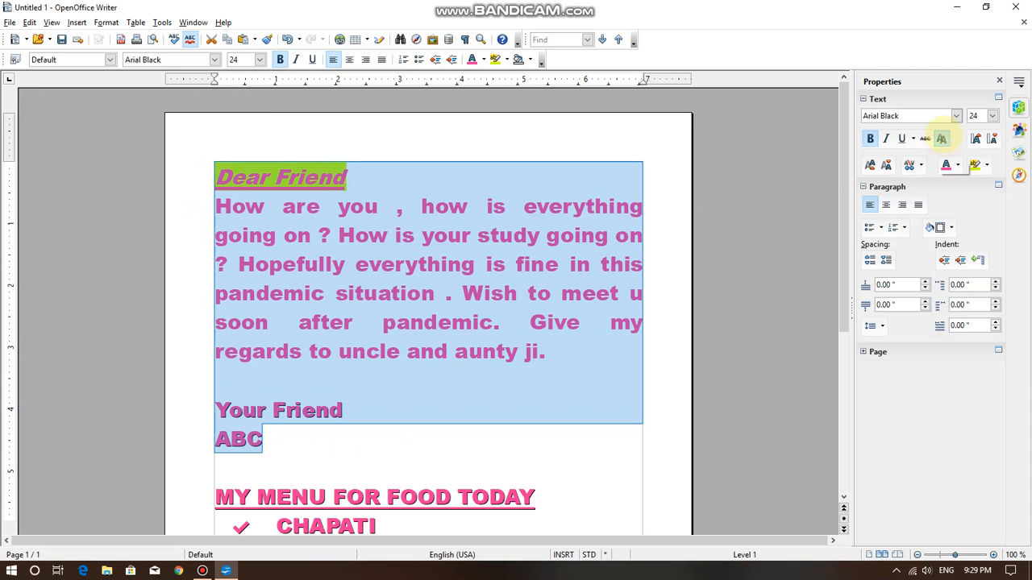
{"action": "left_click", "coordinate": [957, 115]}
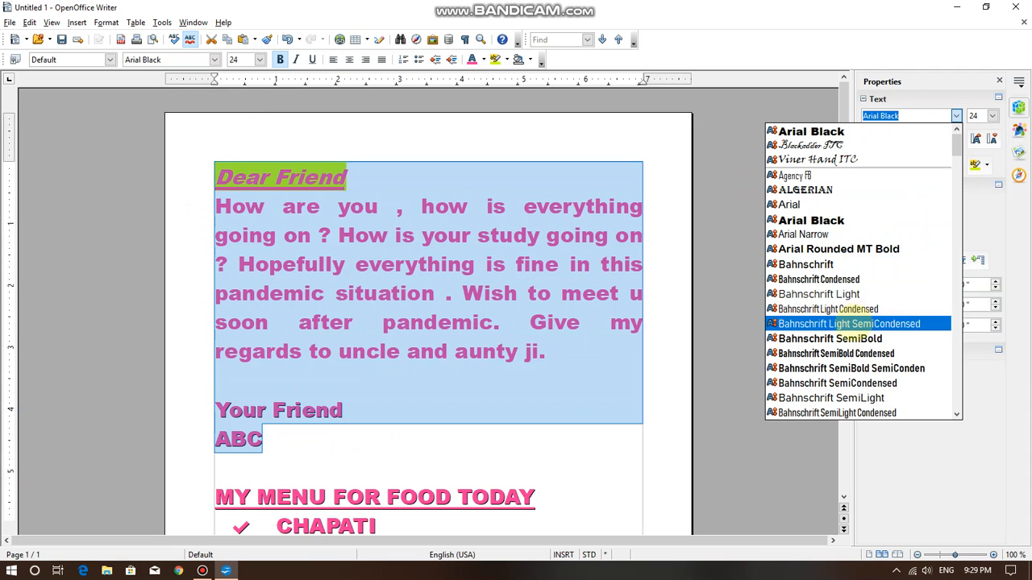
{"action": "scroll", "coordinate": [856, 321], "scroll_direction": "down", "scroll_amount": 4}
{"action": "left_click", "coordinate": [839, 383]}
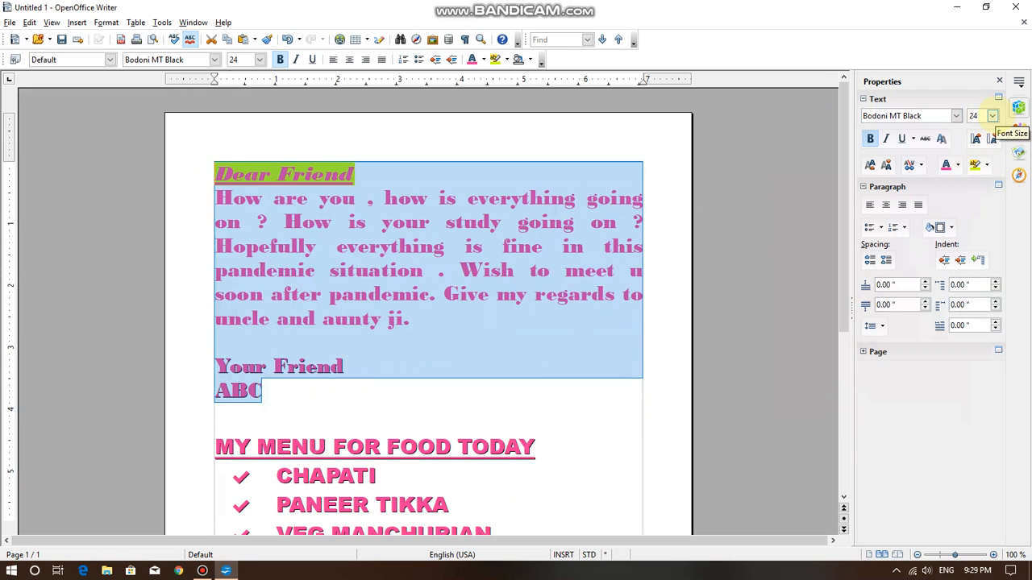
Try font sizes 18 and 32 on the selected letter text.
{"action": "left_click", "coordinate": [992, 116]}
{"action": "left_click", "coordinate": [973, 190]}
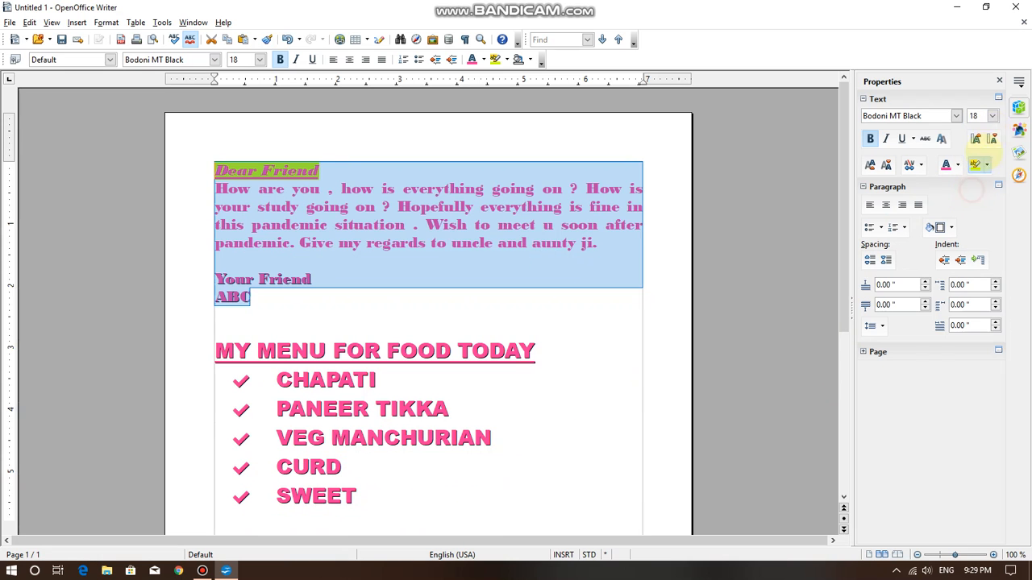
{"action": "left_click", "coordinate": [993, 116]}
{"action": "left_click", "coordinate": [973, 282]}
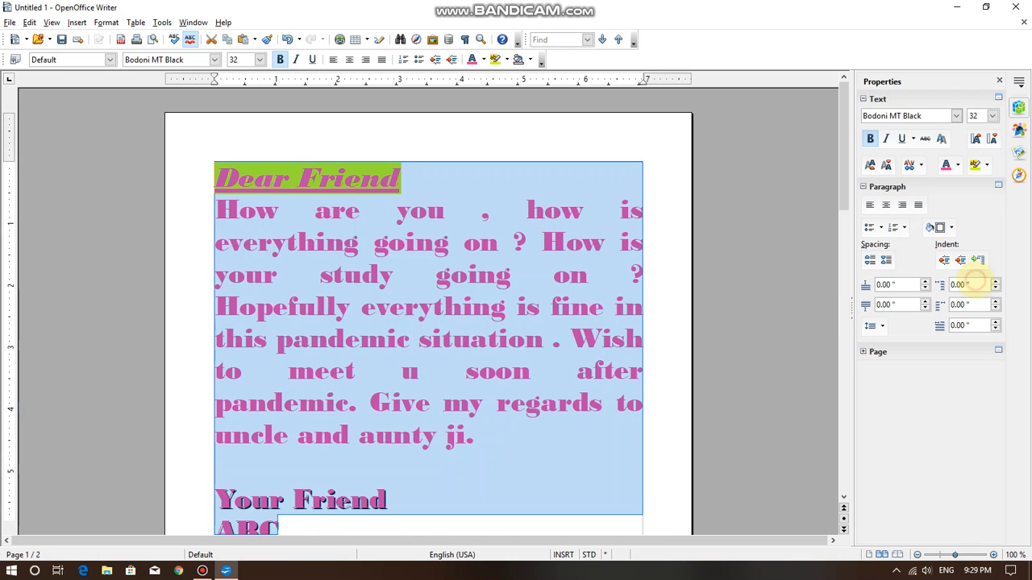
Set the selected letter text's font size to 26 and deselect it.
{"action": "left_click", "coordinate": [993, 117]}
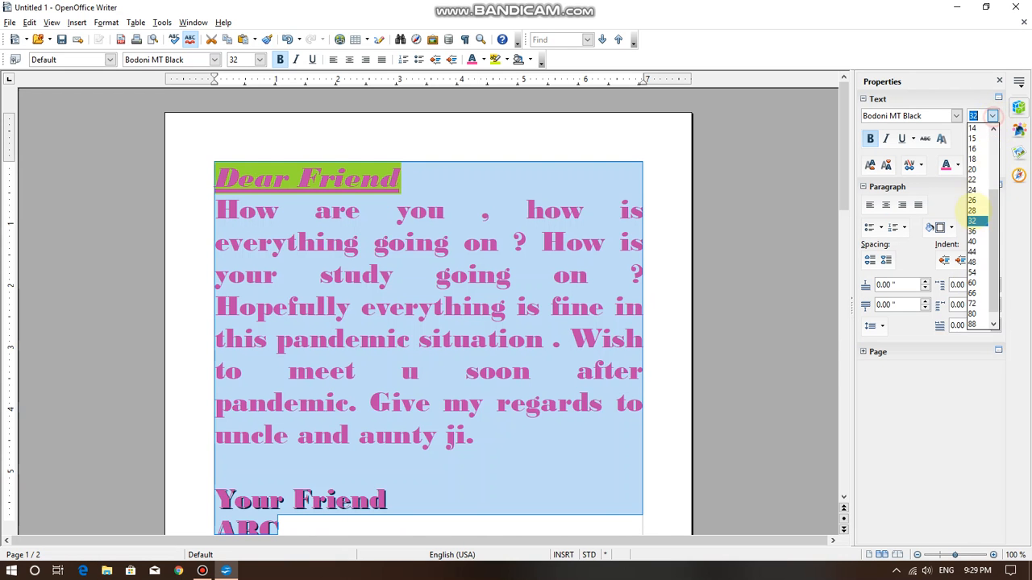
{"action": "left_click", "coordinate": [972, 200]}
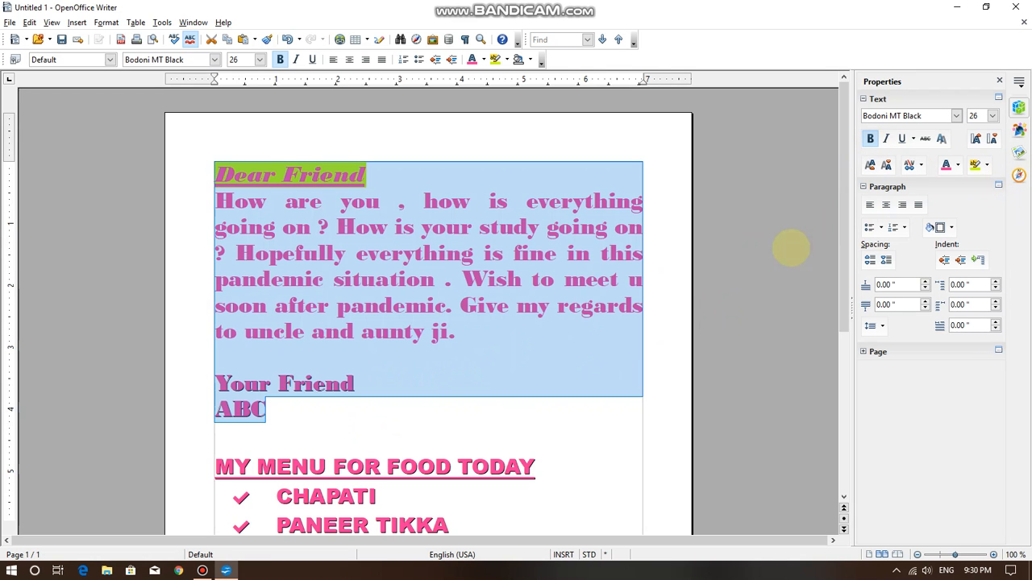
{"action": "left_click", "coordinate": [538, 311]}
{"action": "scroll", "coordinate": [557, 415], "scroll_direction": "down", "scroll_amount": 1}
{"action": "scroll", "coordinate": [773, 252], "scroll_direction": "up", "scroll_amount": 1}
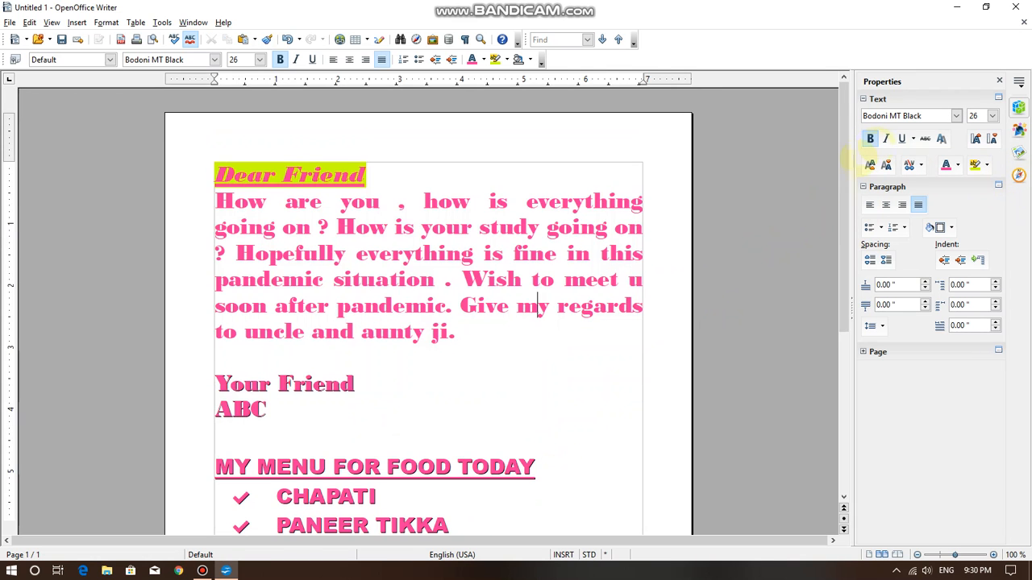
Remove the bold from the letter from "Dear Friend" to "ABC", change its font to Bell MT and deselect it.
{"action": "left_click_drag", "start_coordinate": [299, 417], "coordinate": [212, 173]}
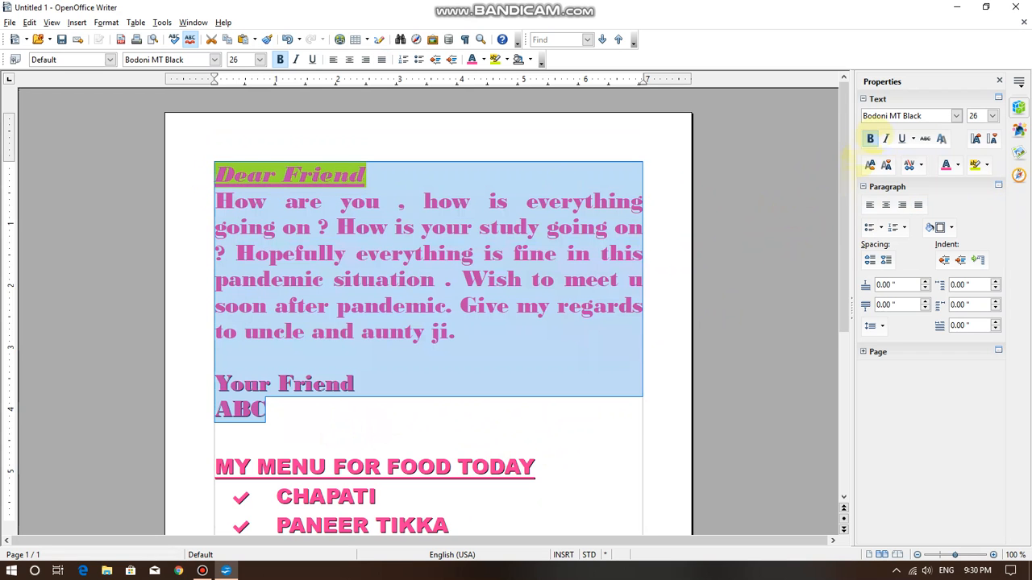
{"action": "left_click", "coordinate": [870, 139]}
{"action": "left_click", "coordinate": [885, 138]}
{"action": "left_click", "coordinate": [955, 115]}
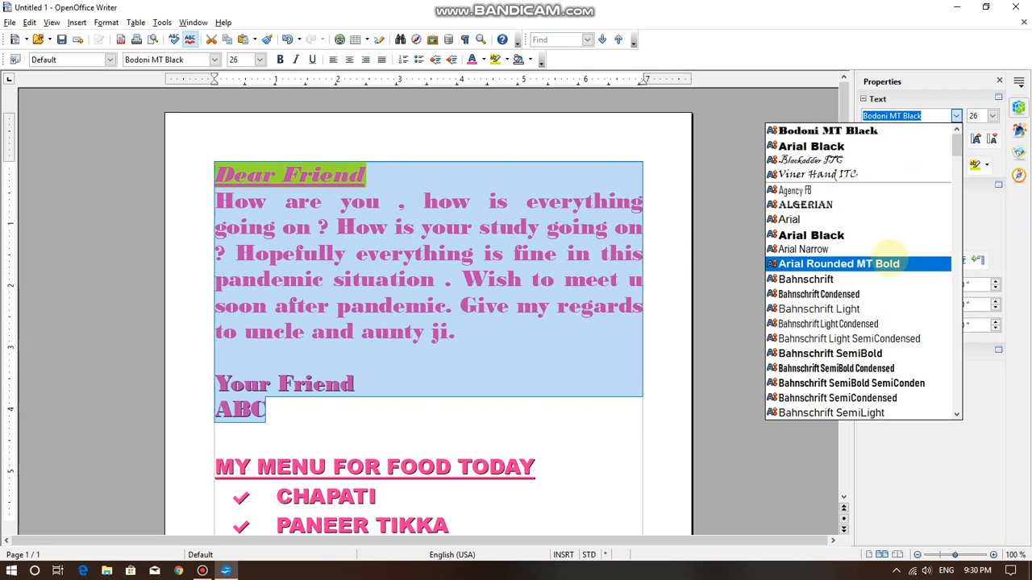
{"action": "scroll", "coordinate": [854, 294], "scroll_direction": "down", "scroll_amount": 2}
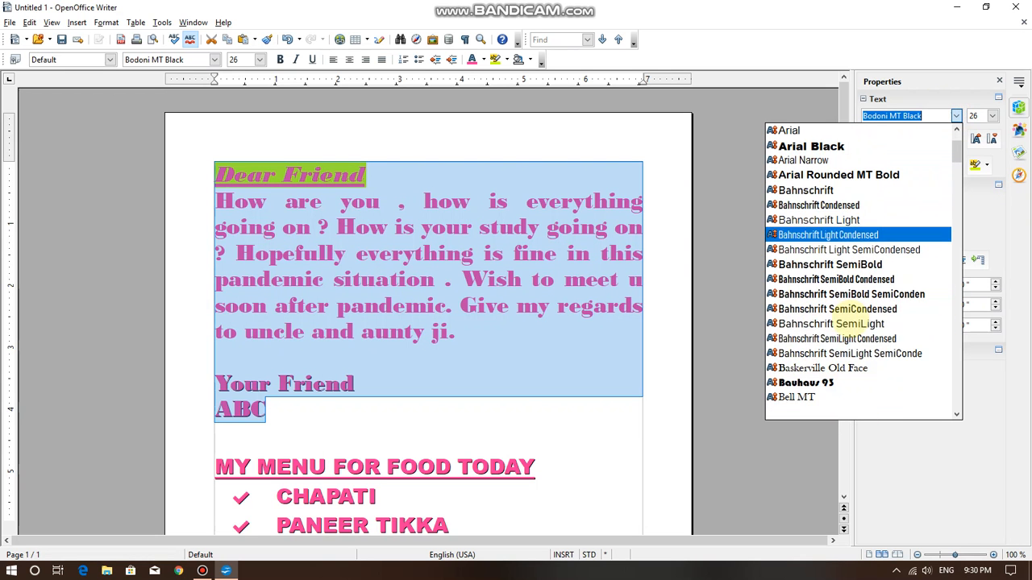
{"action": "left_click", "coordinate": [797, 397]}
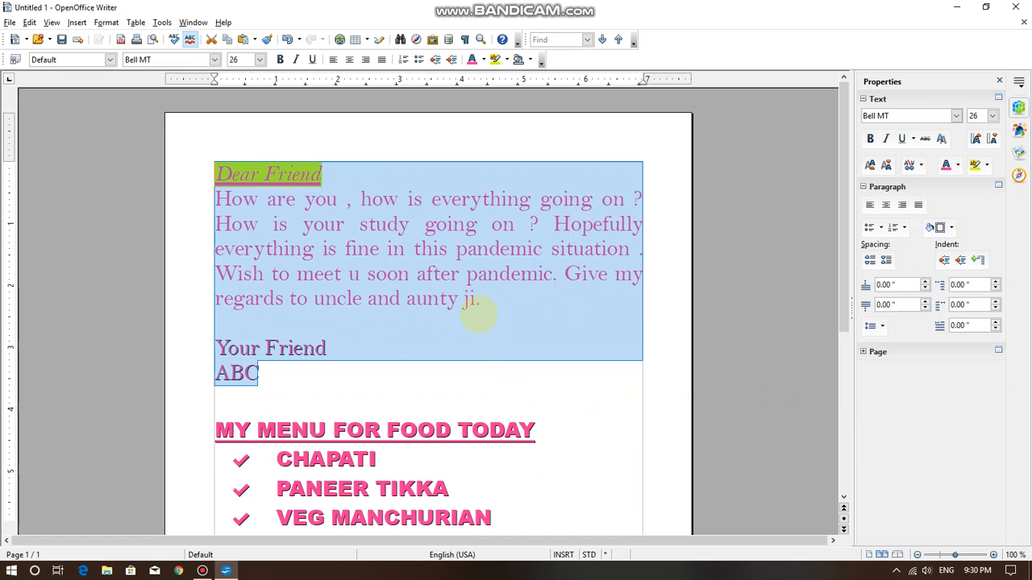
{"action": "left_click", "coordinate": [441, 367]}
{"action": "left_click_drag", "start_coordinate": [487, 302], "coordinate": [266, 249]}
{"action": "left_click", "coordinate": [314, 275]}
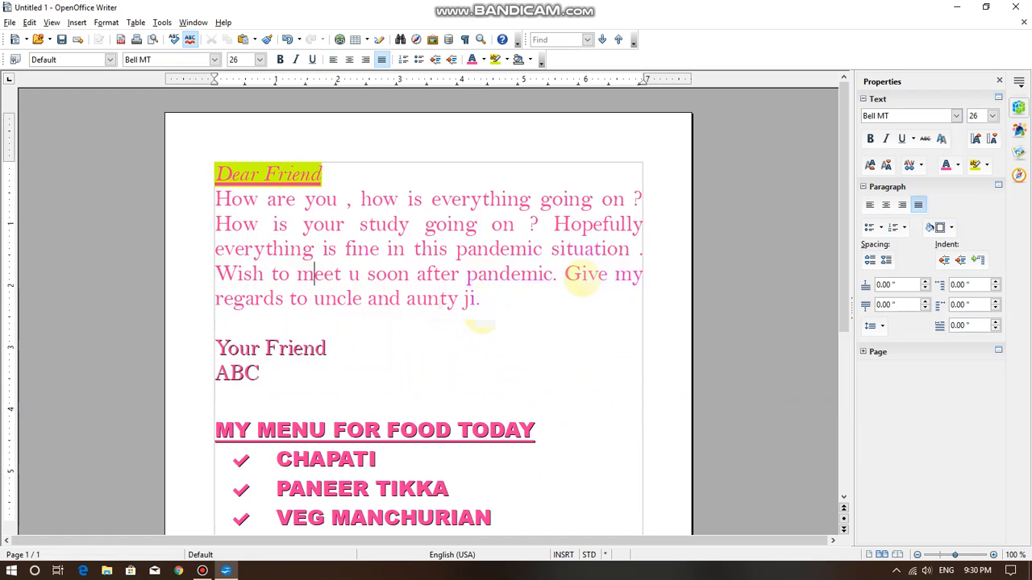
Try bold on the letter's body paragraph and remove it again.
{"action": "left_click_drag", "start_coordinate": [486, 302], "coordinate": [215, 200]}
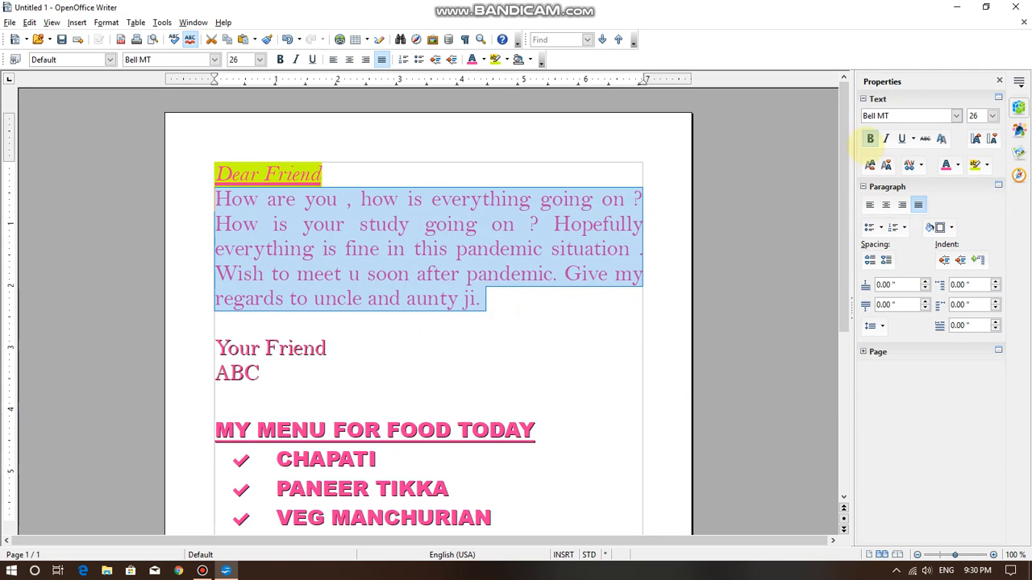
{"action": "left_click", "coordinate": [870, 140]}
{"action": "left_click", "coordinate": [562, 313]}
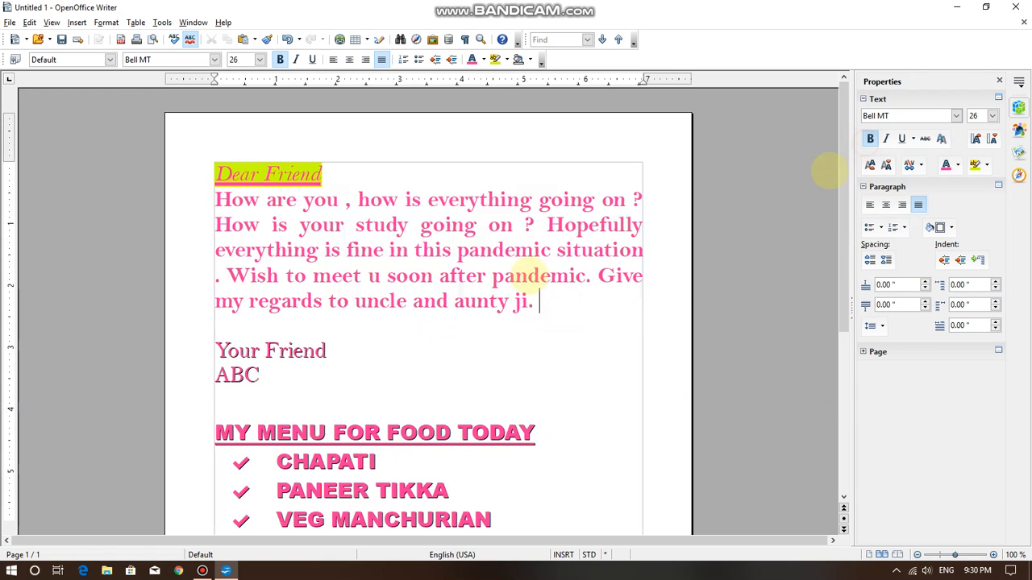
{"action": "left_click_drag", "start_coordinate": [538, 302], "coordinate": [211, 199]}
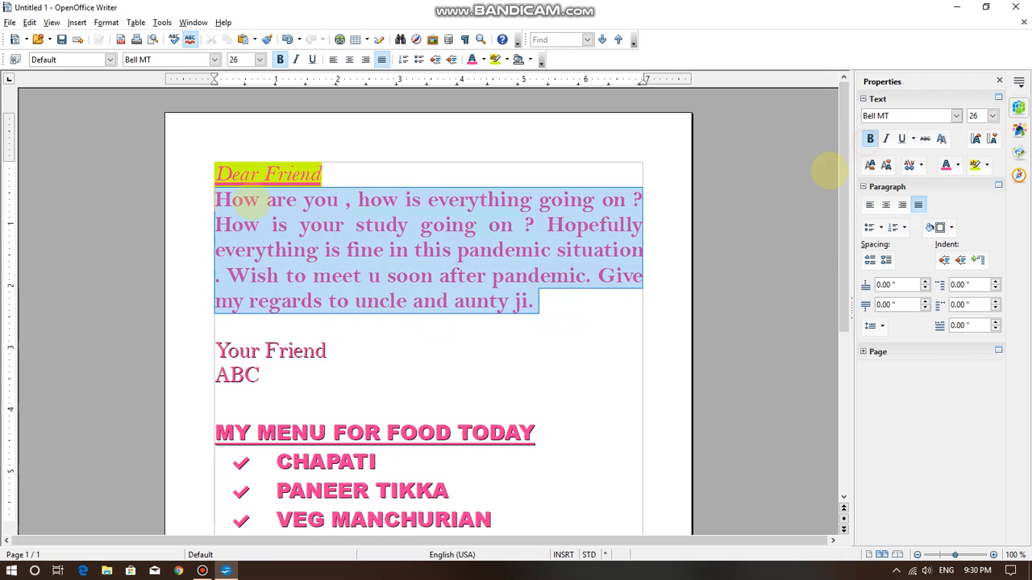
{"action": "left_click", "coordinate": [870, 140]}
{"action": "left_click", "coordinate": [534, 347]}
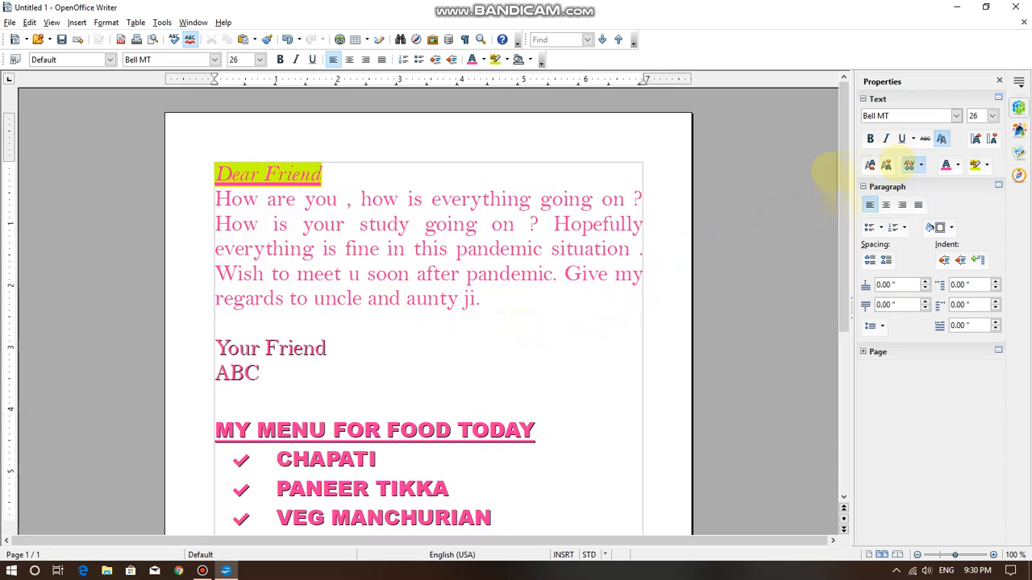
Italicise and underline "aunty ji." at the end of the body paragraph.
{"action": "left_click_drag", "start_coordinate": [500, 297], "coordinate": [401, 300]}
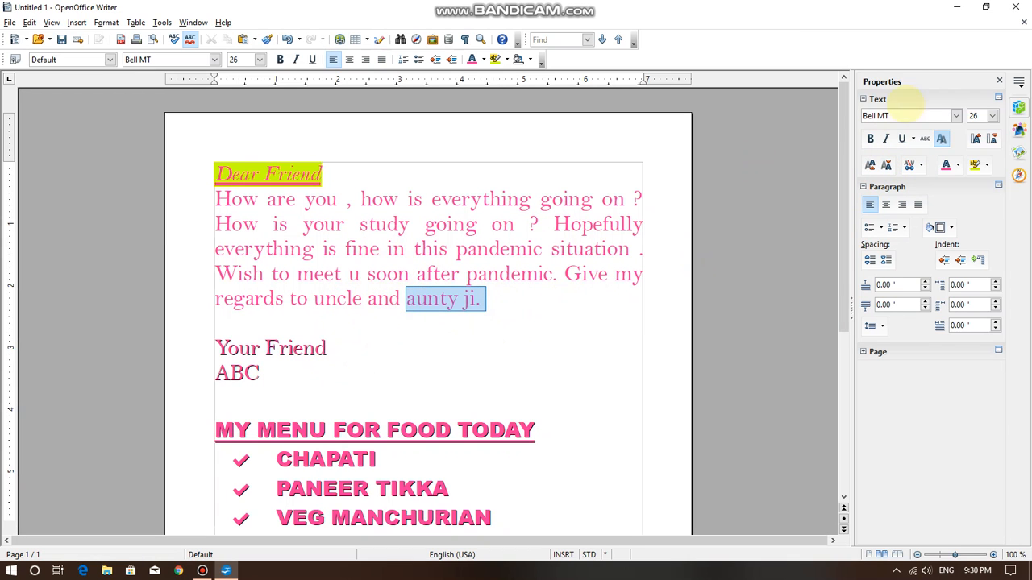
{"action": "left_click", "coordinate": [886, 139]}
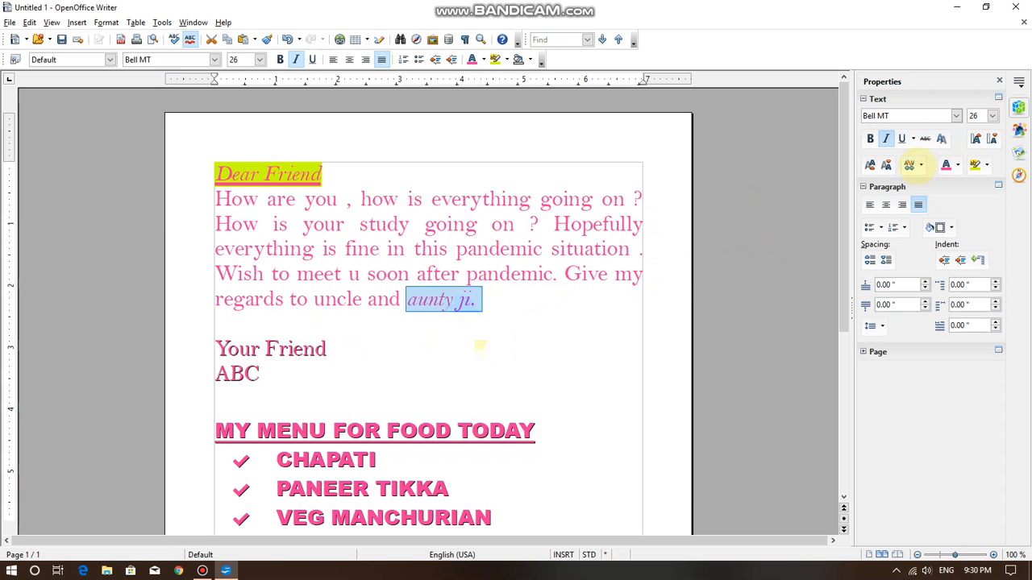
{"action": "left_click", "coordinate": [902, 139]}
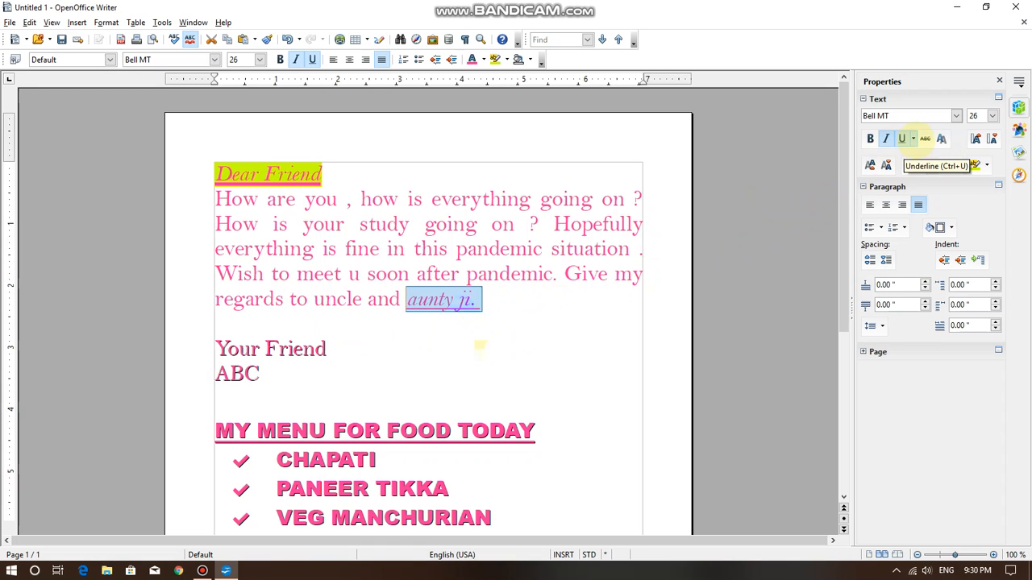
Try a thick dotted underline on "aunty ji.", replace it with a thick solid underline and deselect the words.
{"action": "left_click", "coordinate": [913, 138]}
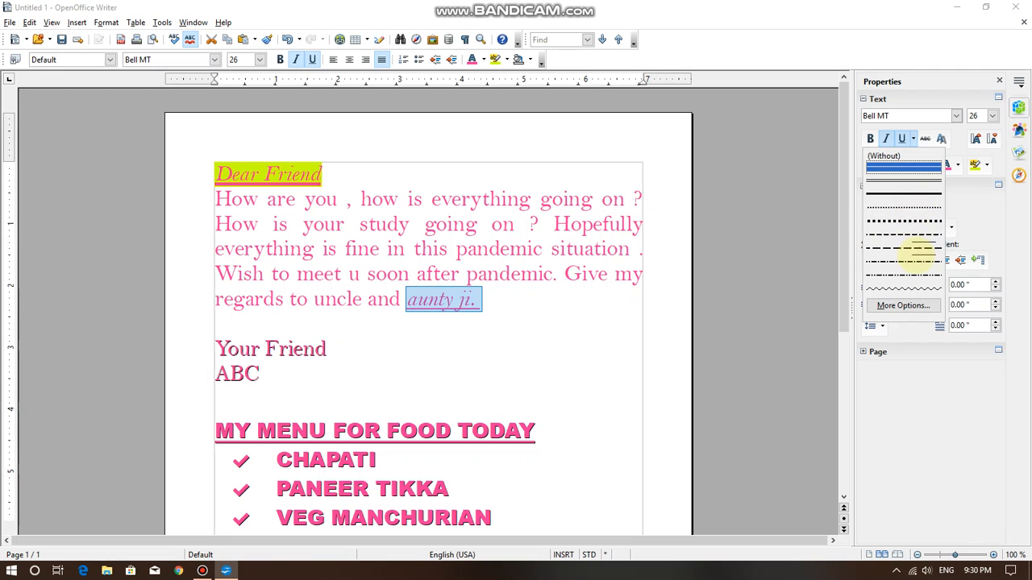
{"action": "left_click", "coordinate": [918, 222]}
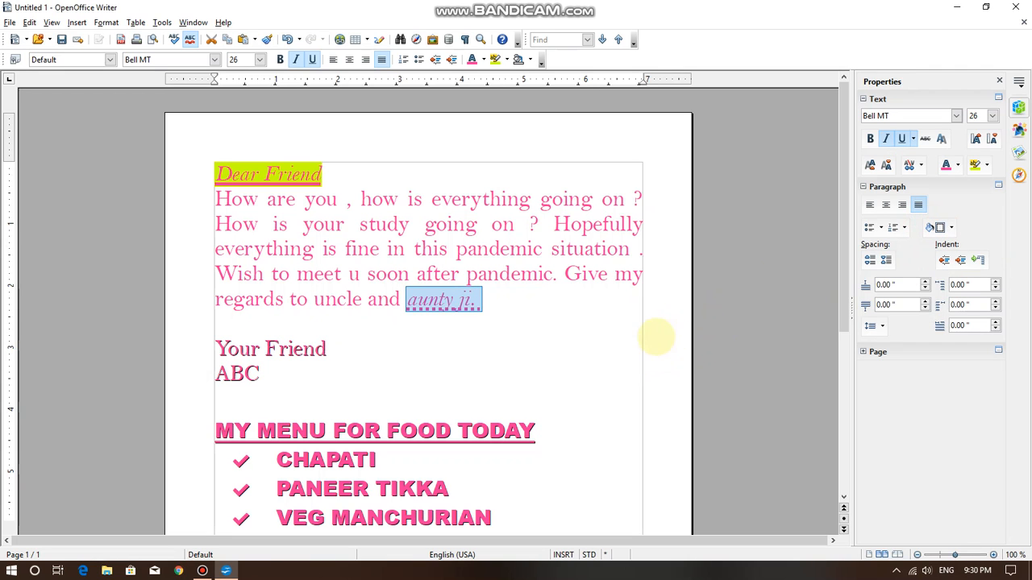
{"action": "left_click", "coordinate": [913, 139]}
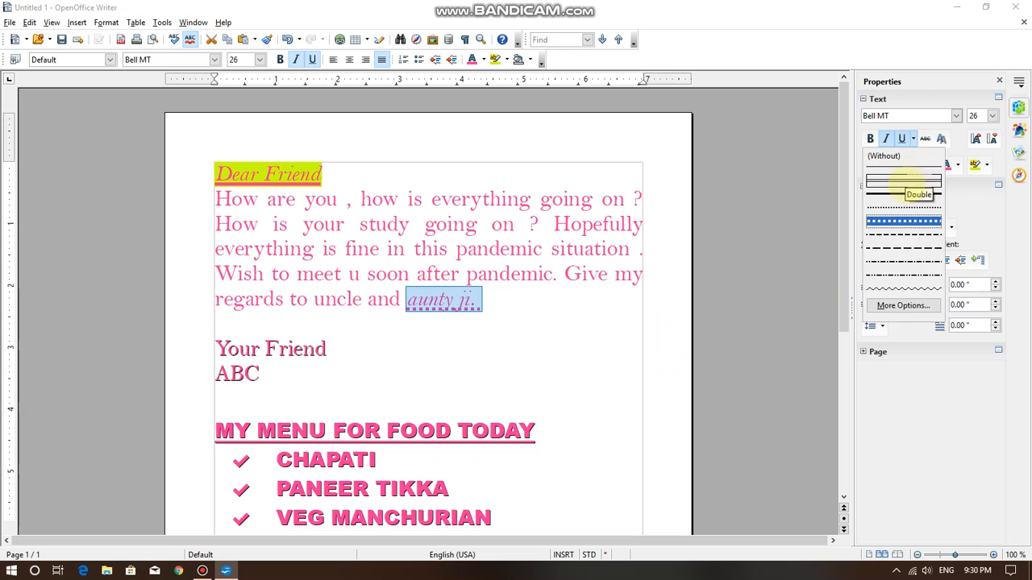
{"action": "left_click", "coordinate": [918, 206]}
{"action": "left_click", "coordinate": [601, 336]}
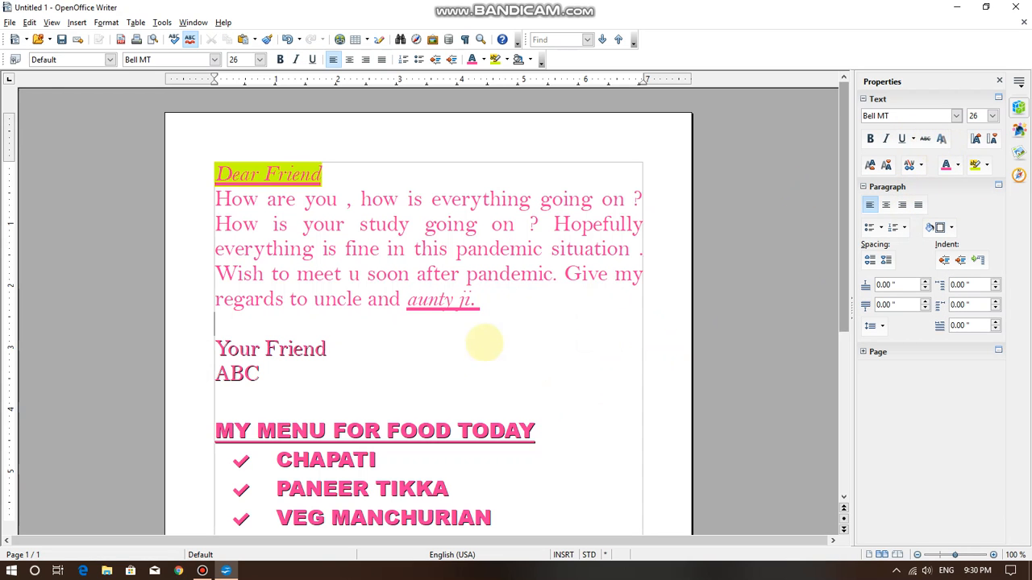
Try strikethrough on the word "pandemic" before "situation", remove it and give the word a shadow instead.
{"action": "left_click_drag", "start_coordinate": [542, 250], "coordinate": [455, 250]}
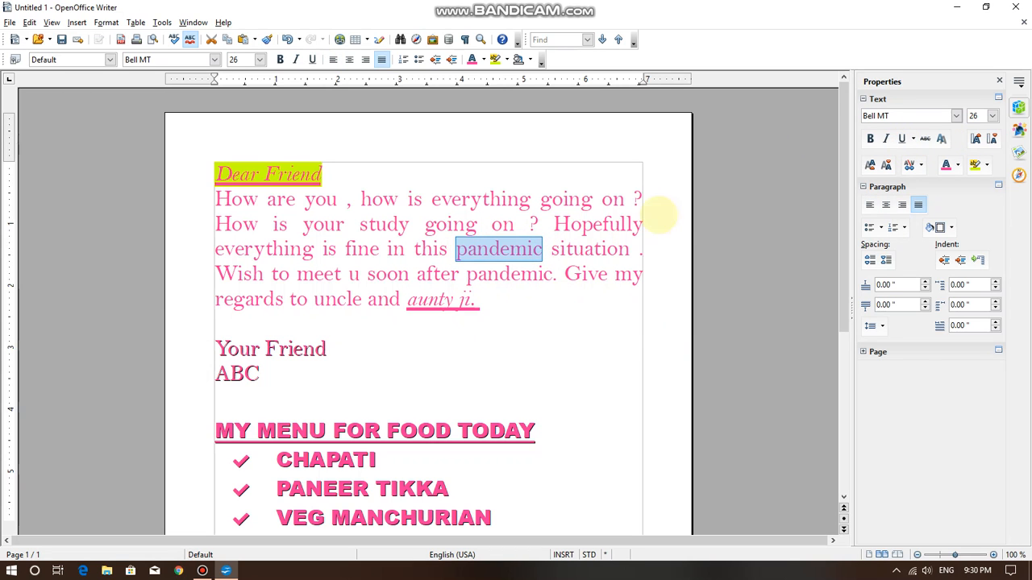
{"action": "left_click", "coordinate": [924, 139]}
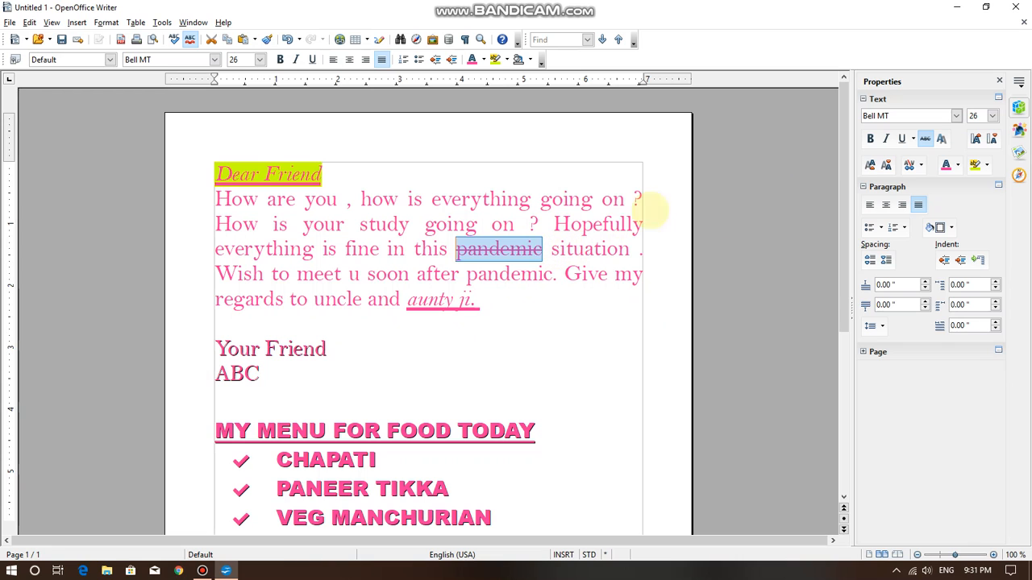
{"action": "left_click", "coordinate": [924, 139]}
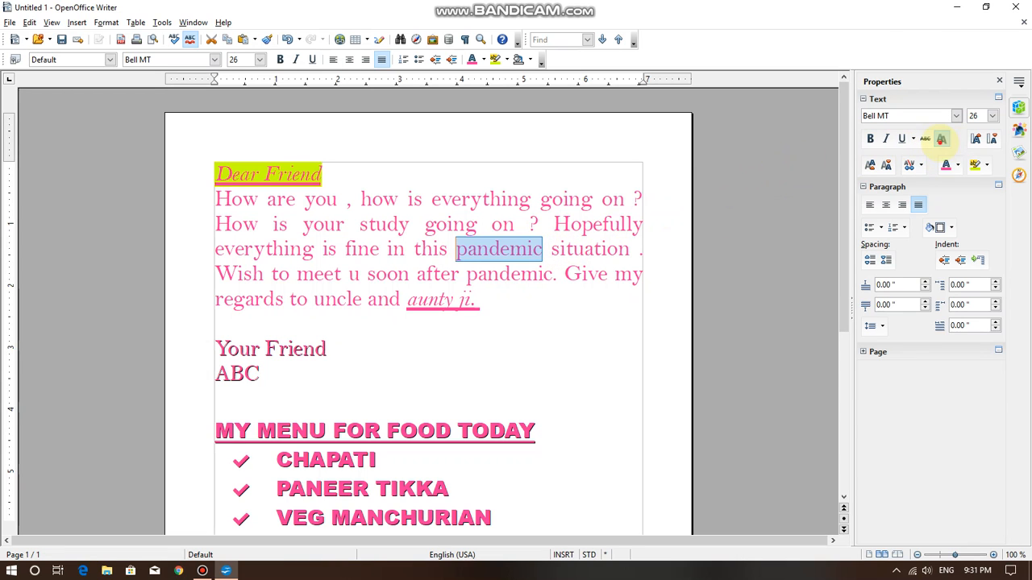
{"action": "left_click", "coordinate": [941, 139]}
{"action": "left_click", "coordinate": [506, 327]}
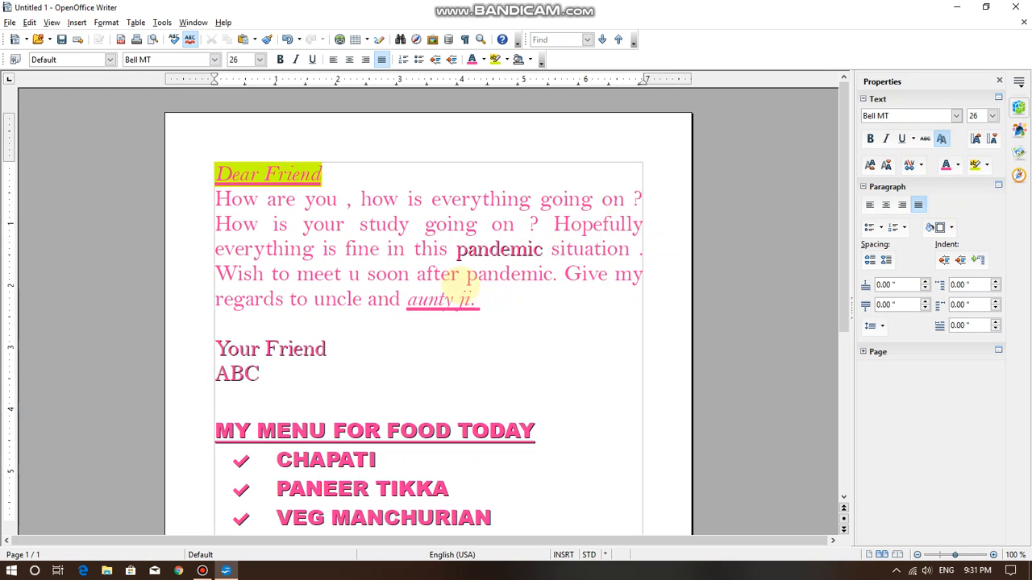
Select the letter from "Dear Friend" to "ABC", enlarge its font to size 32 and shrink it back to 26.
{"action": "left_click_drag", "start_coordinate": [483, 301], "coordinate": [281, 271]}
{"action": "left_click_drag", "start_coordinate": [299, 372], "coordinate": [215, 172]}
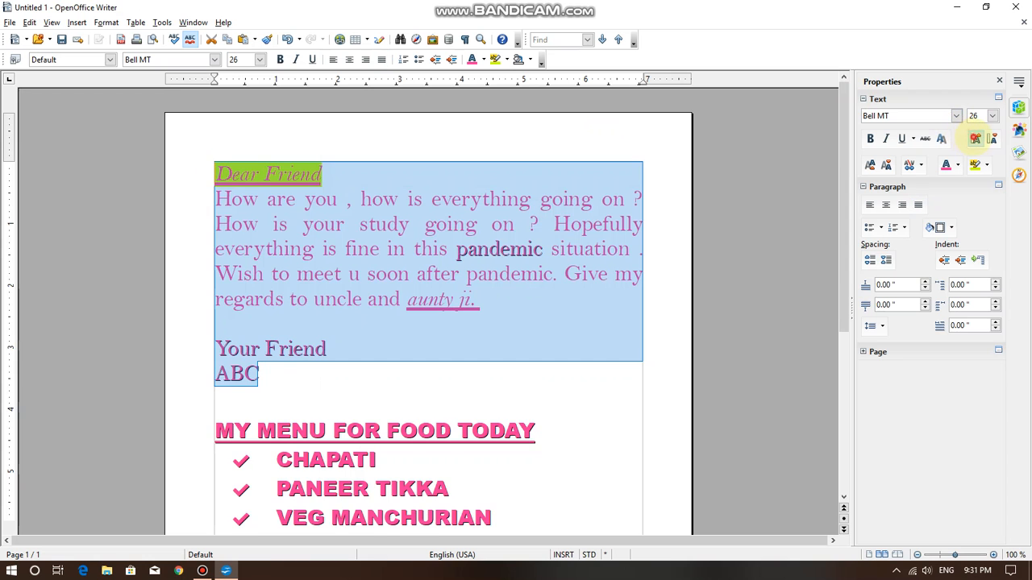
{"action": "left_click", "coordinate": [975, 139]}
{"action": "left_click", "coordinate": [975, 139]}
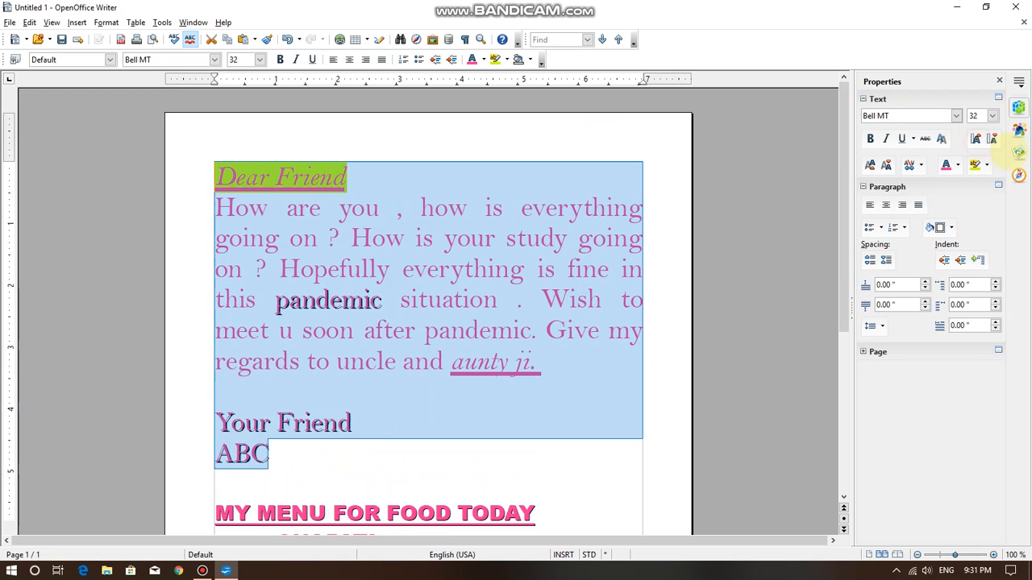
{"action": "left_click", "coordinate": [993, 138]}
{"action": "left_click", "coordinate": [993, 139]}
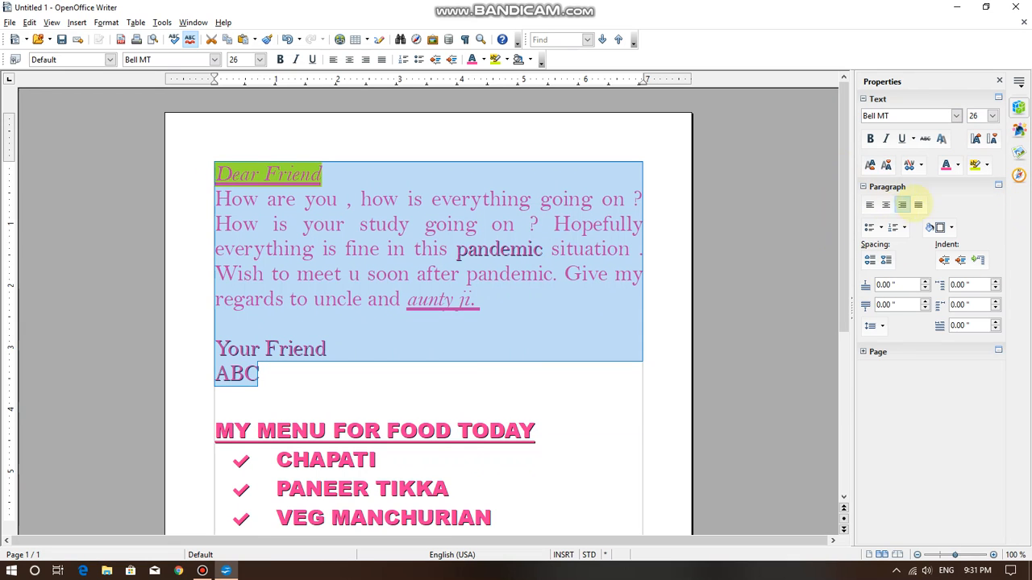
Set the font color of the selected letter text to Red.
{"action": "left_click", "coordinate": [958, 166]}
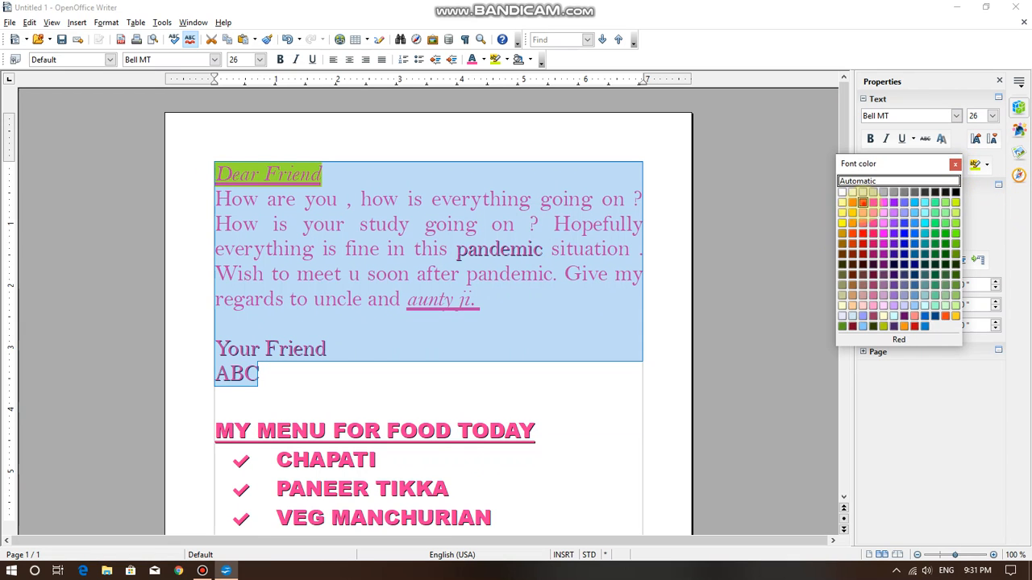
{"action": "left_click", "coordinate": [862, 203]}
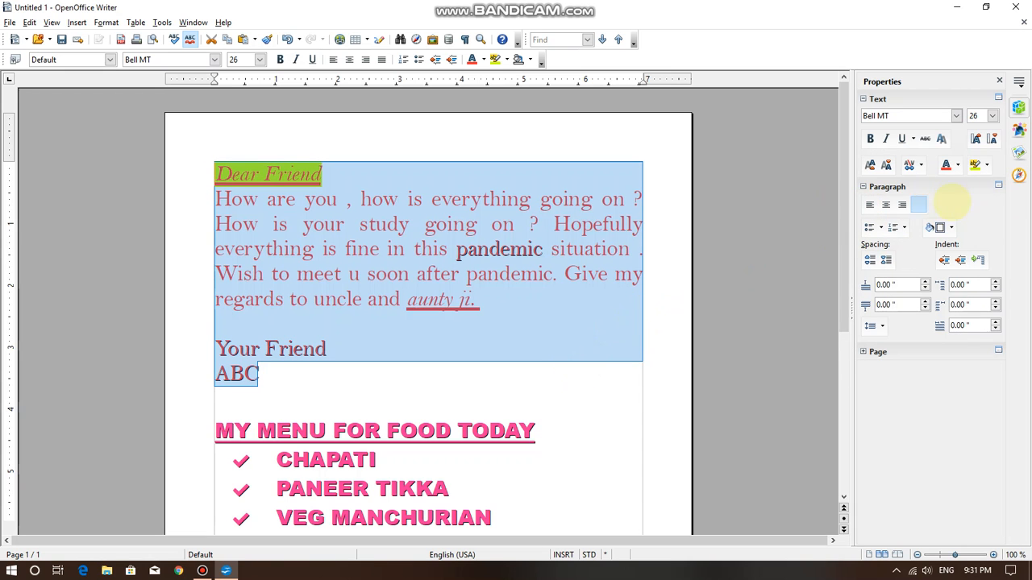
Try an orange font color on the selected letter text, replace it with green and deselect the letter.
{"action": "left_click", "coordinate": [958, 165]}
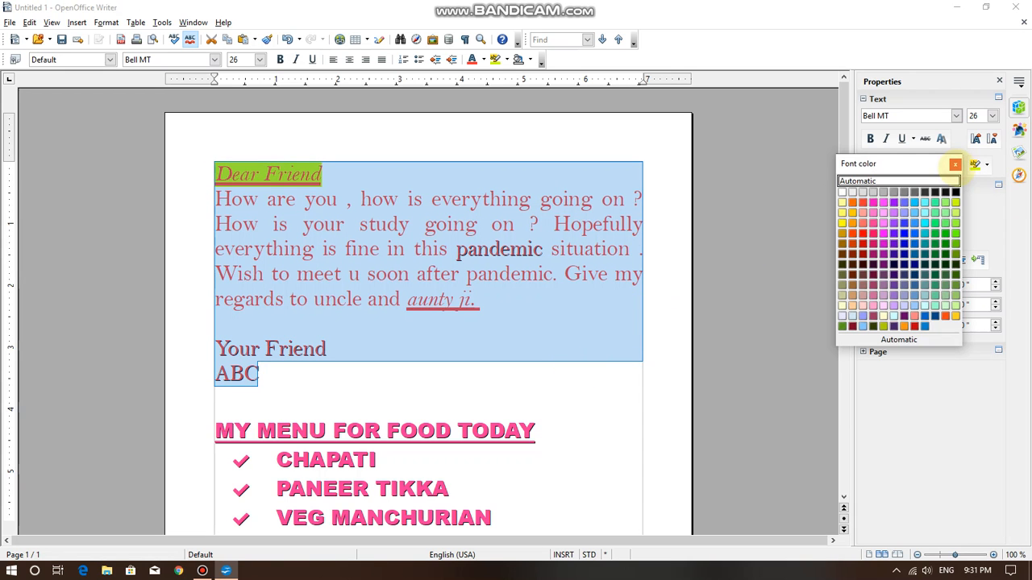
{"action": "left_click", "coordinate": [852, 203]}
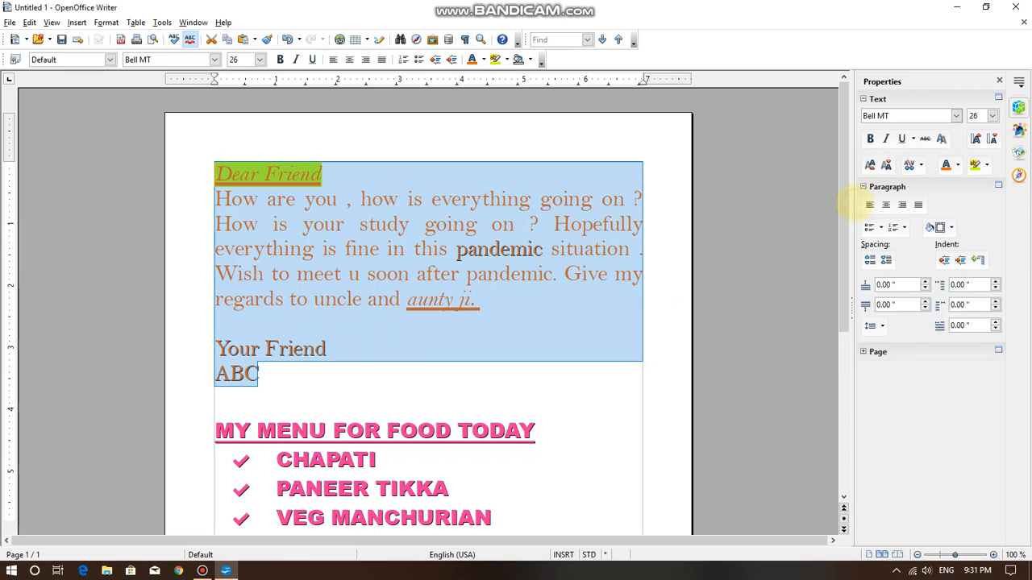
{"action": "left_click", "coordinate": [957, 165]}
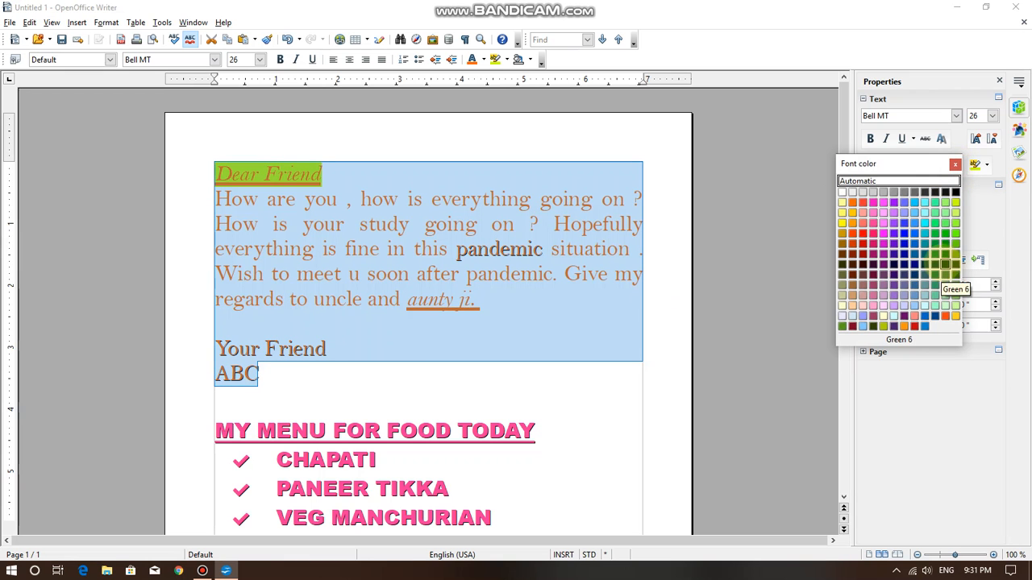
{"action": "left_click", "coordinate": [945, 244]}
{"action": "left_click", "coordinate": [657, 334]}
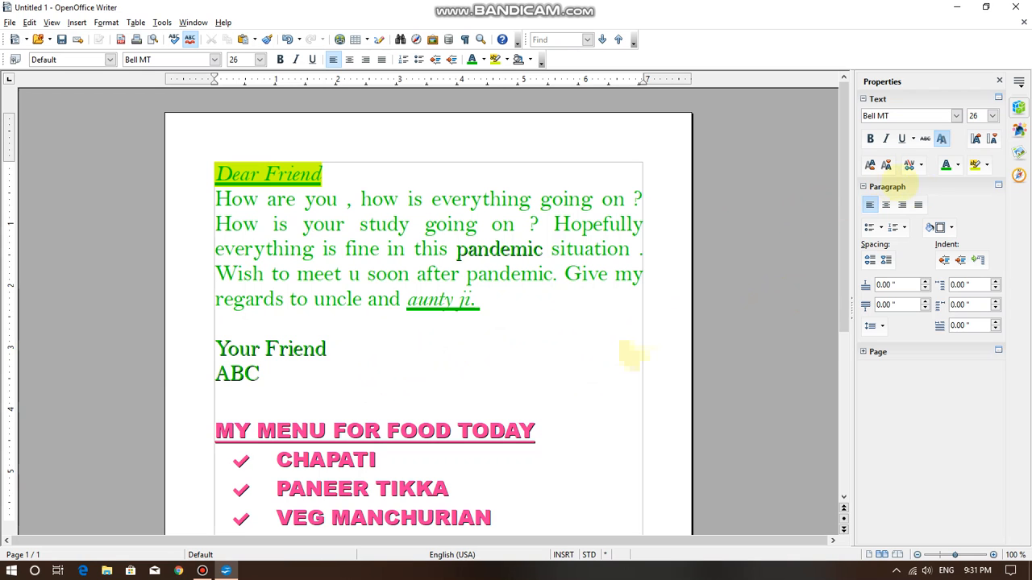
Change the highlighting of "Dear Friend" to pale yellow and deselect the greeting.
{"action": "left_click", "coordinate": [365, 182]}
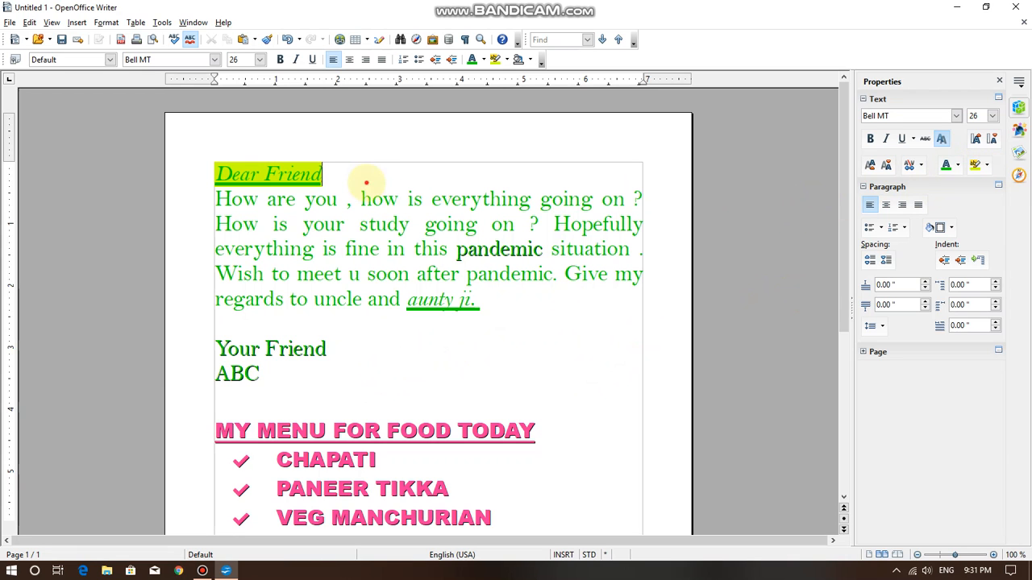
{"action": "left_click_drag", "start_coordinate": [357, 178], "coordinate": [191, 171]}
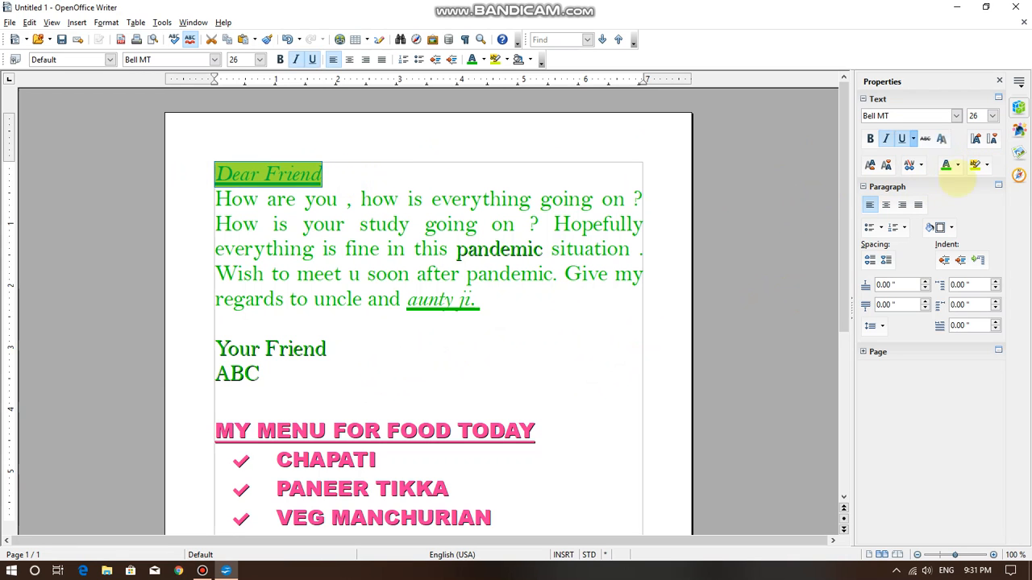
{"action": "left_click", "coordinate": [985, 166]}
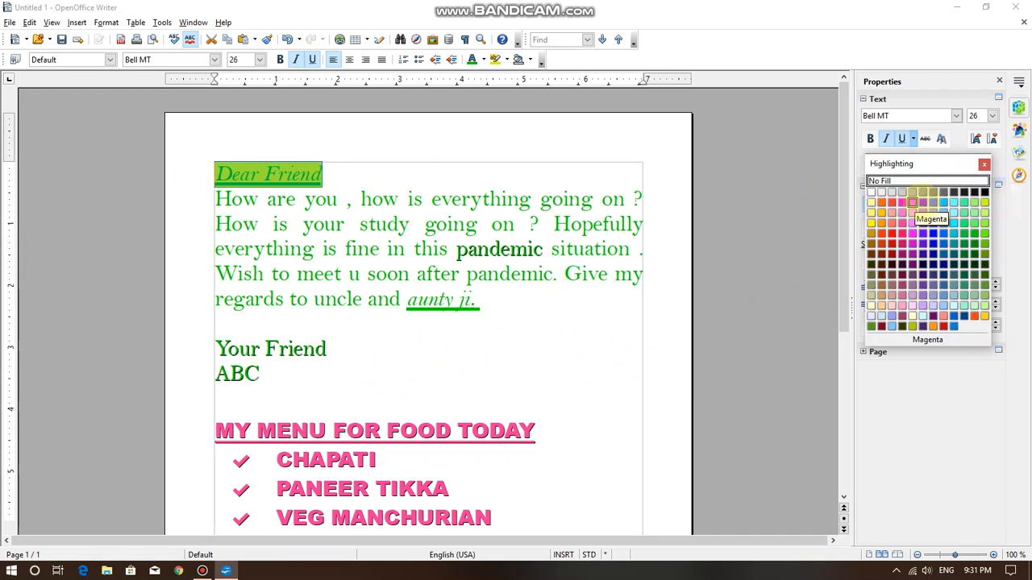
{"action": "left_click", "coordinate": [871, 212]}
{"action": "left_click", "coordinate": [409, 345]}
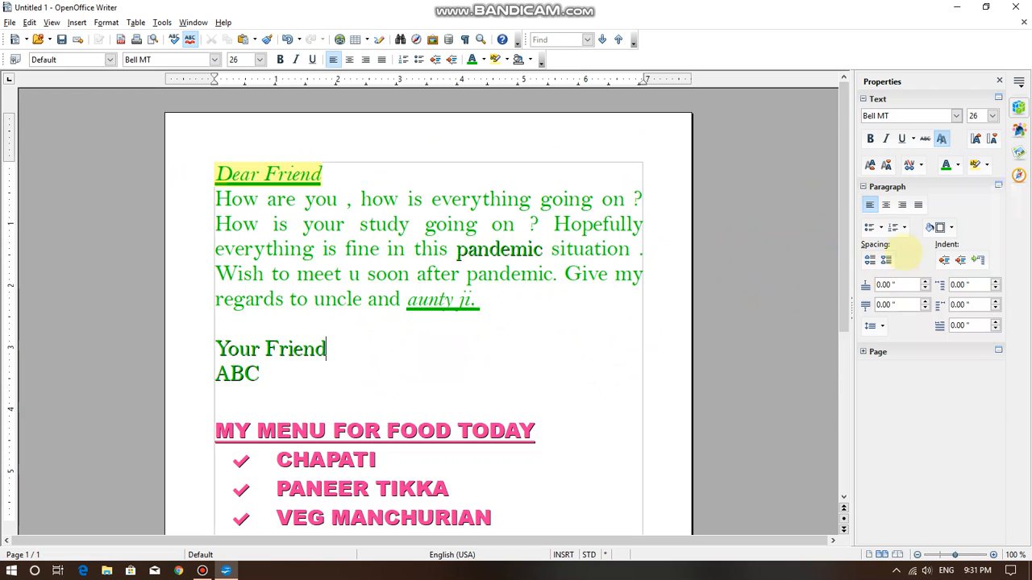
Select the letter from "Dear Friend" to "ABC" and examine the available bullet and numbering styles without applying any.
{"action": "left_click", "coordinate": [278, 384]}
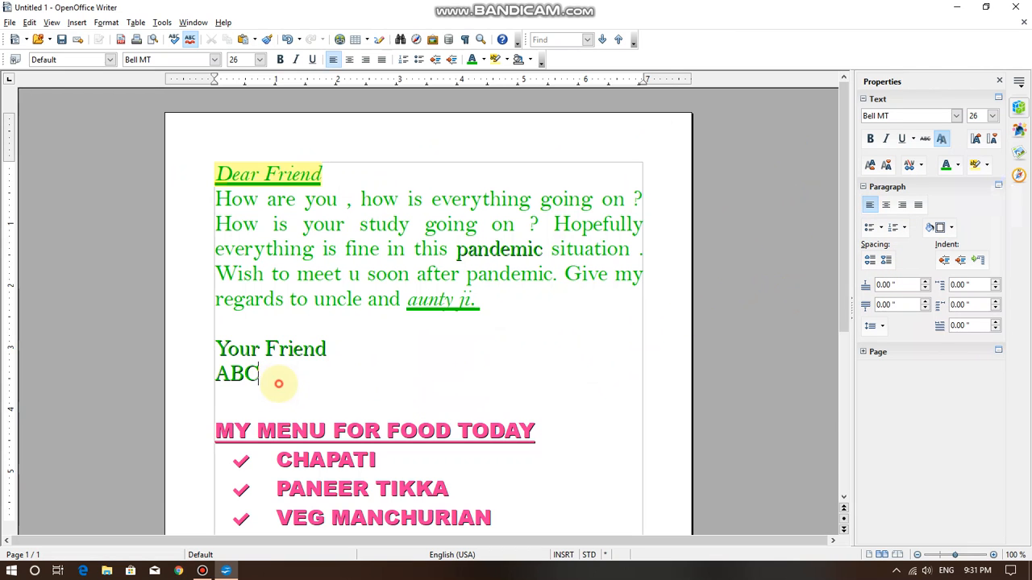
{"action": "left_click", "coordinate": [242, 224]}
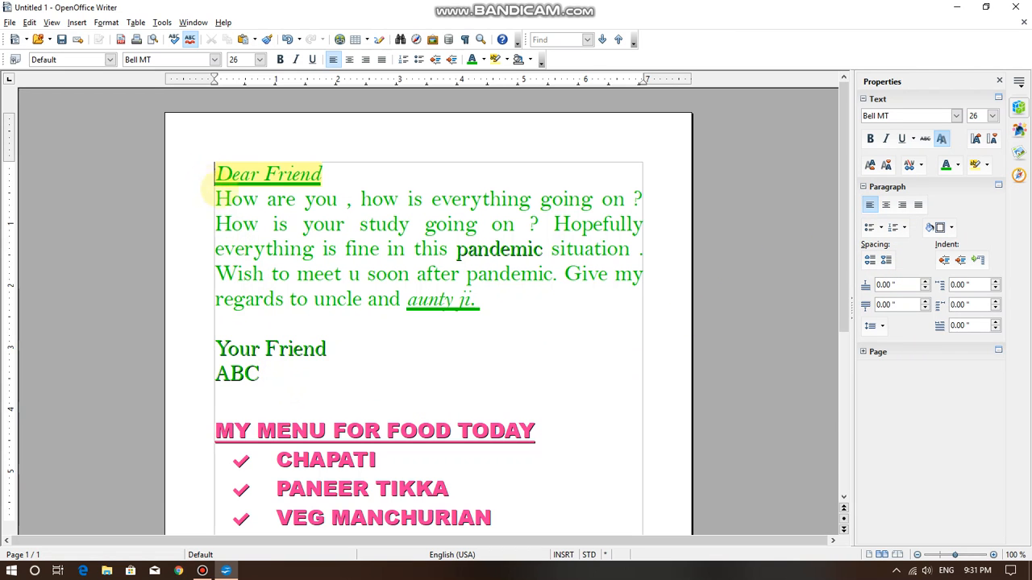
{"action": "left_click_drag", "start_coordinate": [260, 373], "coordinate": [207, 164]}
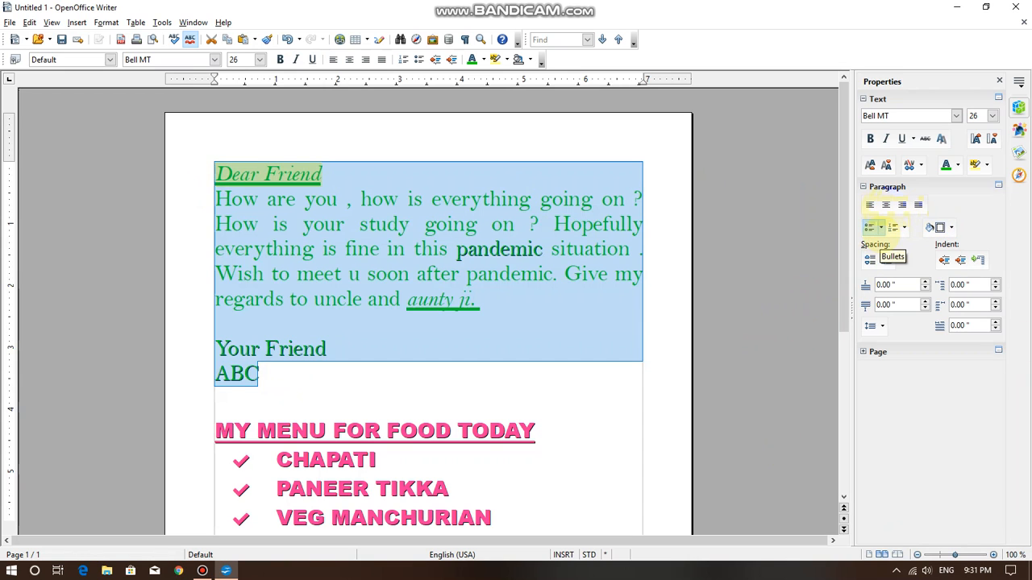
{"action": "left_click", "coordinate": [881, 227]}
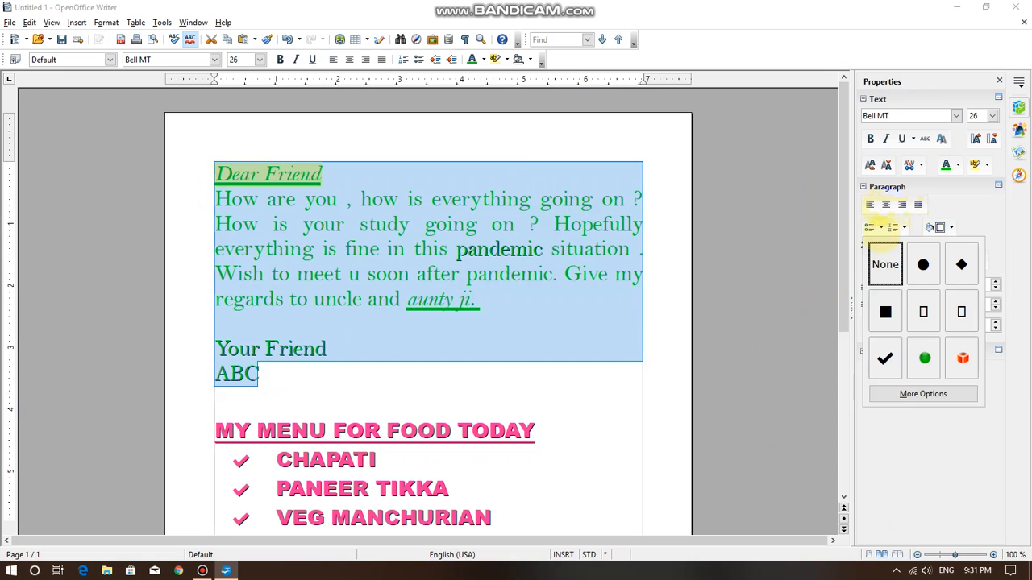
{"action": "left_click", "coordinate": [882, 228]}
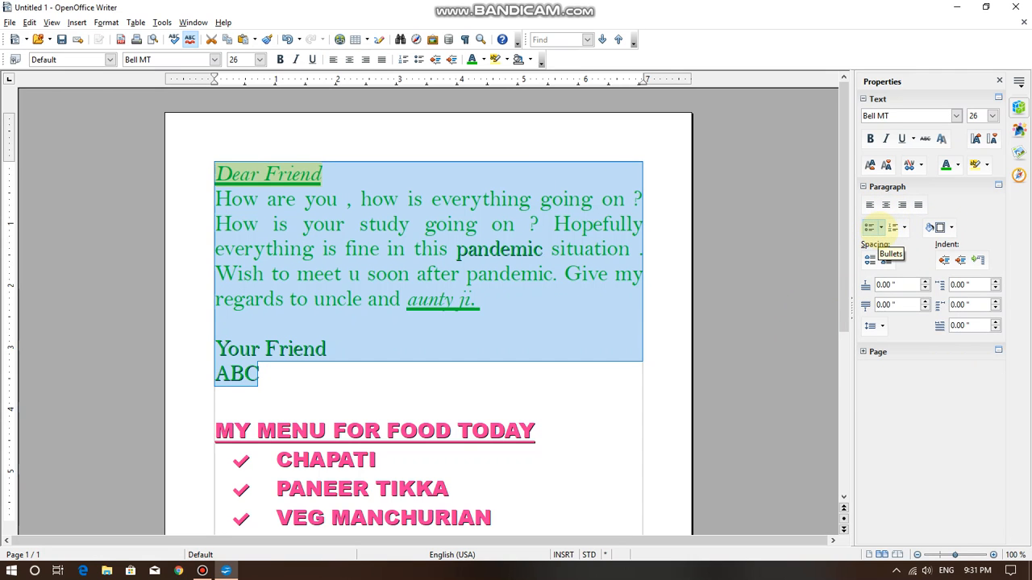
{"action": "left_click", "coordinate": [904, 227]}
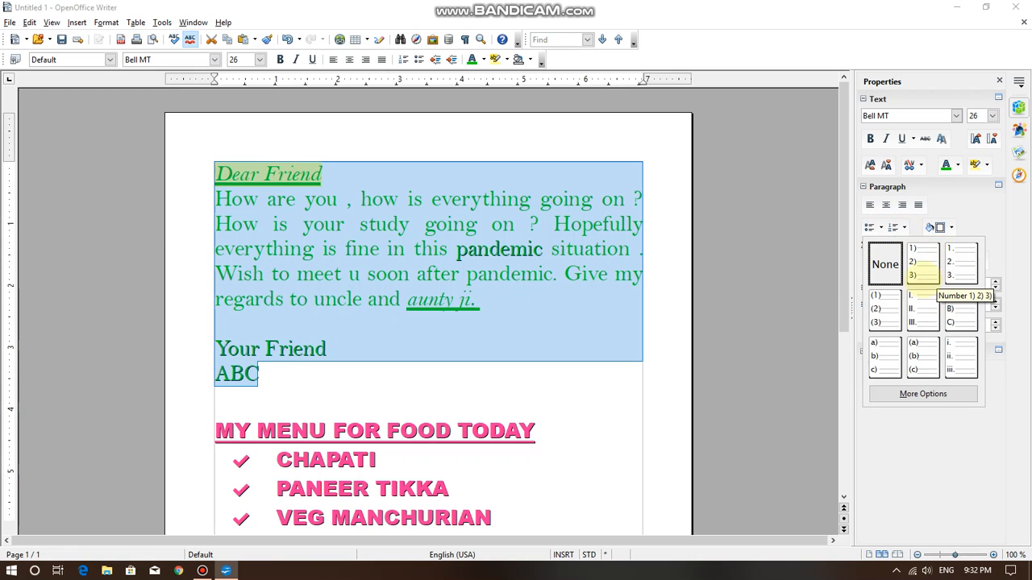
{"action": "left_click", "coordinate": [567, 506]}
Change the bulleted food menu from CHAPATI to SWEET to A) B) C) numbering and place the cursor after "SWEET".
{"action": "scroll", "coordinate": [567, 506], "scroll_direction": "down", "scroll_amount": 3}
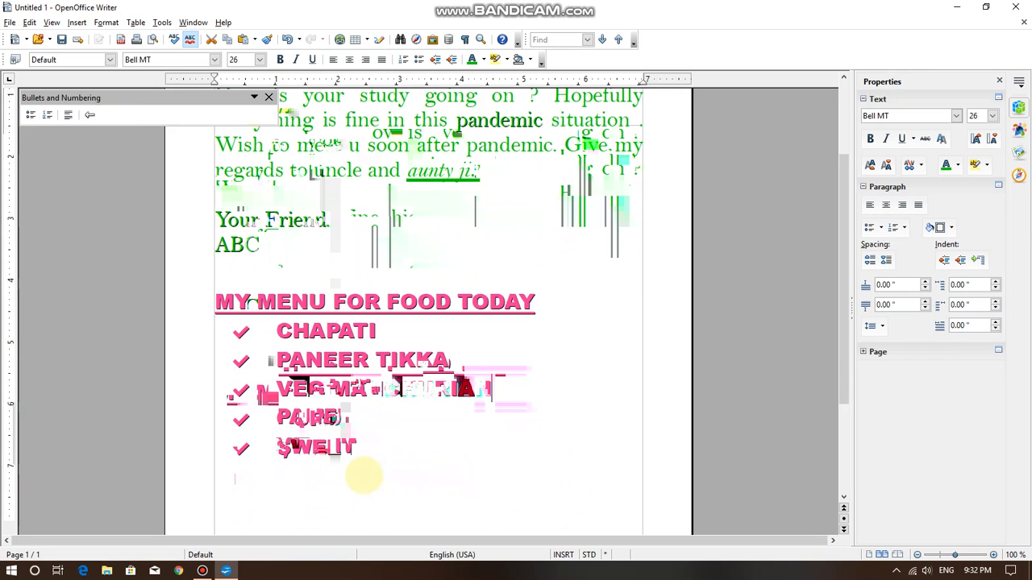
{"action": "left_click", "coordinate": [356, 443]}
{"action": "left_click_drag", "start_coordinate": [356, 447], "coordinate": [242, 331]}
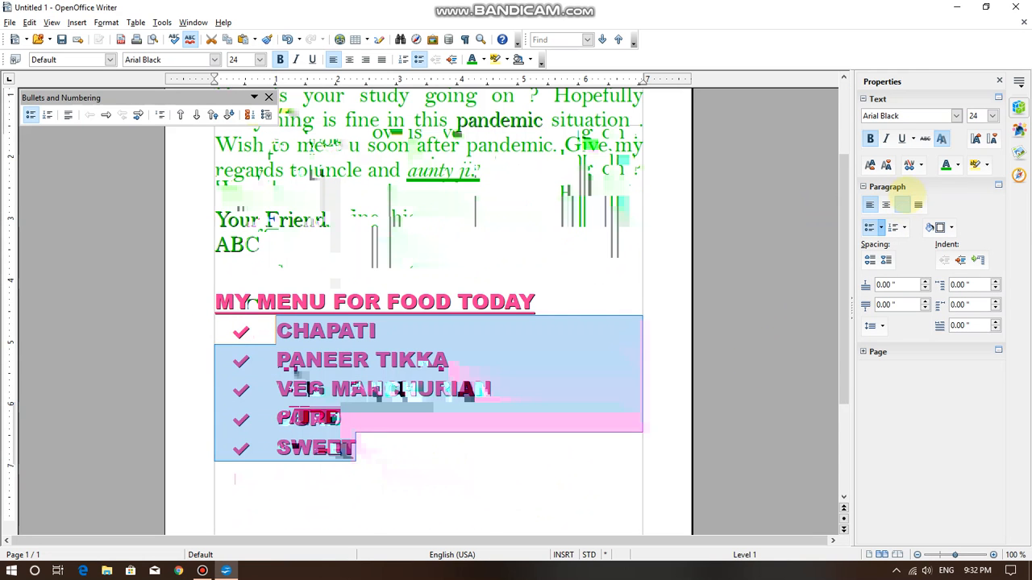
{"action": "left_click", "coordinate": [904, 227]}
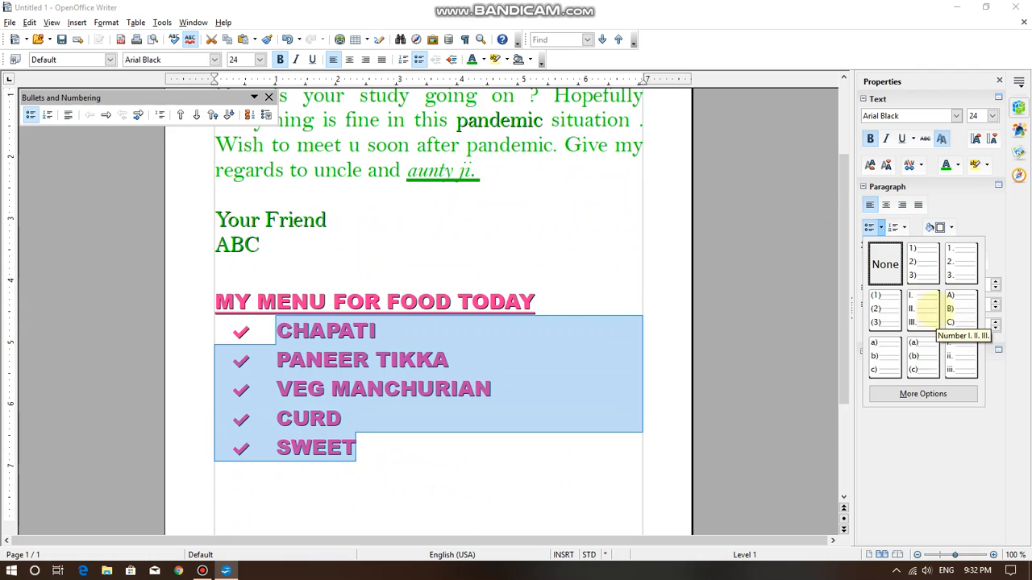
{"action": "left_click", "coordinate": [949, 310]}
{"action": "left_click", "coordinate": [504, 448]}
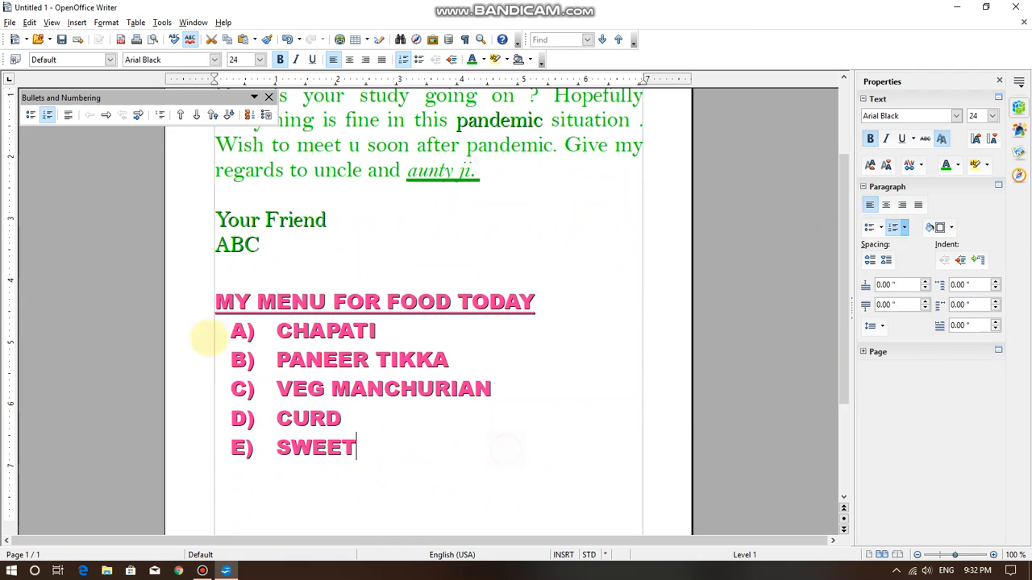
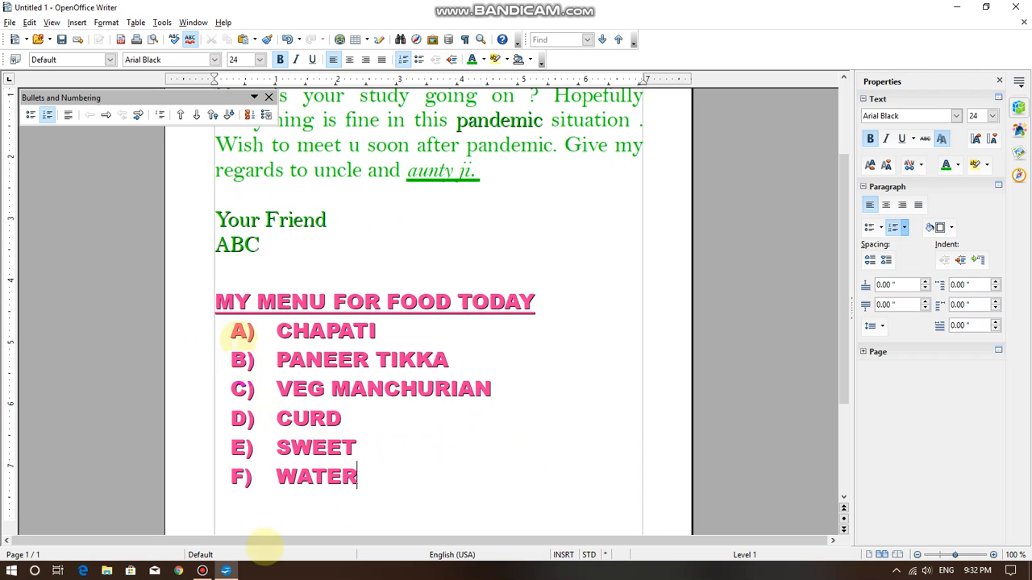
Start saving the untitled document and cancel without storing a file.
{"action": "key", "text": "ctrl+s"}
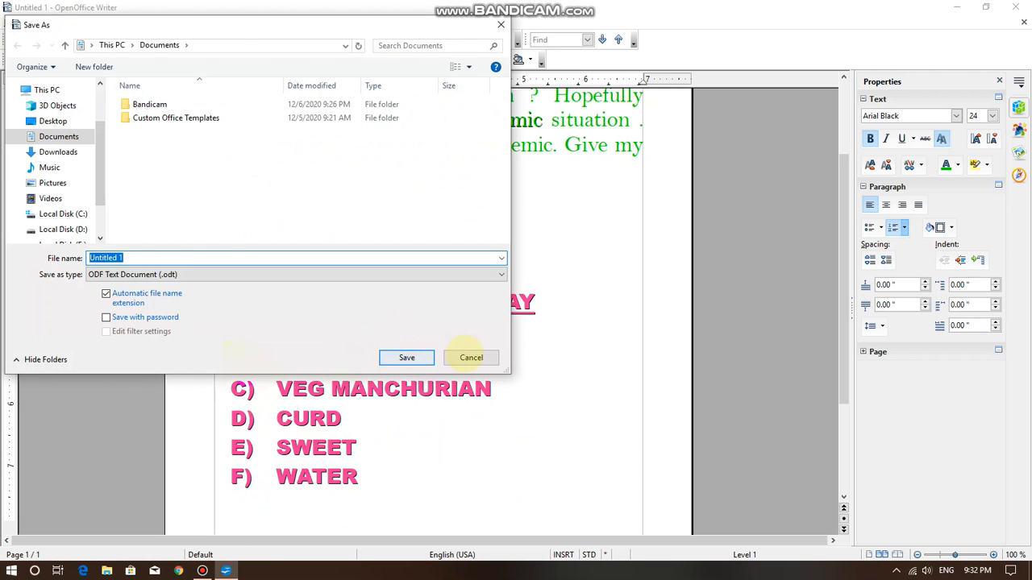
{"action": "left_click", "coordinate": [471, 357]}
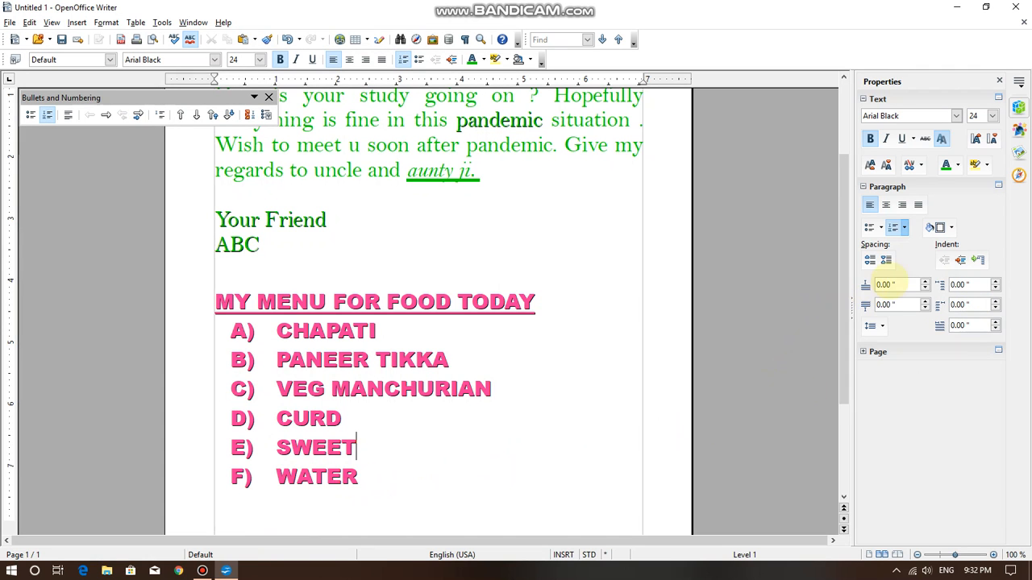
Give the "ABC" line of the letter a light cyan paragraph background.
{"action": "scroll", "coordinate": [451, 419], "scroll_direction": "up", "scroll_amount": 2}
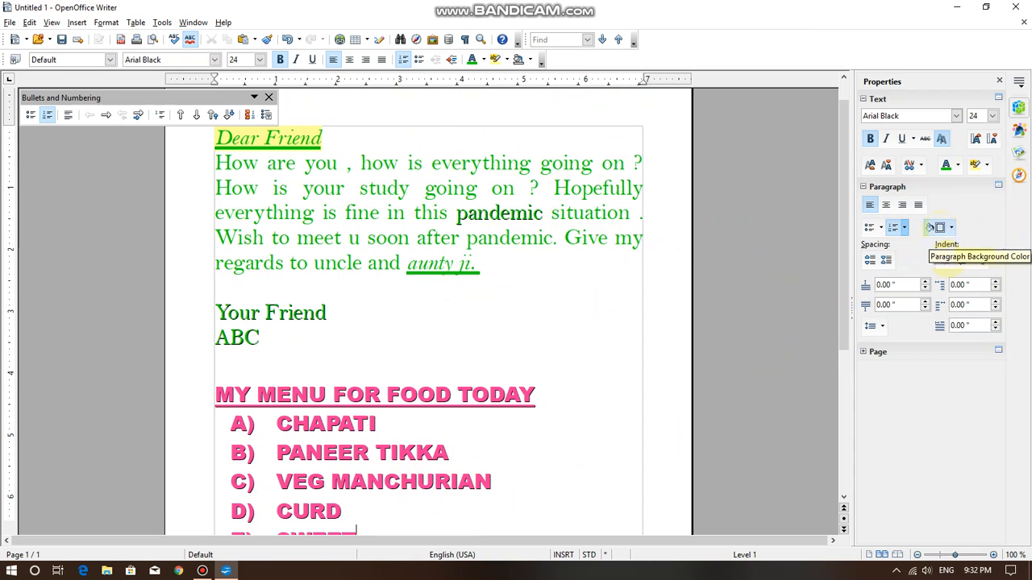
{"action": "left_click", "coordinate": [467, 346]}
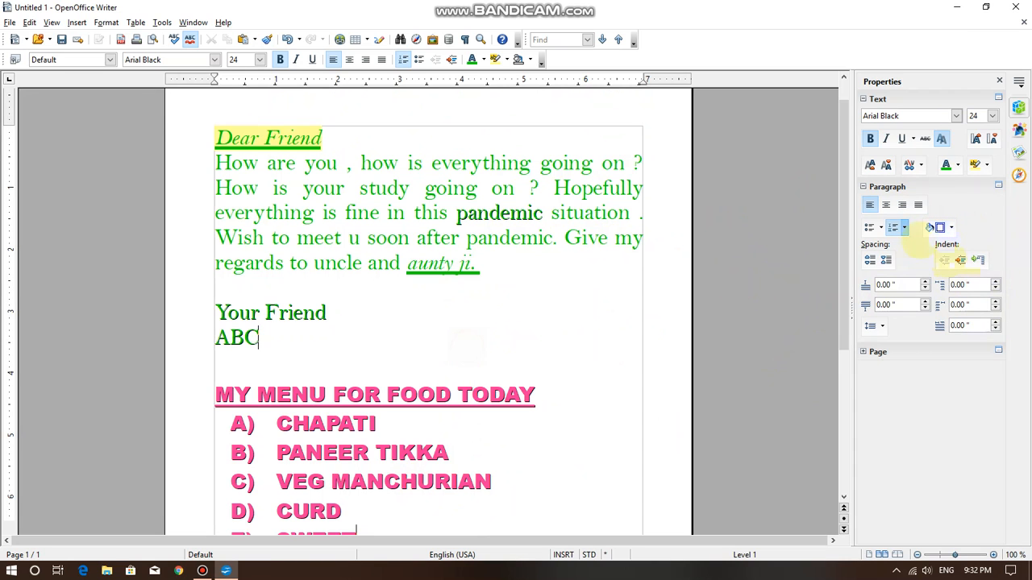
{"action": "left_click", "coordinate": [948, 228]}
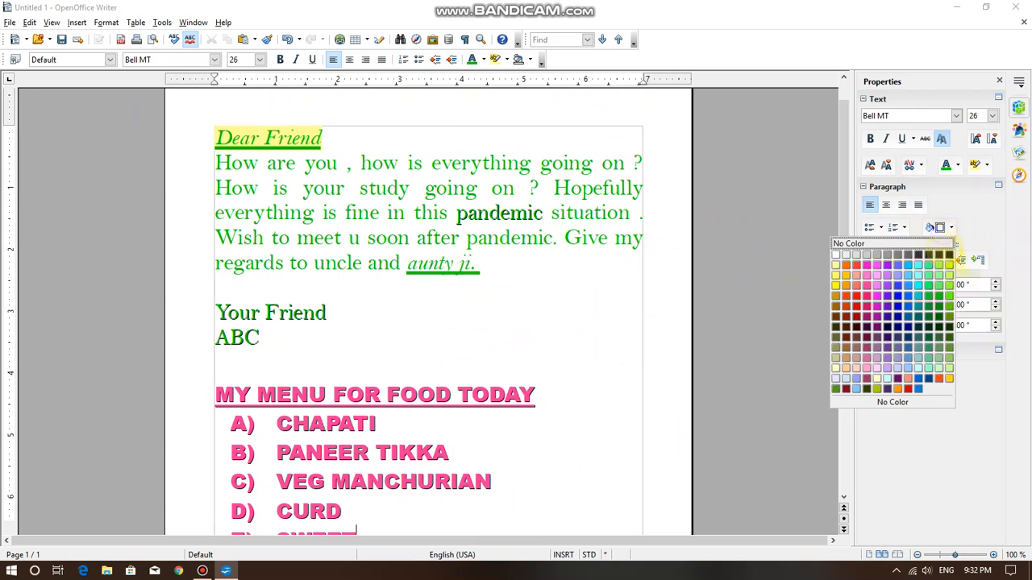
{"action": "left_click", "coordinate": [919, 266]}
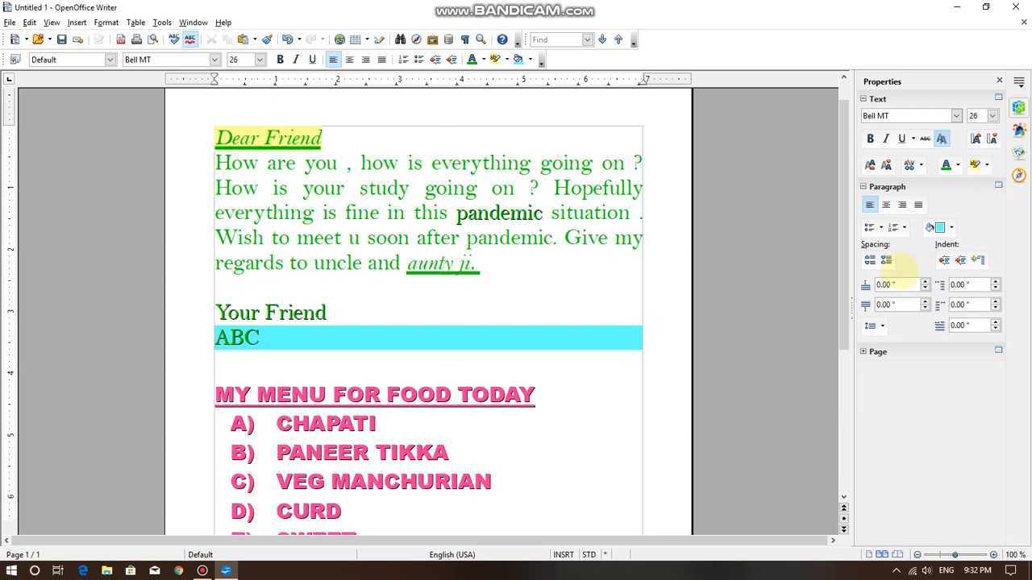
Give the "Your Friend" line a bright green paragraph background and deselect it.
{"action": "left_click_drag", "start_coordinate": [347, 314], "coordinate": [211, 316]}
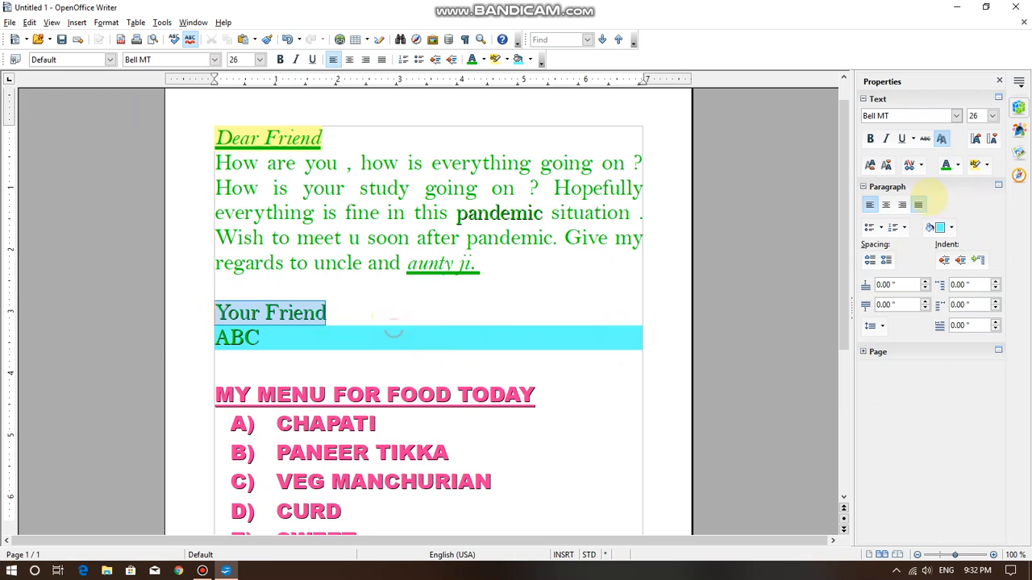
{"action": "left_click", "coordinate": [948, 228]}
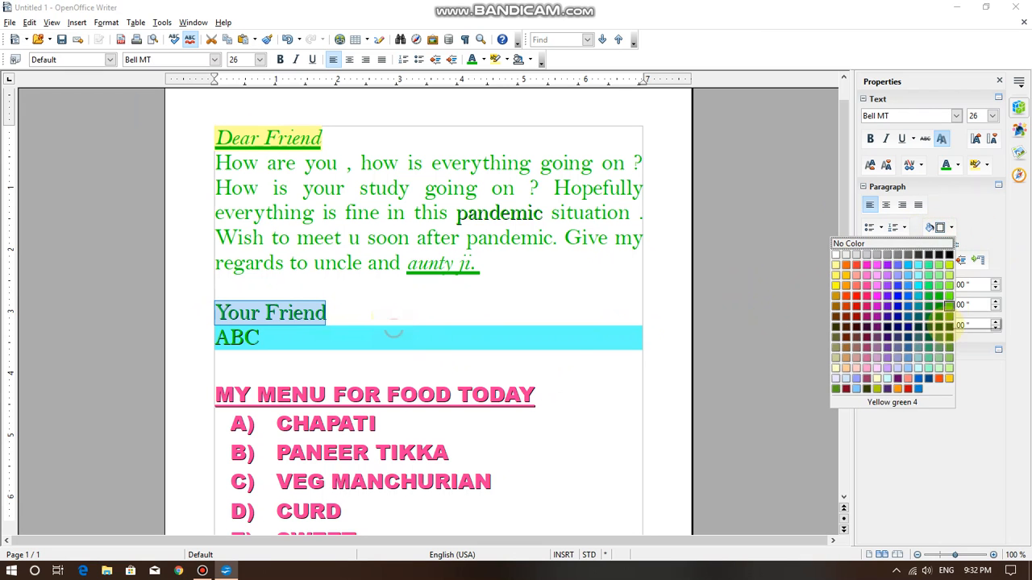
{"action": "left_click", "coordinate": [928, 285]}
{"action": "left_click", "coordinate": [553, 370]}
{"action": "left_click", "coordinate": [550, 281]}
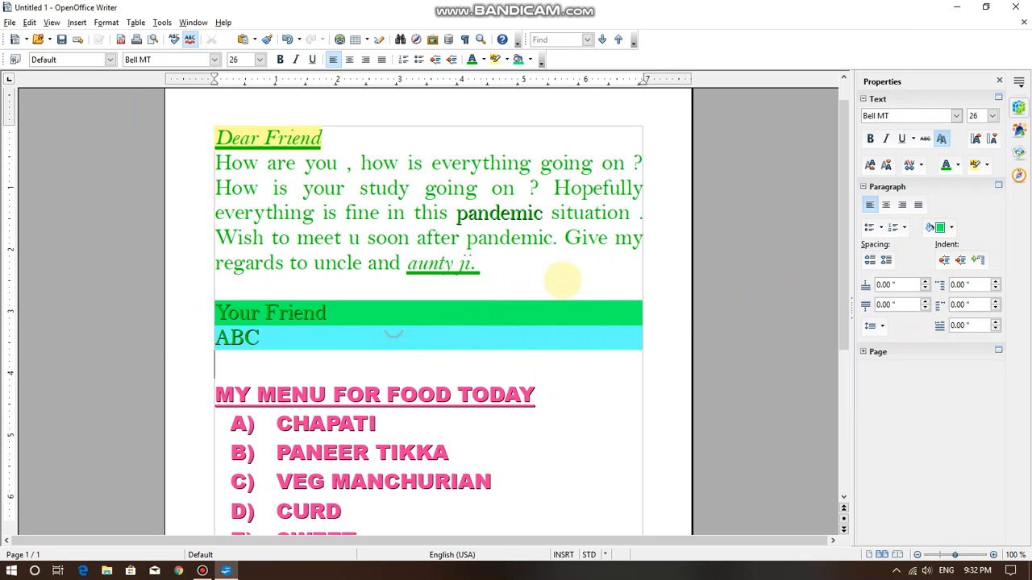
Try a dark green paragraph background from "How are you" through the blank line below the letter's body, undo it and apply pale yellow instead.
{"action": "left_click_drag", "start_coordinate": [562, 280], "coordinate": [205, 166]}
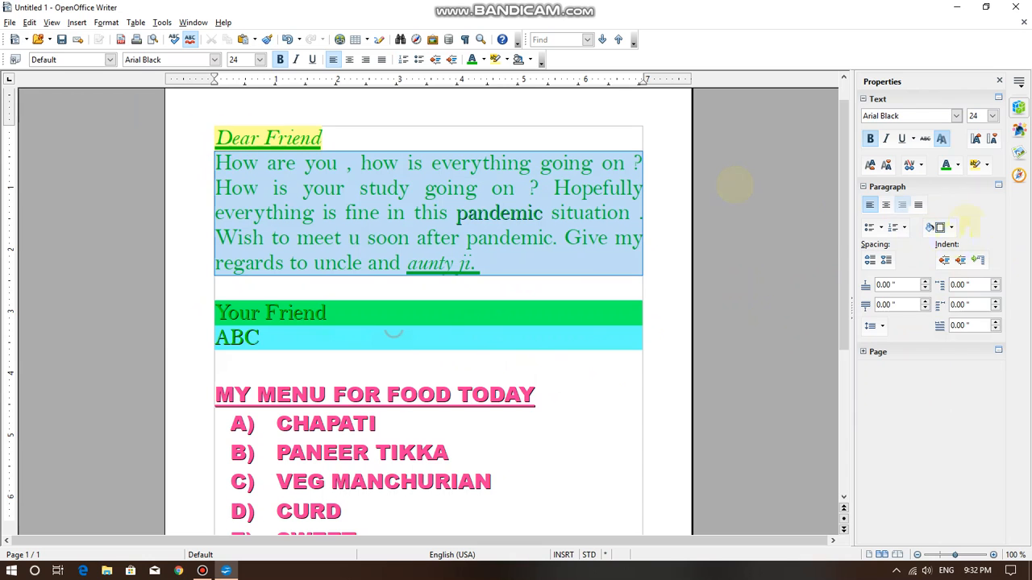
{"action": "left_click", "coordinate": [951, 228]}
{"action": "left_click", "coordinate": [934, 303]}
{"action": "left_click", "coordinate": [504, 394]}
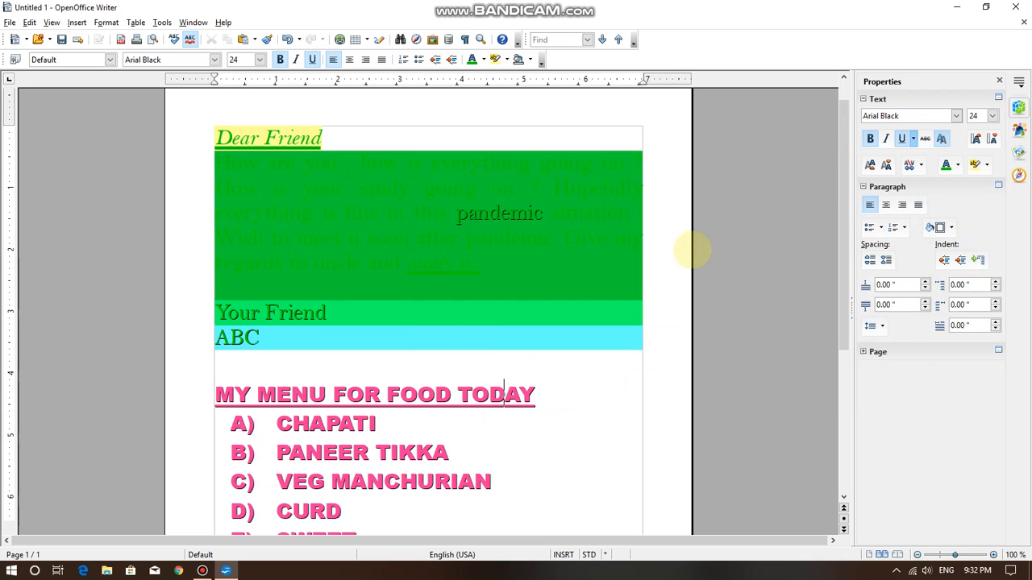
{"action": "left_click", "coordinate": [634, 297]}
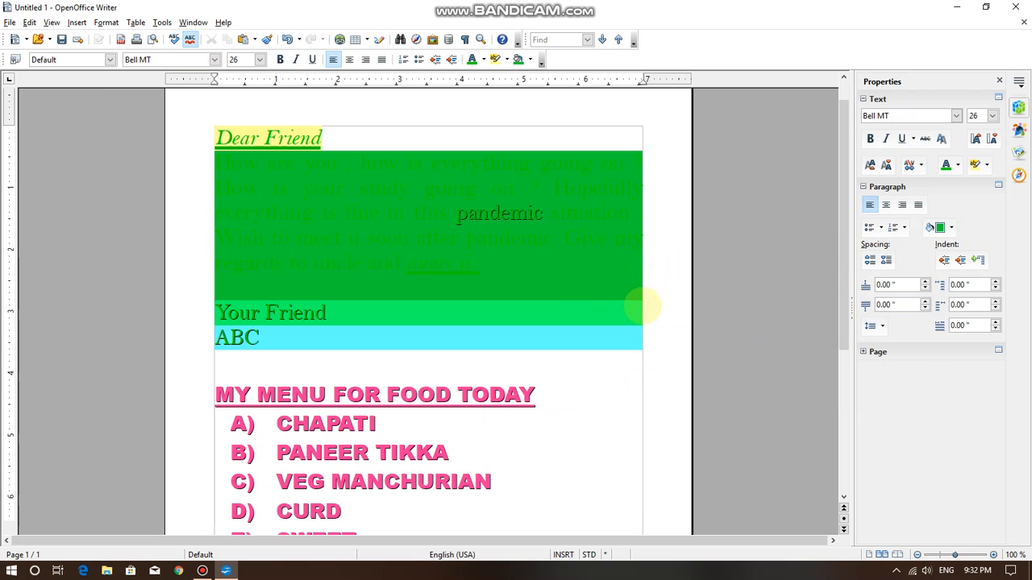
{"action": "key", "text": "ctrl+z"}
{"action": "left_click", "coordinate": [950, 229]}
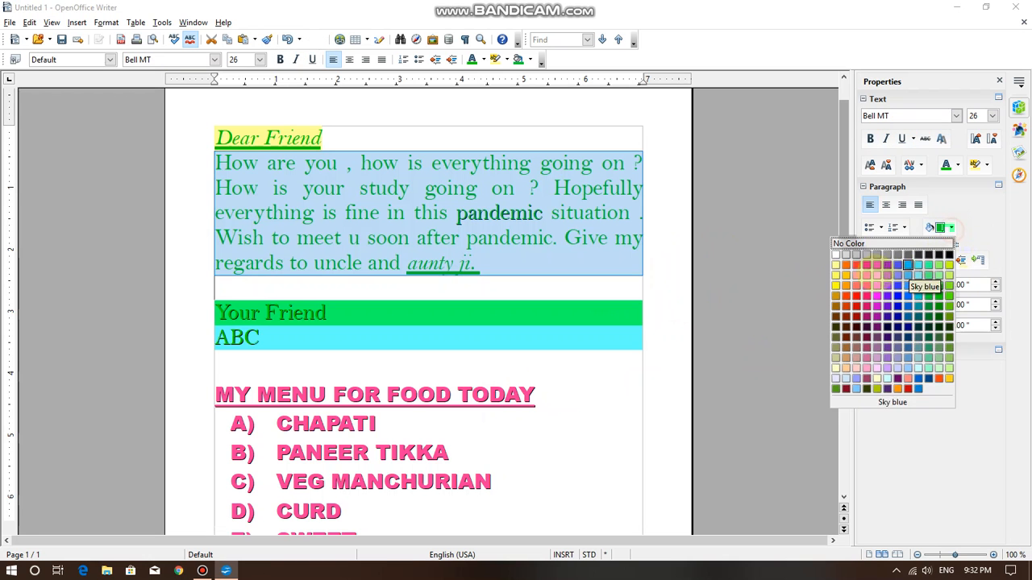
{"action": "left_click", "coordinate": [835, 265]}
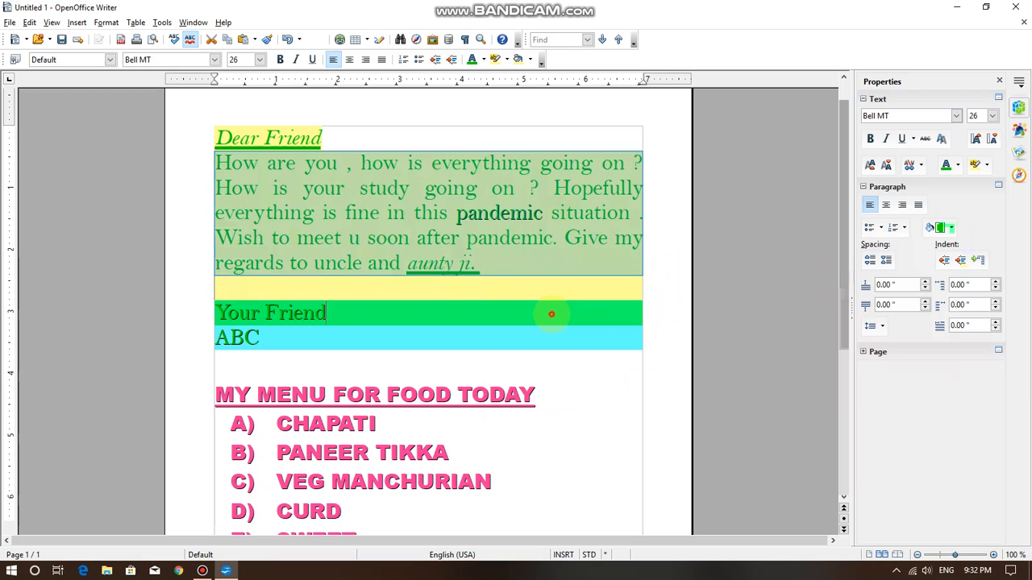
{"action": "left_click", "coordinate": [569, 396]}
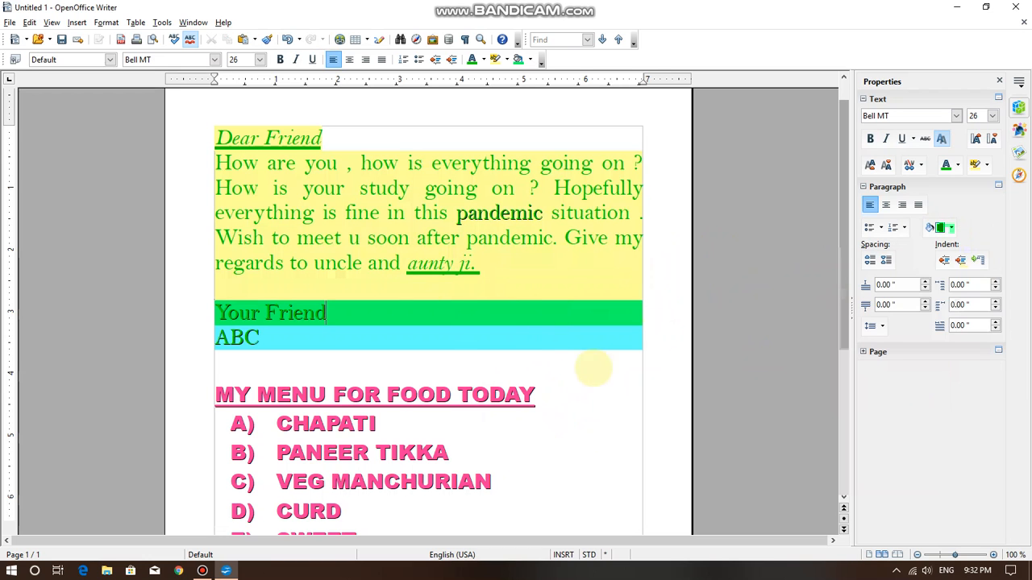
{"action": "scroll", "coordinate": [556, 395], "scroll_direction": "down", "scroll_amount": 1}
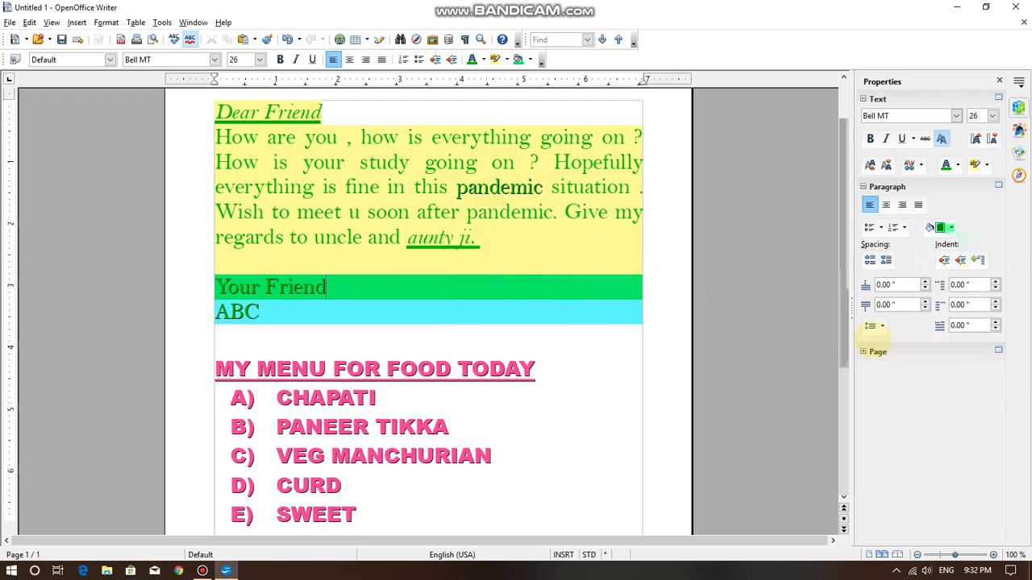
{"action": "scroll", "coordinate": [592, 403], "scroll_direction": "down", "scroll_amount": 1}
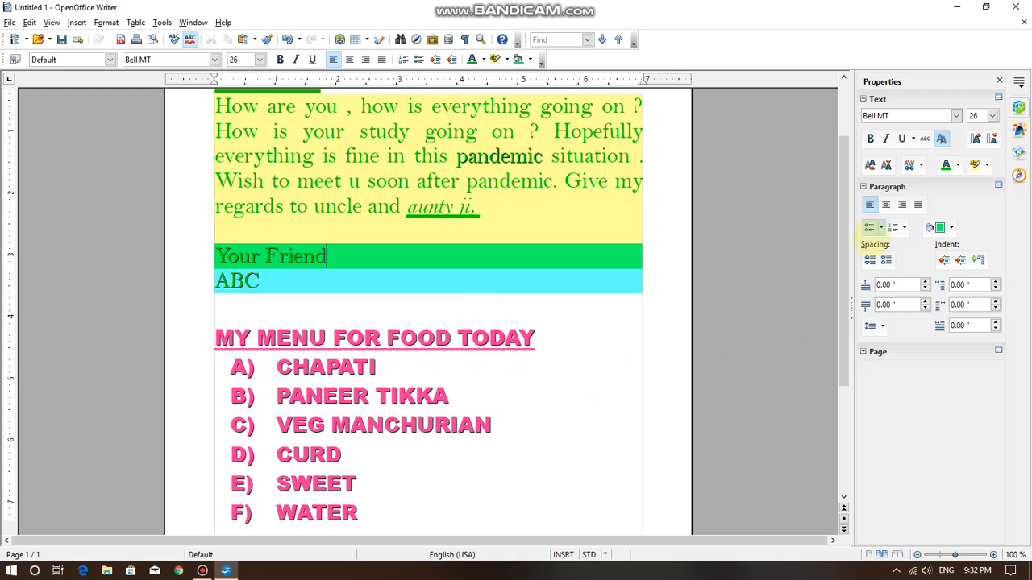
{"action": "scroll", "coordinate": [523, 400], "scroll_direction": "down", "scroll_amount": 2}
{"action": "left_click_drag", "start_coordinate": [401, 454], "coordinate": [339, 434]}
{"action": "scroll", "coordinate": [357, 403], "scroll_direction": "up", "scroll_amount": 4}
{"action": "left_click", "coordinate": [351, 363]}
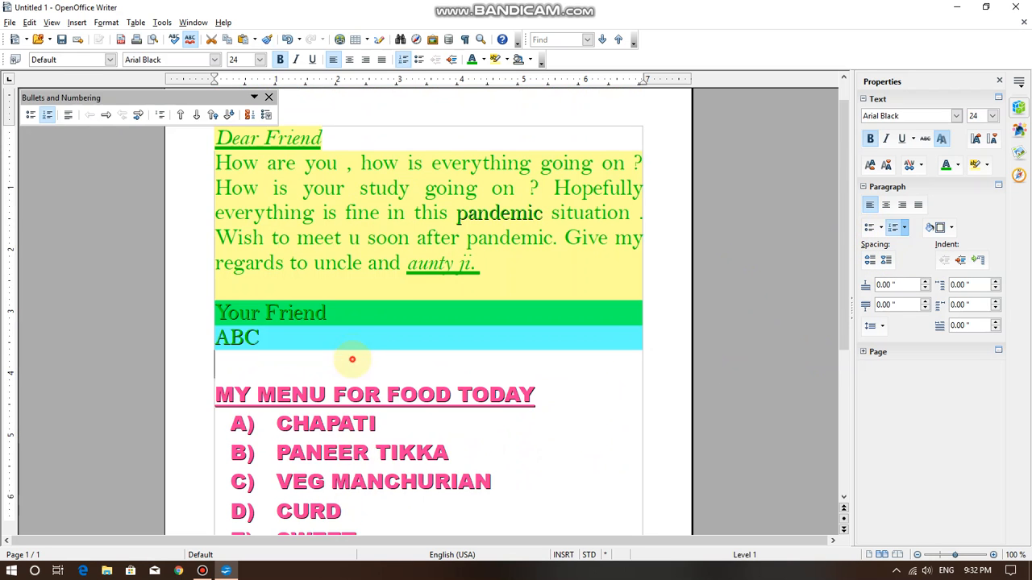
Select the letter's justified body paragraph and increase its spacing above and below to 0.12".
{"action": "left_click", "coordinate": [492, 283]}
{"action": "left_click_drag", "start_coordinate": [484, 267], "coordinate": [212, 162]}
{"action": "key", "text": "ctrl+j"}
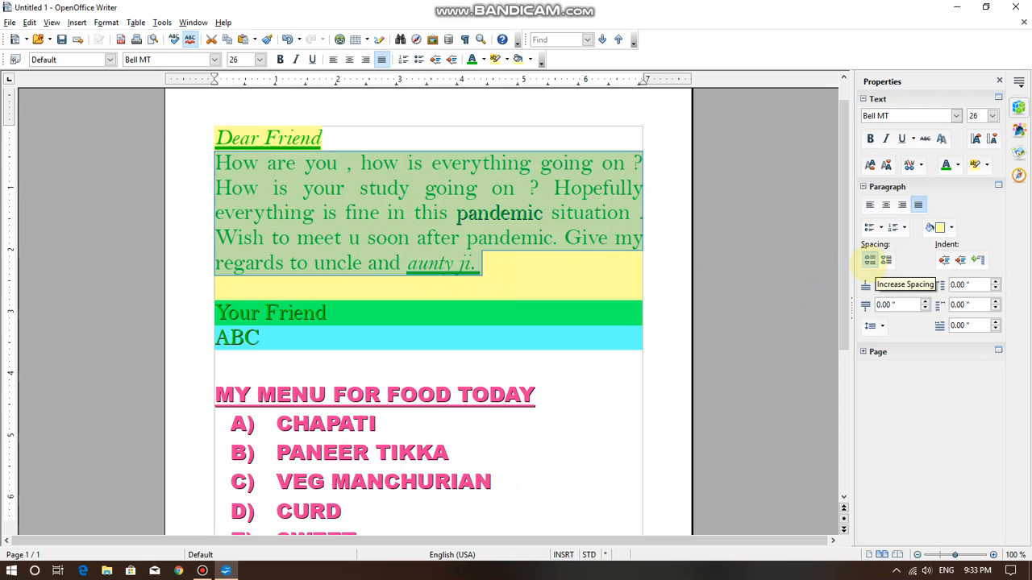
{"action": "left_click", "coordinate": [869, 260]}
{"action": "left_click", "coordinate": [869, 260]}
{"action": "left_click", "coordinate": [869, 261]}
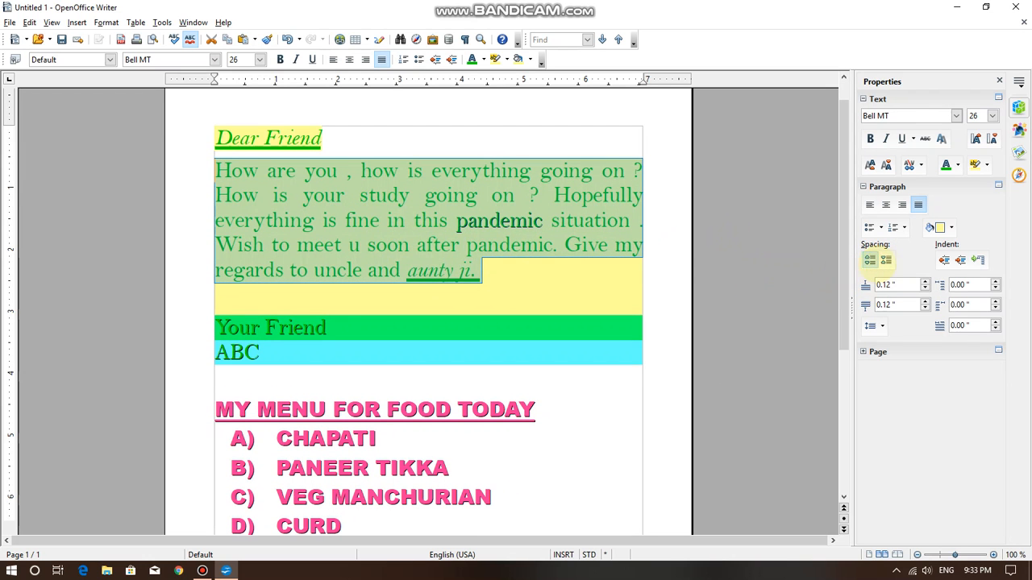
Decrease the body paragraph's spacing above and below to 0.00".
{"action": "left_click", "coordinate": [886, 260]}
{"action": "left_click", "coordinate": [886, 260]}
{"action": "left_click", "coordinate": [886, 261]}
{"action": "left_click", "coordinate": [886, 261]}
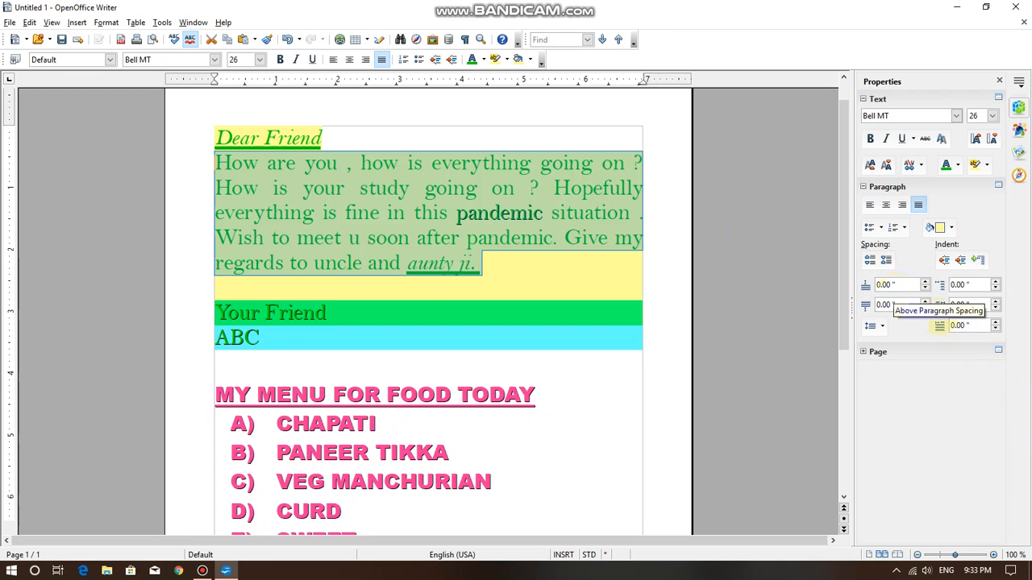
Set the selected body paragraph's spacing to 0.06" above and 0.10" below.
{"action": "left_click", "coordinate": [924, 281]}
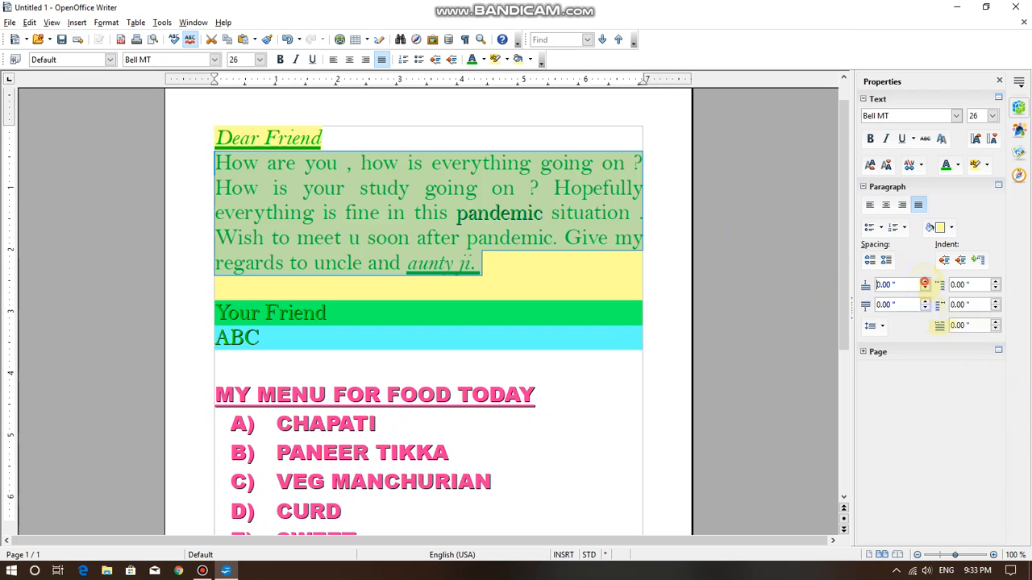
{"action": "left_click", "coordinate": [925, 281]}
{"action": "left_click", "coordinate": [925, 281]}
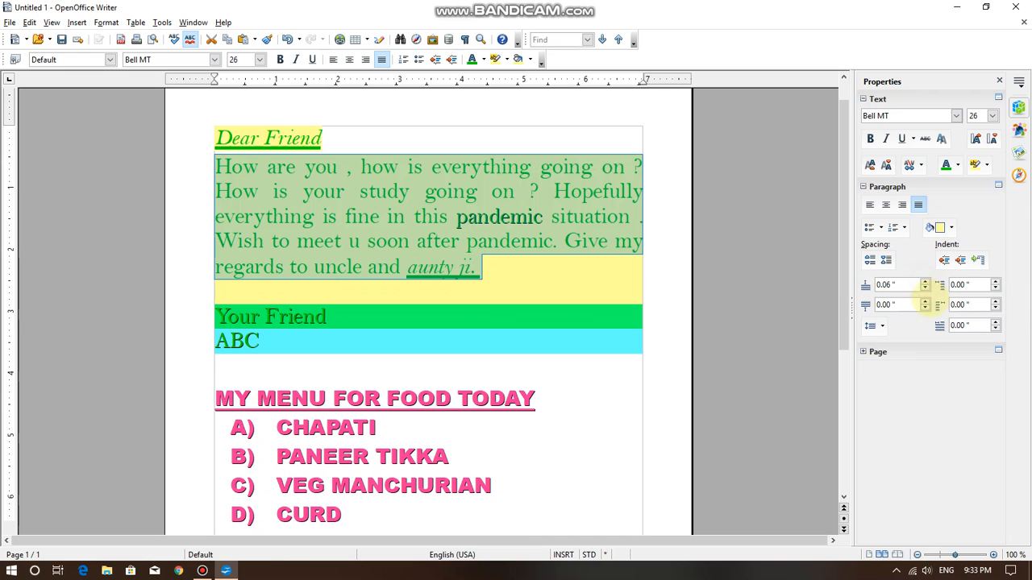
{"action": "left_click", "coordinate": [924, 301]}
{"action": "left_click", "coordinate": [925, 301]}
{"action": "left_click", "coordinate": [925, 301]}
{"action": "left_click", "coordinate": [925, 302]}
{"action": "left_click", "coordinate": [924, 302]}
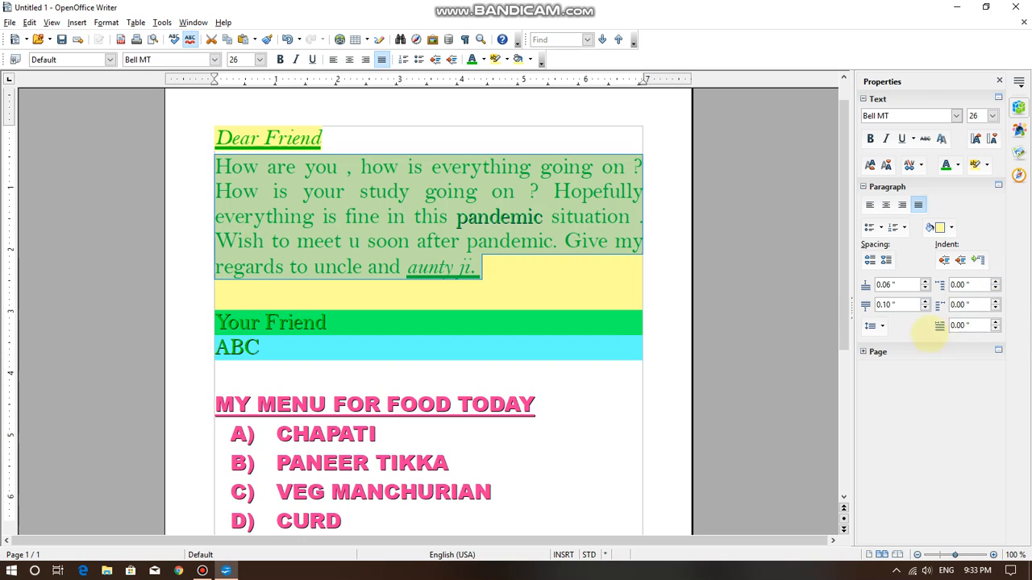
Apply line spacing 2 to the letter's body paragraph and deselect it.
{"action": "left_click", "coordinate": [882, 325]}
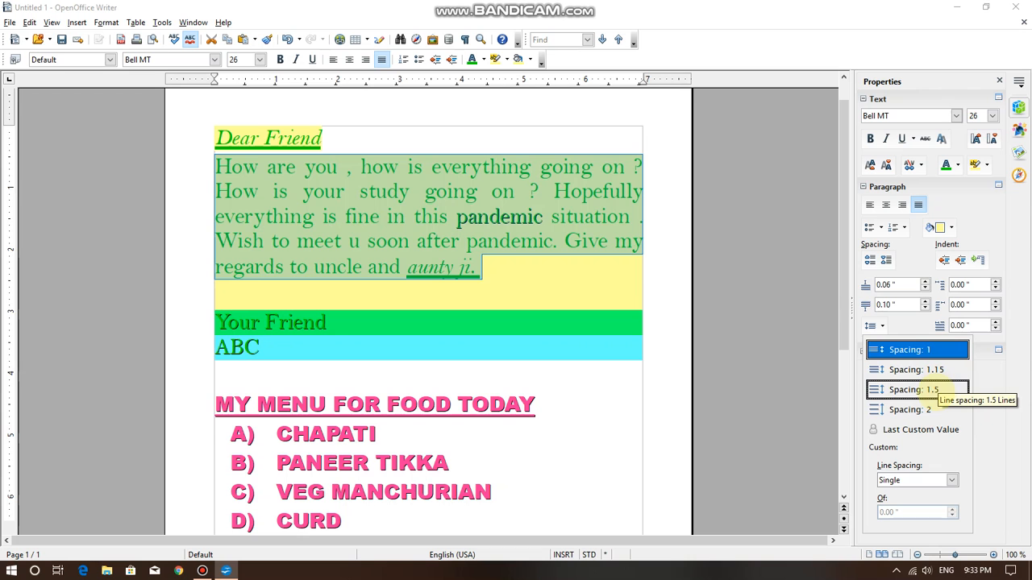
{"action": "left_click", "coordinate": [933, 408]}
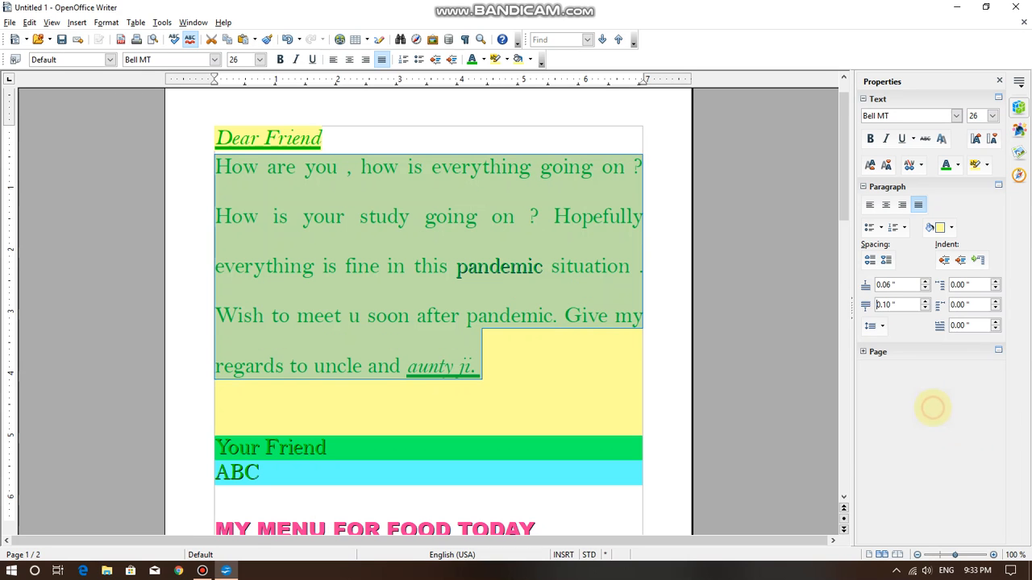
{"action": "left_click", "coordinate": [403, 330]}
{"action": "left_click_drag", "start_coordinate": [402, 296], "coordinate": [272, 299]}
{"action": "left_click", "coordinate": [252, 293]}
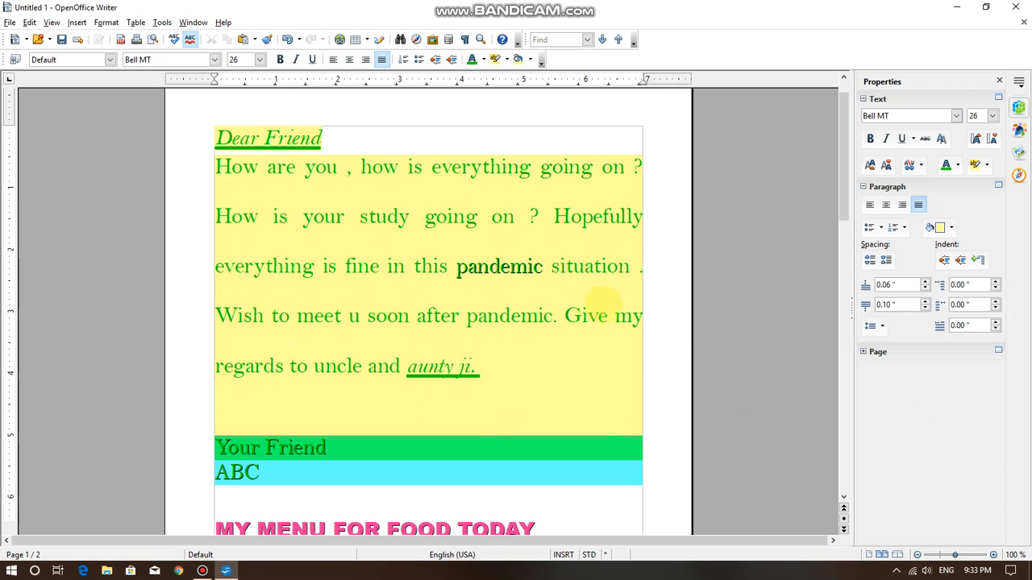
Reselect the letter's body from "How are you" to "aunty ji." and set its line spacing to 1.
{"action": "left_click", "coordinate": [878, 326]}
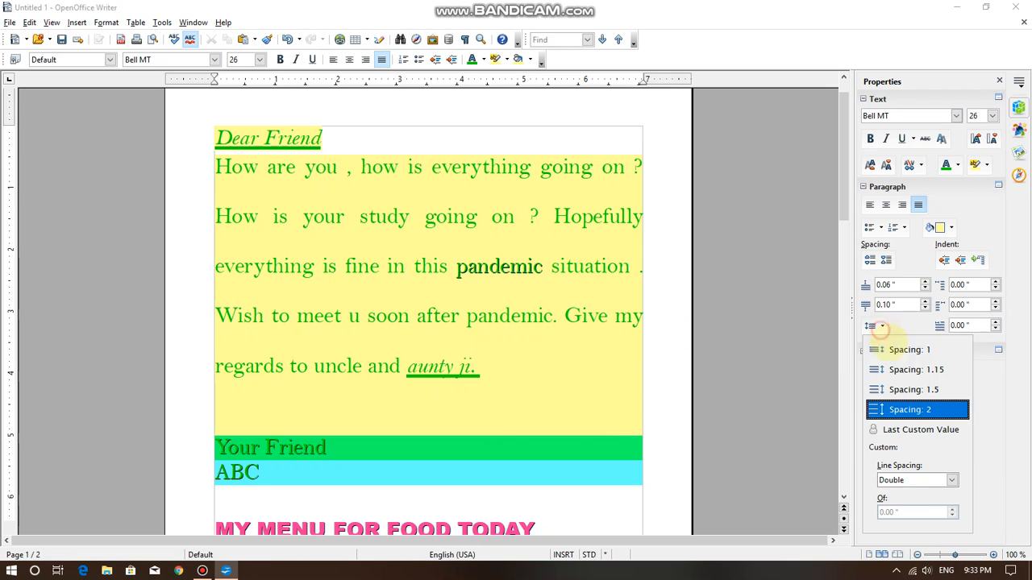
{"action": "left_click", "coordinate": [407, 374]}
{"action": "left_click_drag", "start_coordinate": [480, 369], "coordinate": [193, 171]}
{"action": "left_click", "coordinate": [877, 326]}
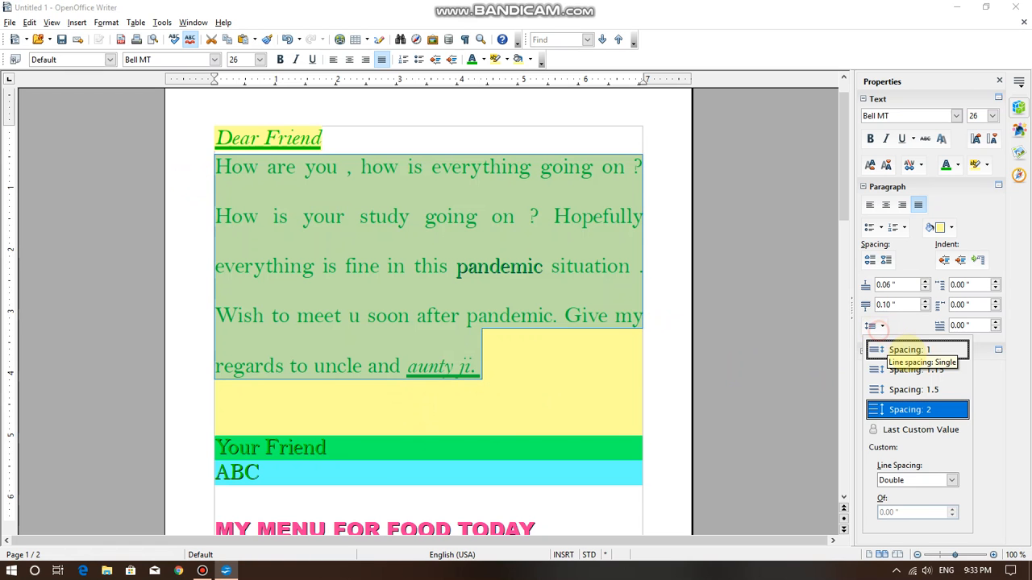
{"action": "left_click", "coordinate": [887, 350]}
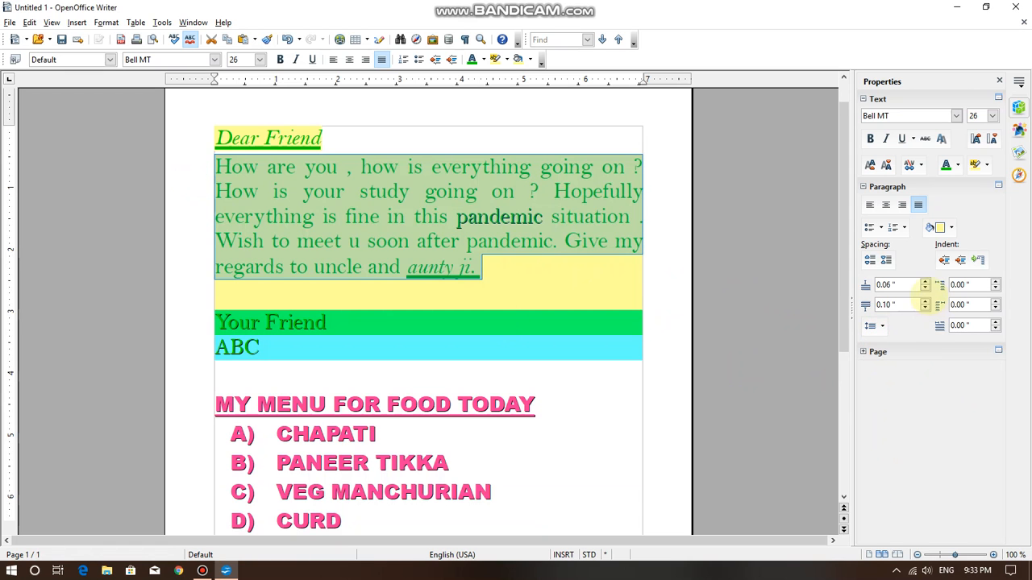
Try line spacings 1.15 and 2 on the selected body paragraph and return it to 1.
{"action": "left_click", "coordinate": [878, 325]}
{"action": "left_click", "coordinate": [896, 369]}
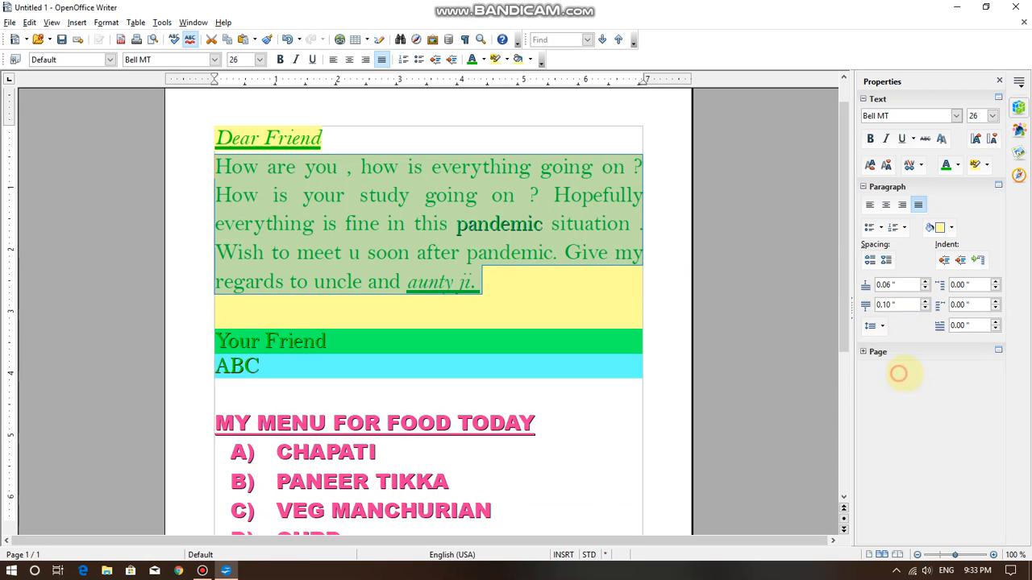
{"action": "left_click", "coordinate": [877, 326]}
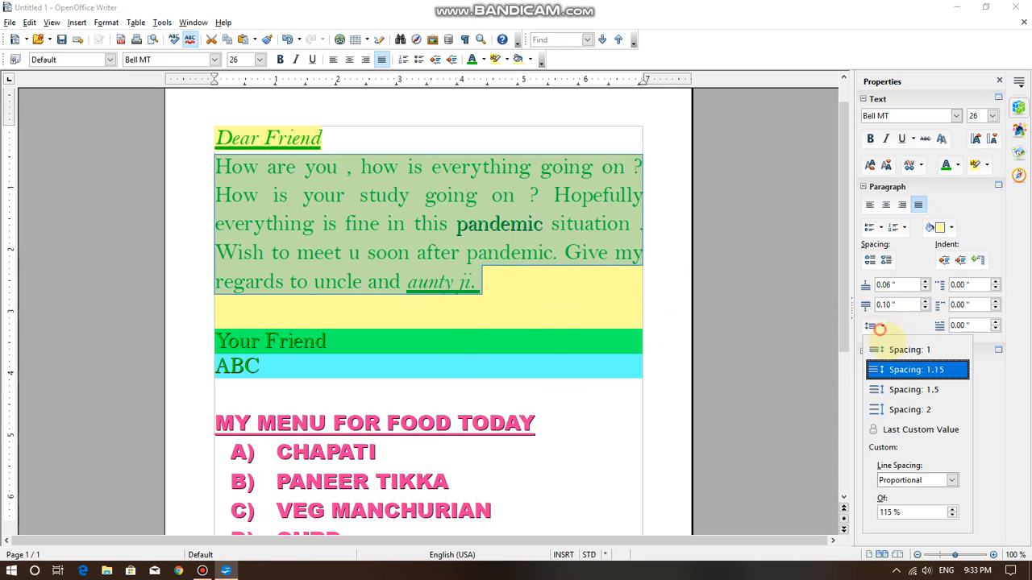
{"action": "left_click", "coordinate": [909, 409]}
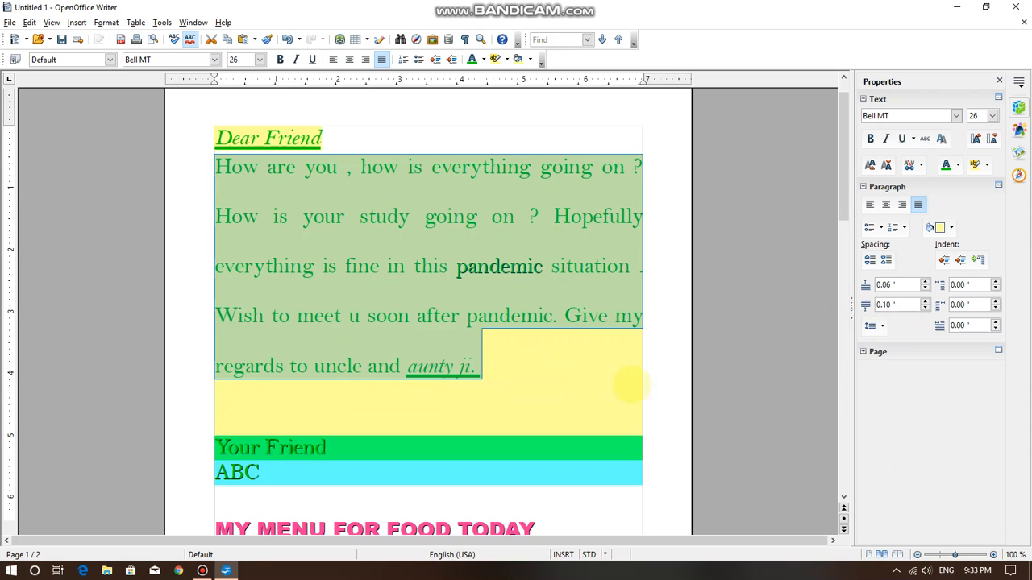
{"action": "left_click", "coordinate": [871, 326]}
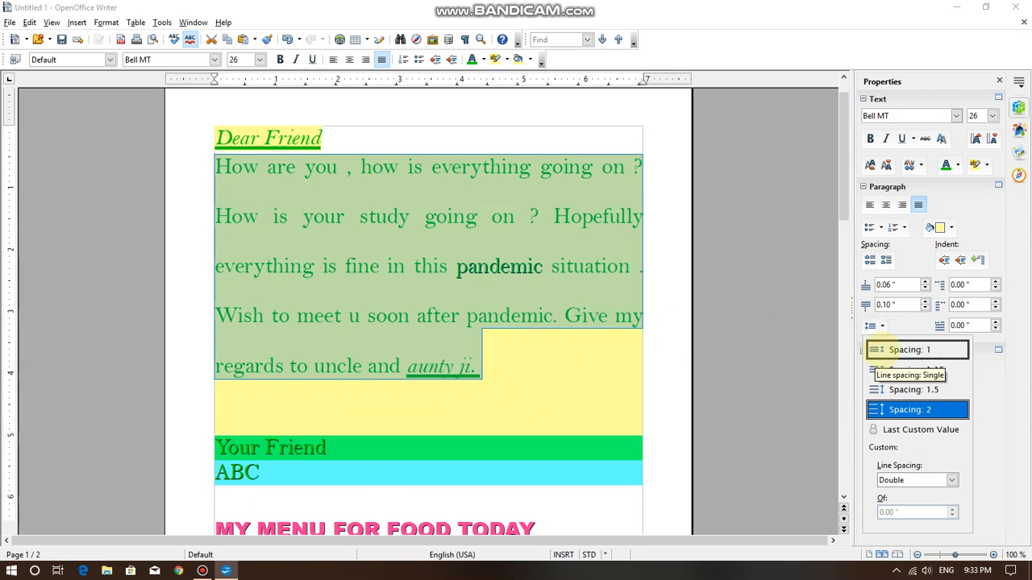
{"action": "left_click", "coordinate": [882, 349]}
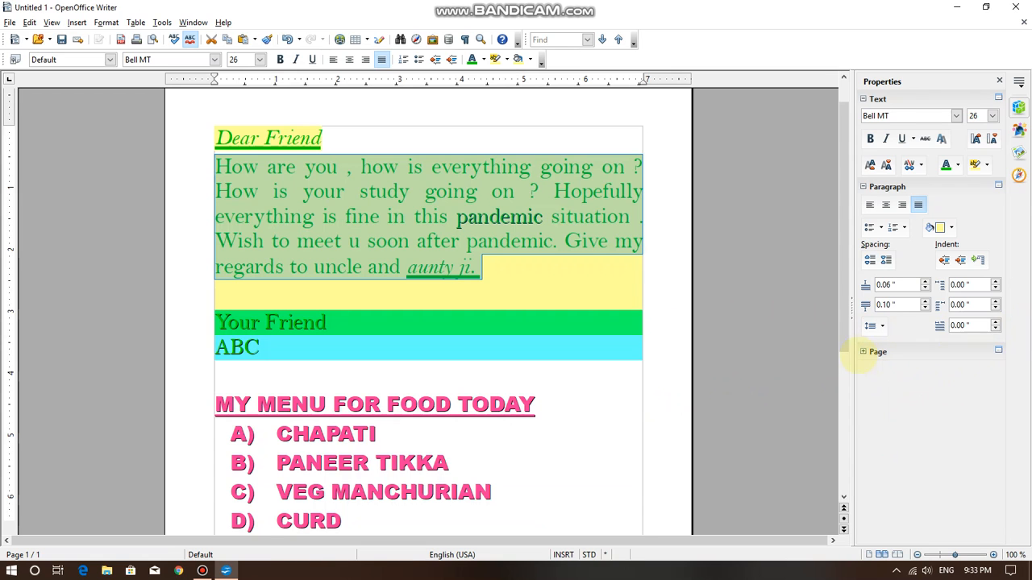
Expand the page formatting options and look over the letter and food menu list.
{"action": "left_click", "coordinate": [870, 351]}
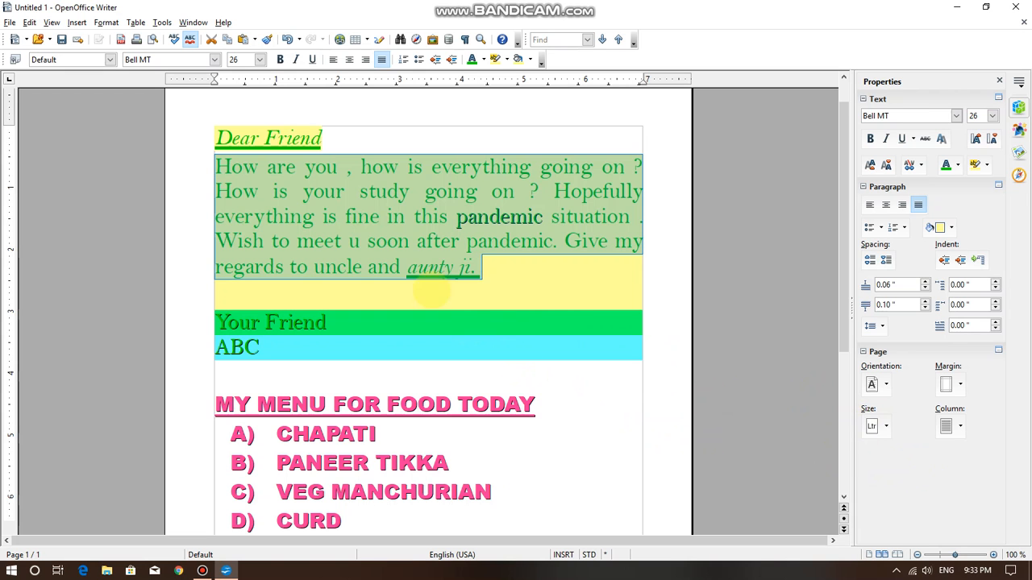
{"action": "scroll", "coordinate": [576, 492], "scroll_direction": "down", "scroll_amount": 5}
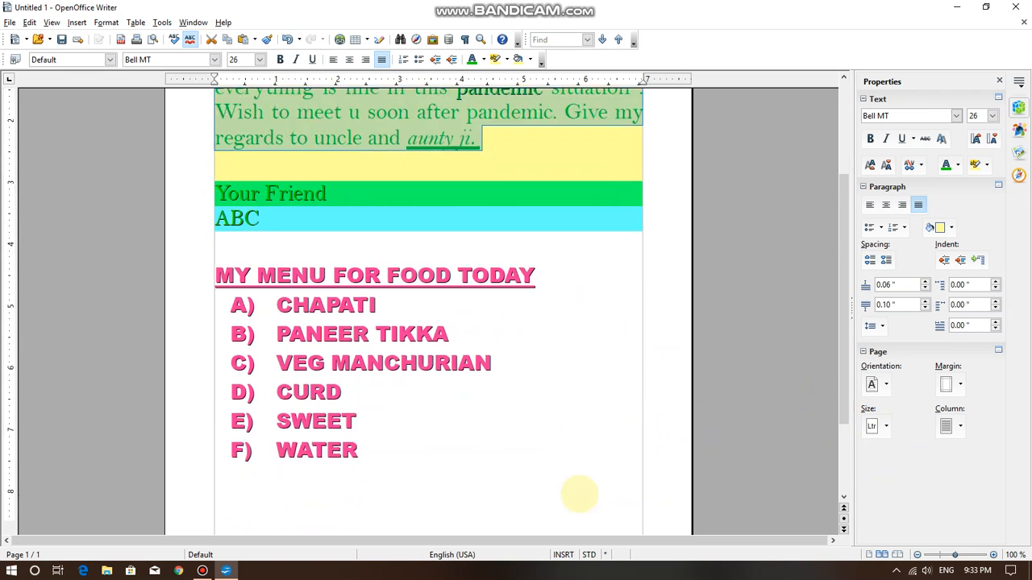
{"action": "scroll", "coordinate": [597, 485], "scroll_direction": "up", "scroll_amount": 4}
{"action": "scroll", "coordinate": [597, 484], "scroll_direction": "up", "scroll_amount": 1}
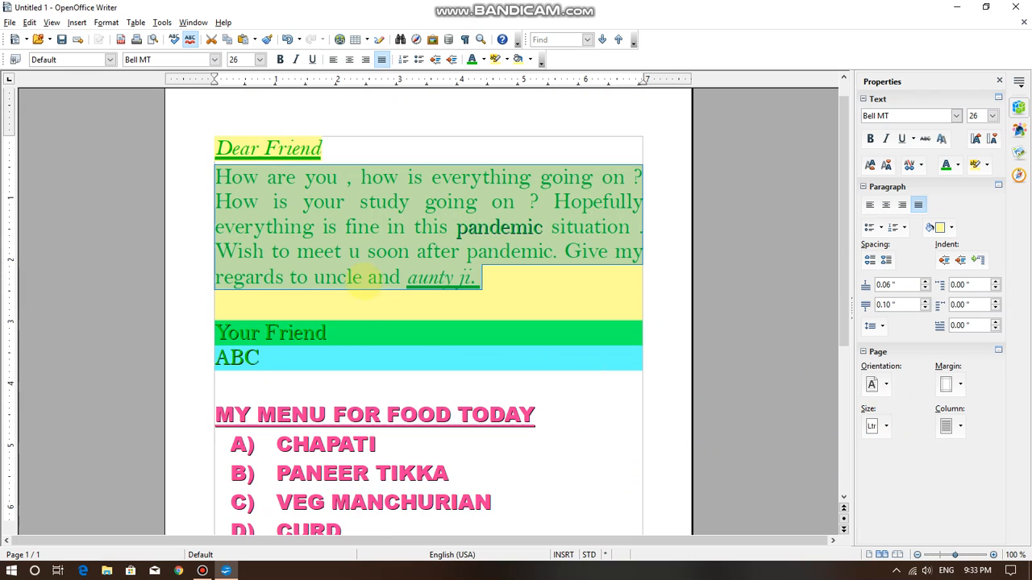
{"action": "scroll", "coordinate": [533, 299], "scroll_direction": "up", "scroll_amount": 1}
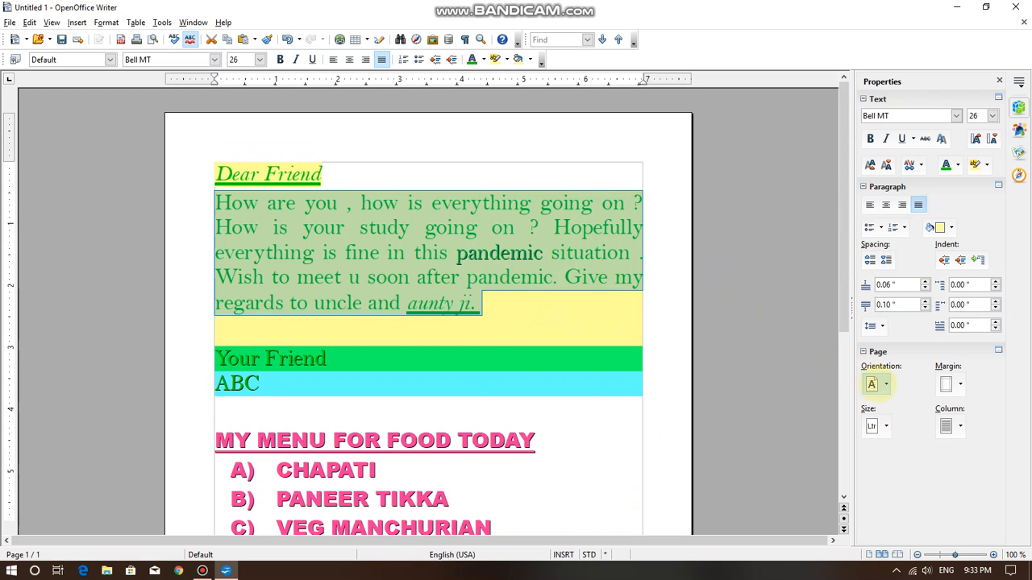
Change the page orientation to Landscape and check how the letter and menu list are laid out.
{"action": "left_click", "coordinate": [877, 384]}
{"action": "left_click", "coordinate": [883, 430]}
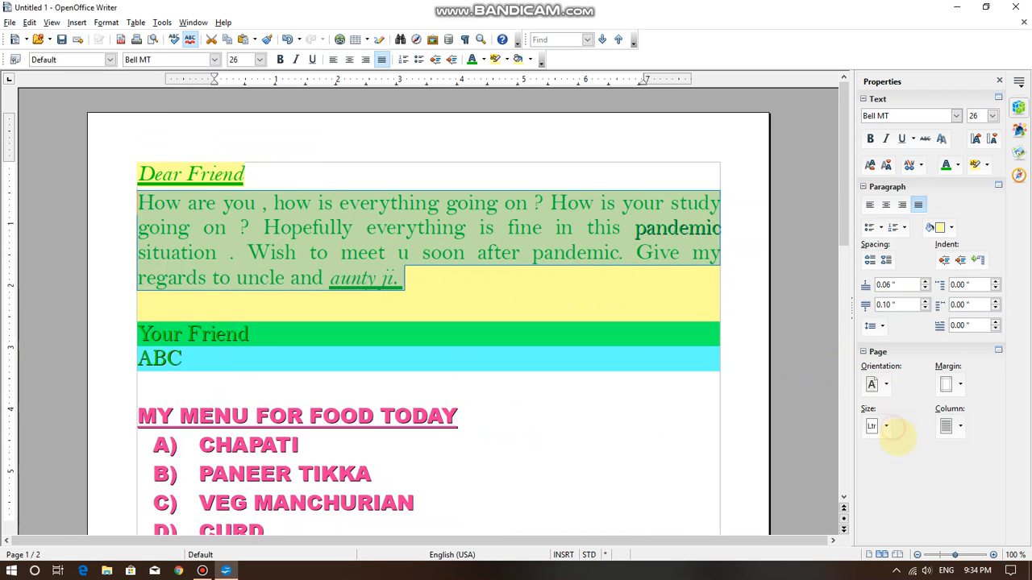
{"action": "scroll", "coordinate": [479, 408], "scroll_direction": "down", "scroll_amount": 5}
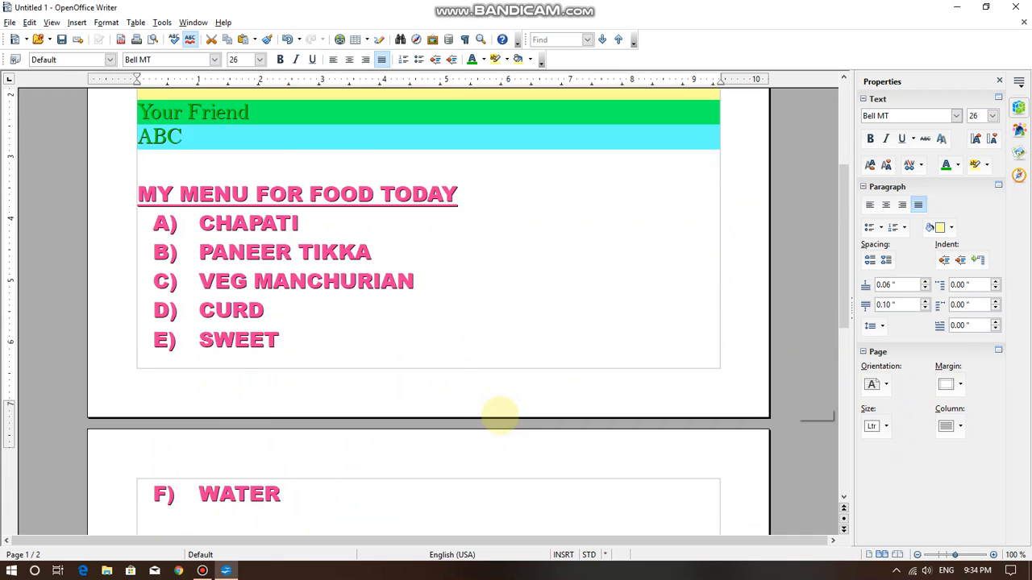
{"action": "scroll", "coordinate": [519, 422], "scroll_direction": "up", "scroll_amount": 4}
{"action": "scroll", "coordinate": [528, 406], "scroll_direction": "up", "scroll_amount": 2}
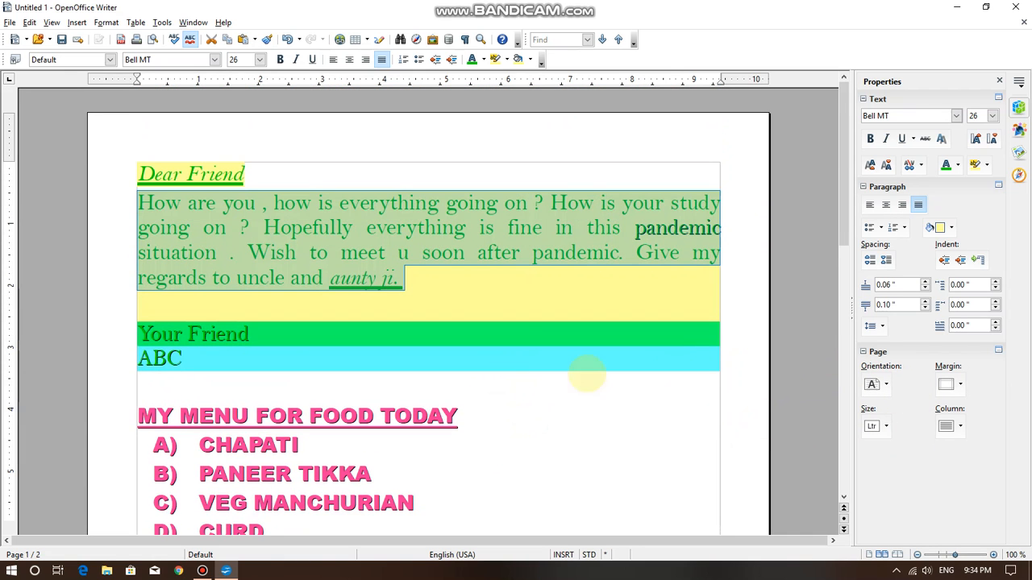
Return the page orientation to Portrait and check the layout of the menu list.
{"action": "left_click", "coordinate": [875, 384]}
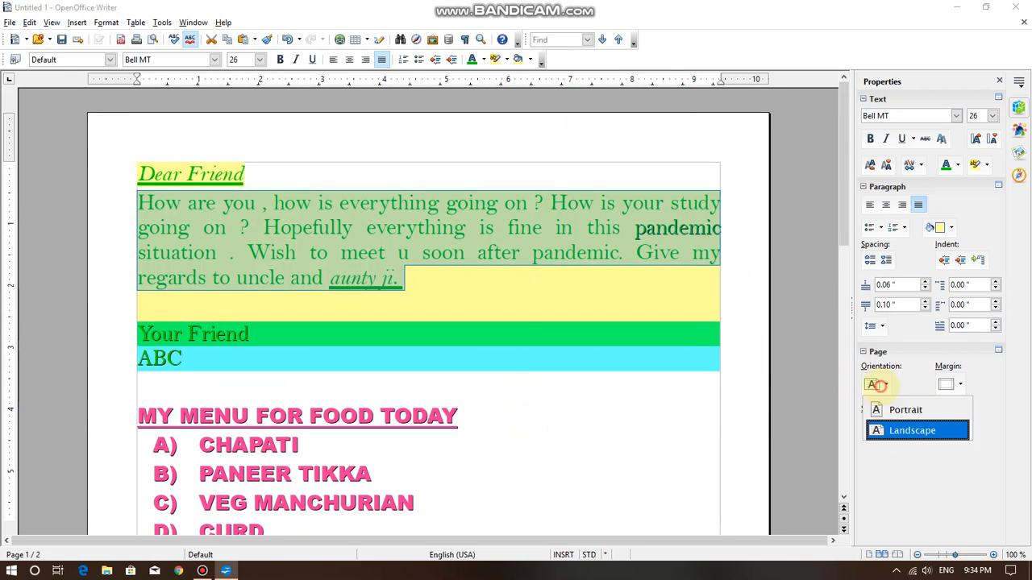
{"action": "left_click", "coordinate": [891, 409]}
{"action": "scroll", "coordinate": [571, 361], "scroll_direction": "down", "scroll_amount": 5}
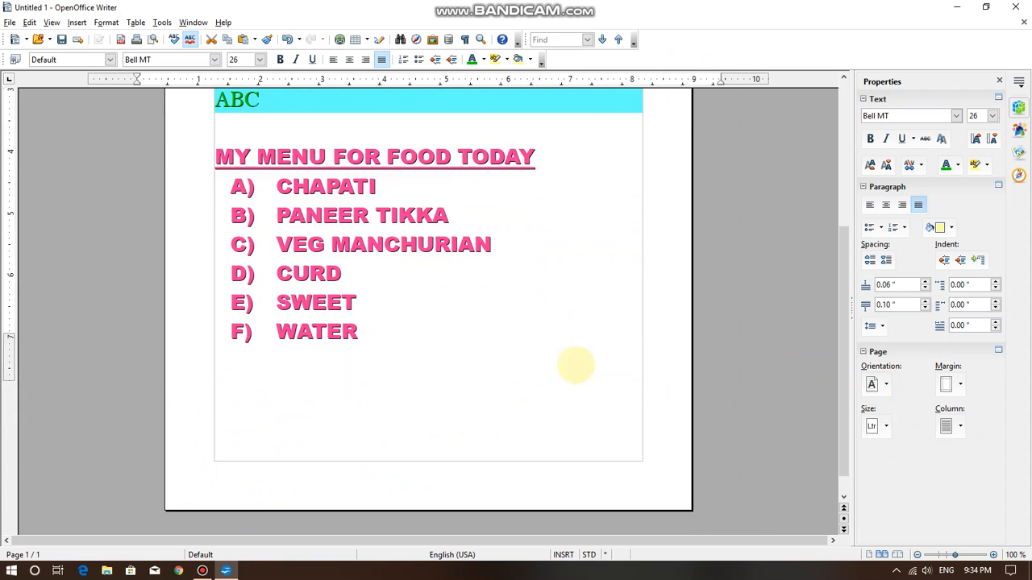
{"action": "scroll", "coordinate": [604, 403], "scroll_direction": "up", "scroll_amount": 3}
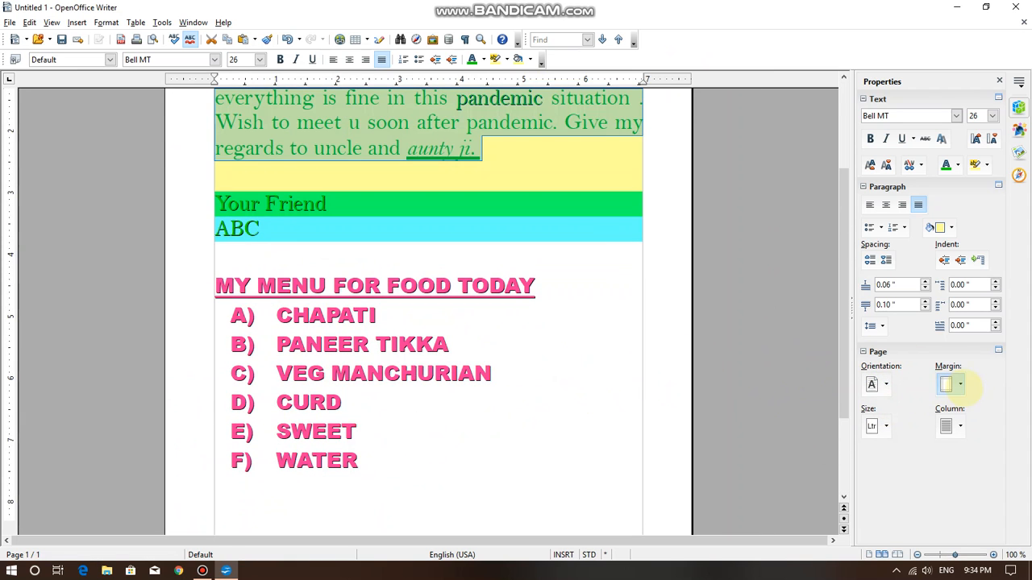
Review the page margin presets and look over the current margins around the letter and menu list.
{"action": "left_click", "coordinate": [959, 385]}
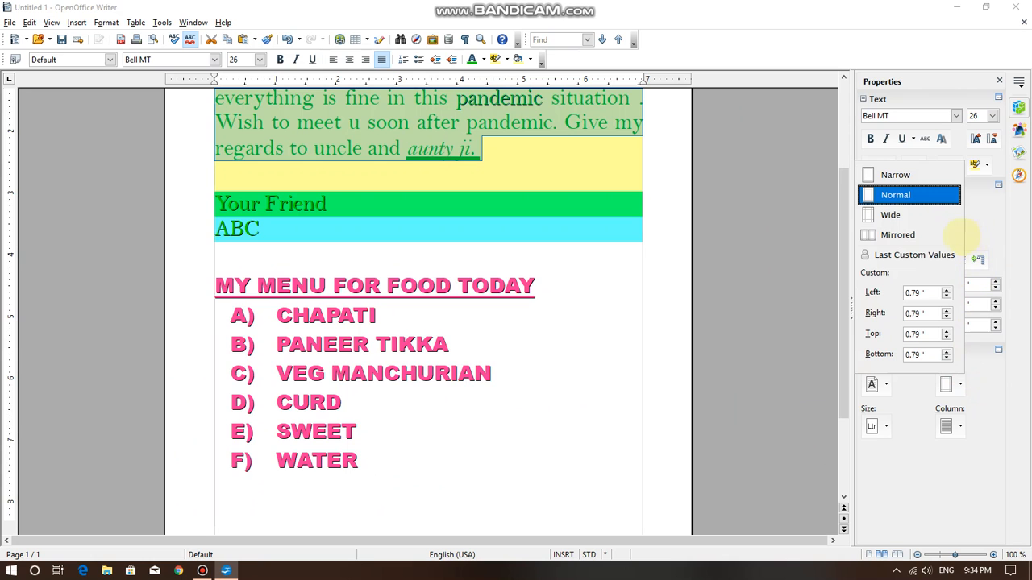
{"action": "scroll", "coordinate": [618, 327], "scroll_direction": "up", "scroll_amount": 3}
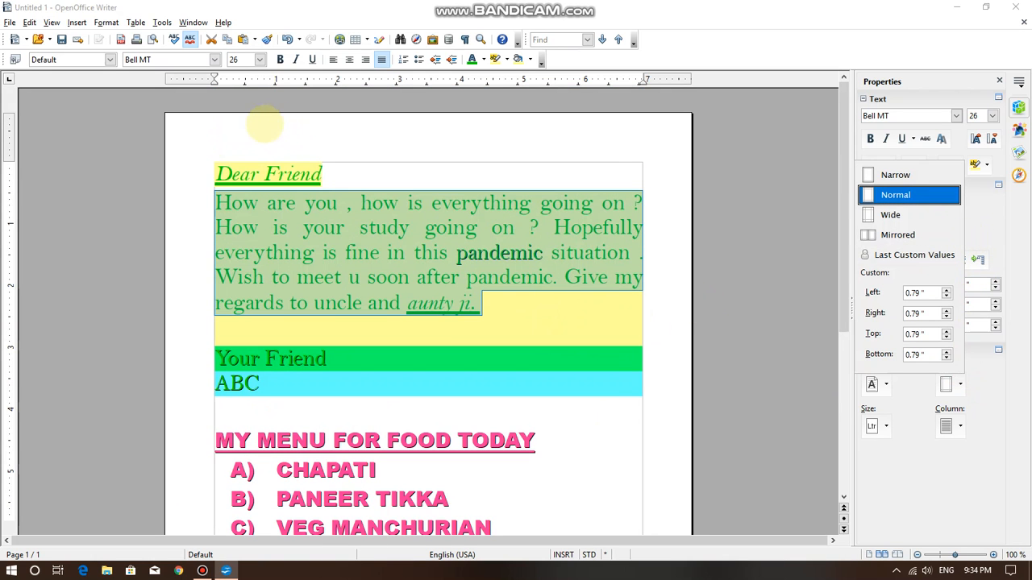
{"action": "left_click", "coordinate": [601, 171]}
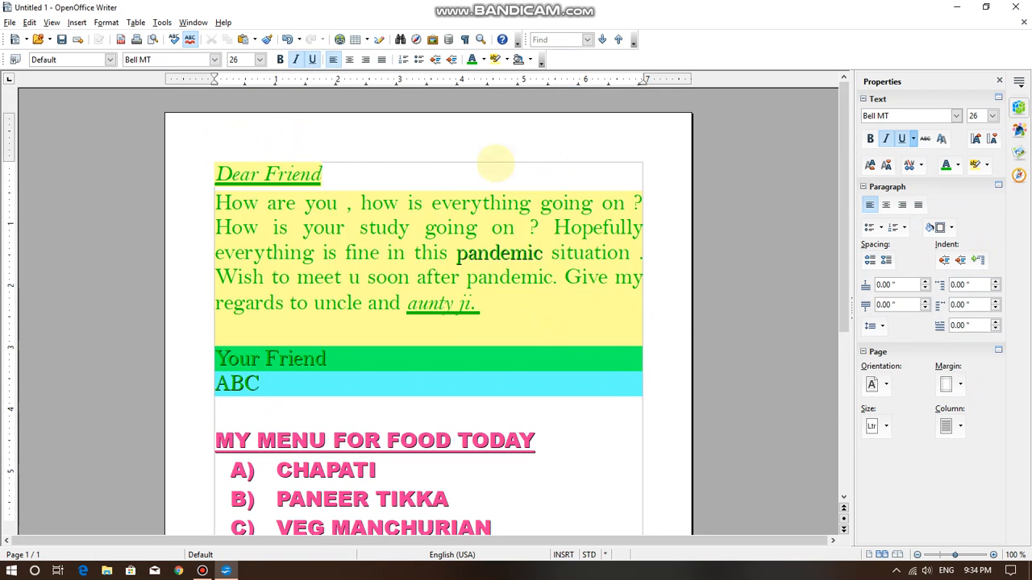
{"action": "scroll", "coordinate": [666, 430], "scroll_direction": "down", "scroll_amount": 5}
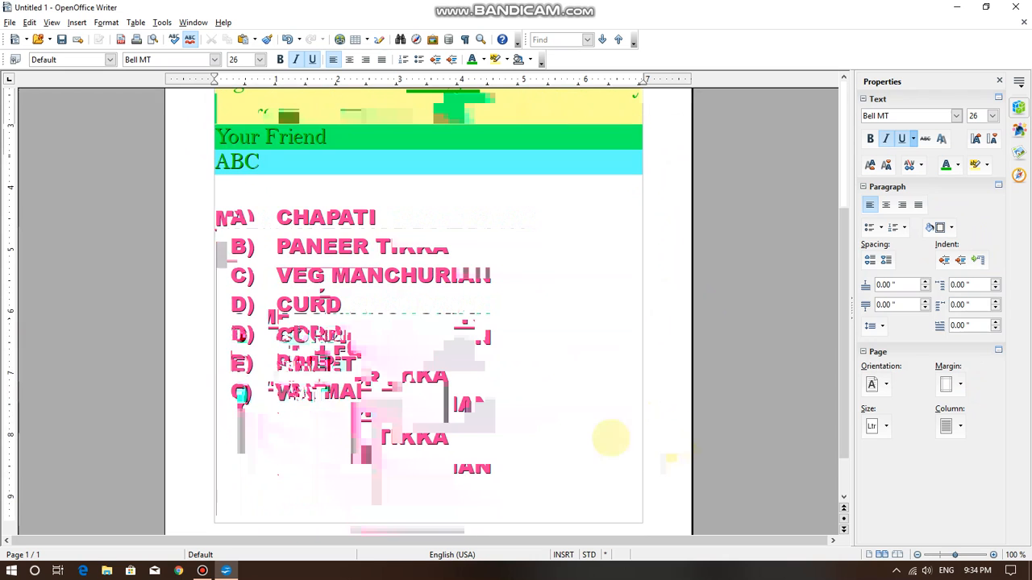
{"action": "scroll", "coordinate": [760, 425], "scroll_direction": "up", "scroll_amount": 3}
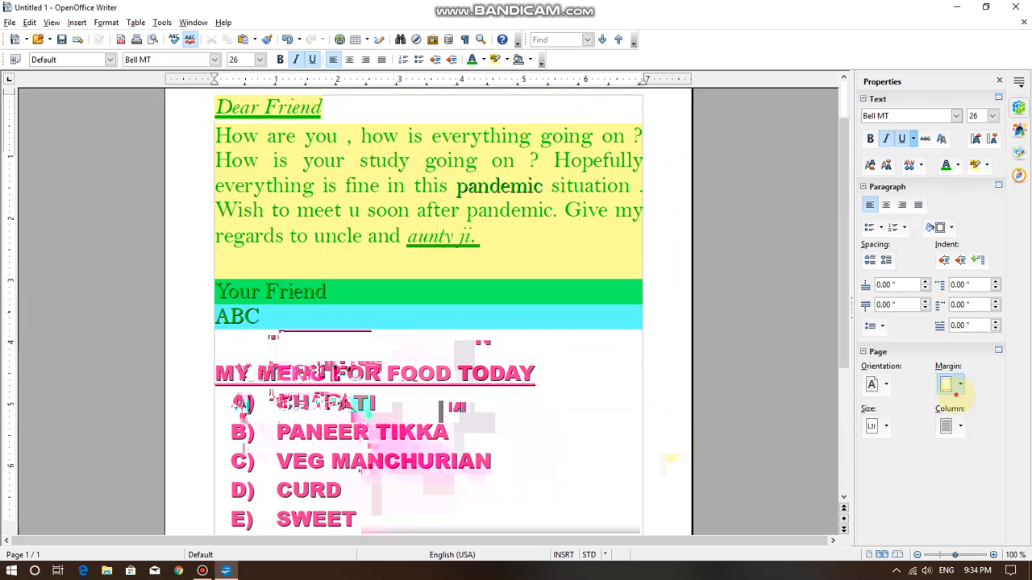
Try the Narrow page margins on the letter and return them to Normal.
{"action": "left_click", "coordinate": [959, 385]}
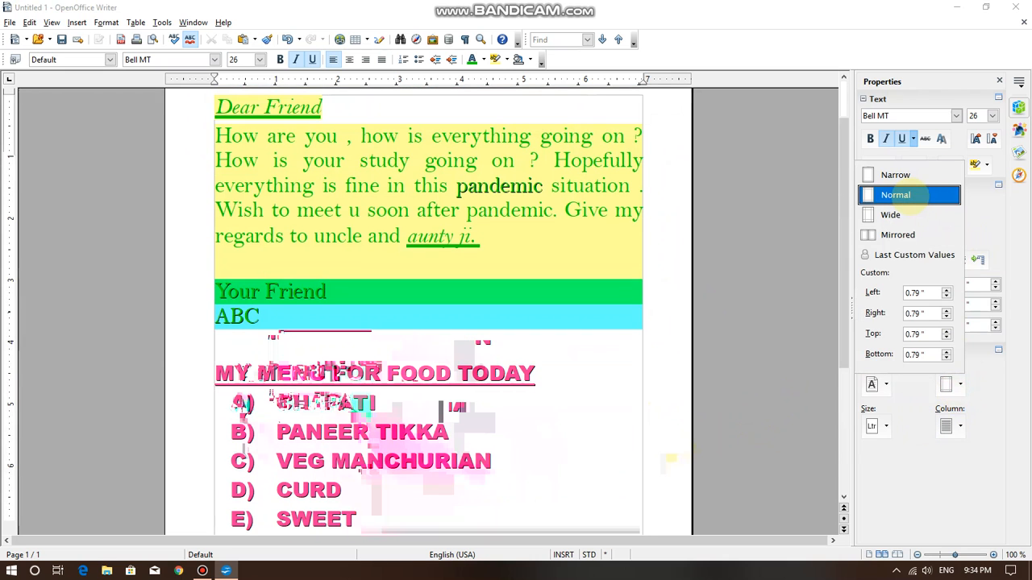
{"action": "left_click", "coordinate": [895, 175]}
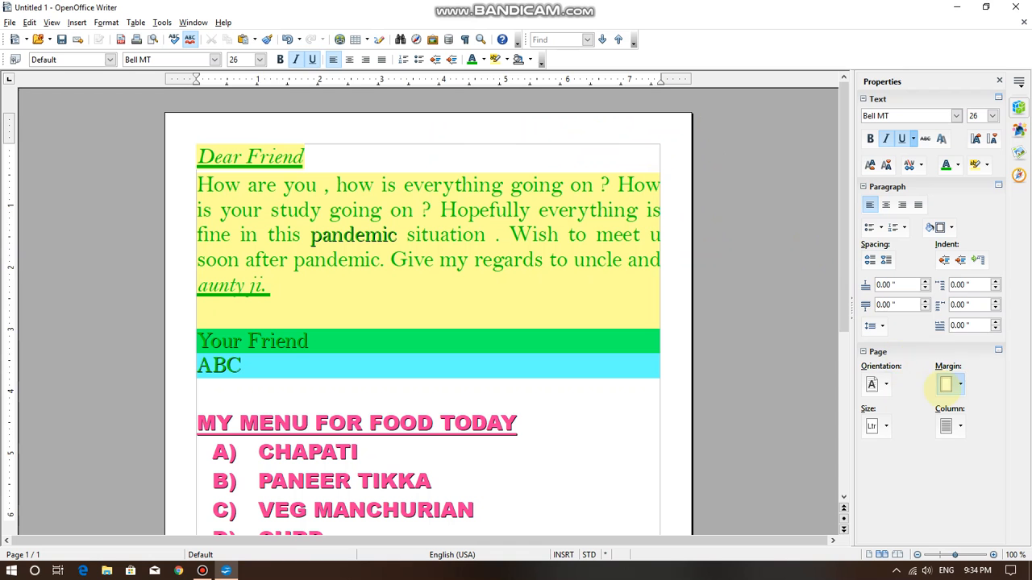
{"action": "left_click", "coordinate": [946, 385]}
{"action": "left_click", "coordinate": [904, 195]}
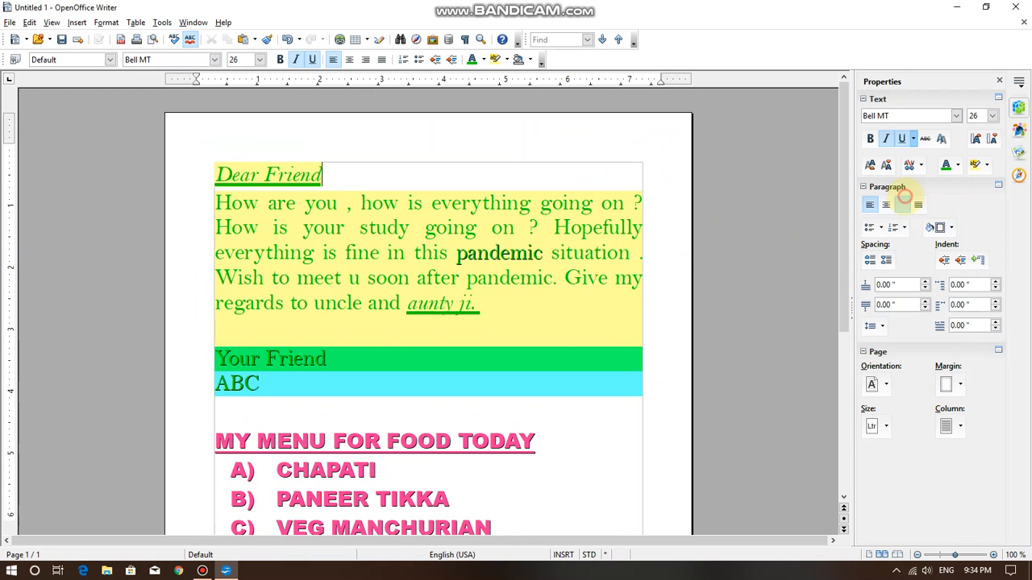
Try the Wide page margins, check how the letter and menu list reflow, and restore the Normal margins.
{"action": "left_click", "coordinate": [942, 227]}
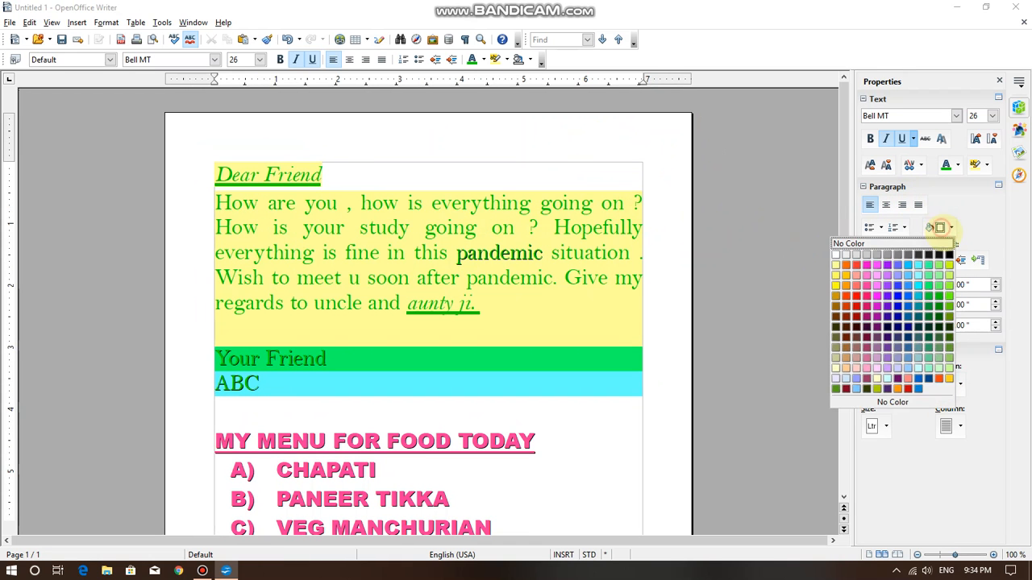
{"action": "left_click", "coordinate": [951, 385]}
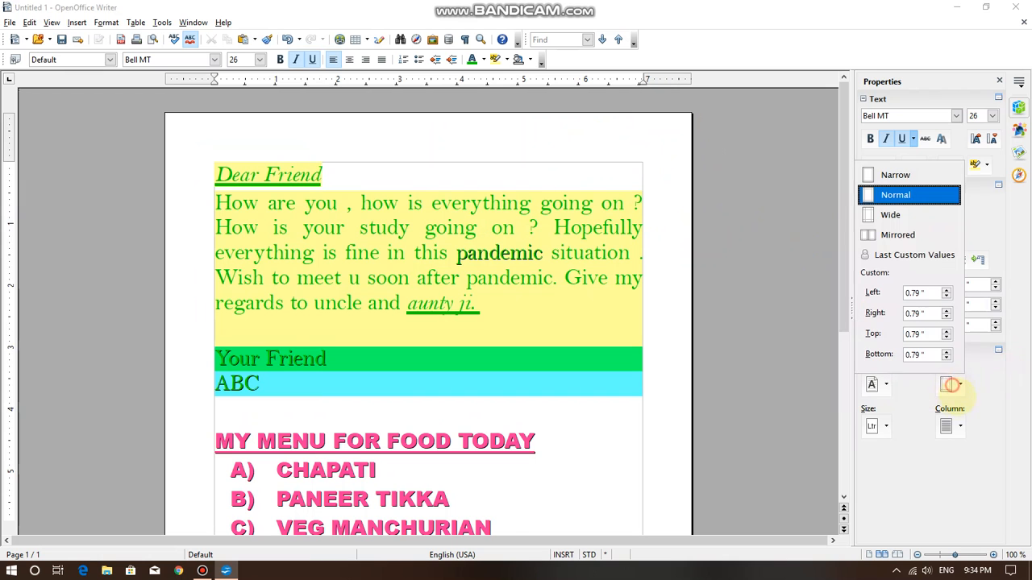
{"action": "left_click", "coordinate": [890, 214]}
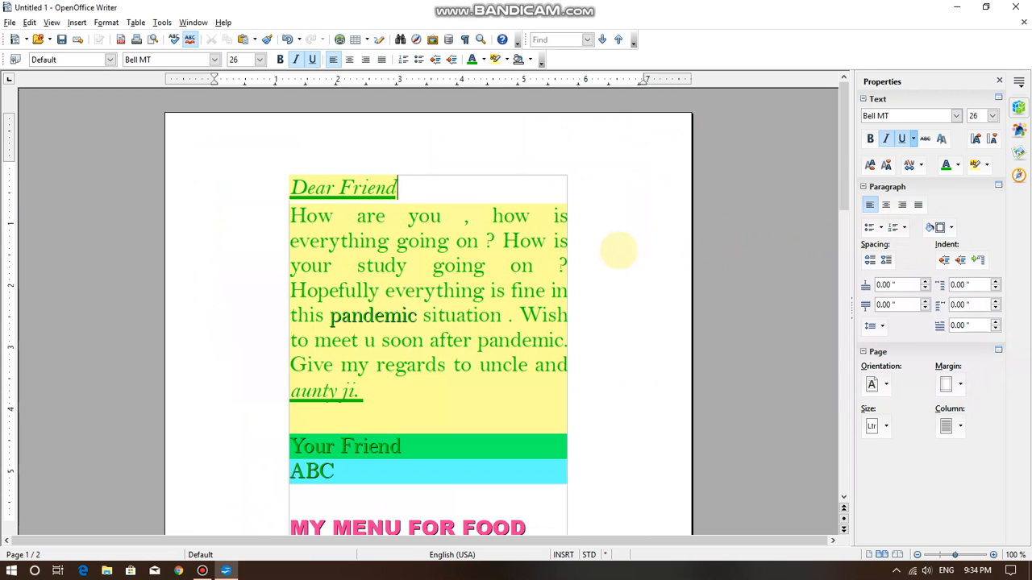
{"action": "scroll", "coordinate": [610, 341], "scroll_direction": "down", "scroll_amount": 4}
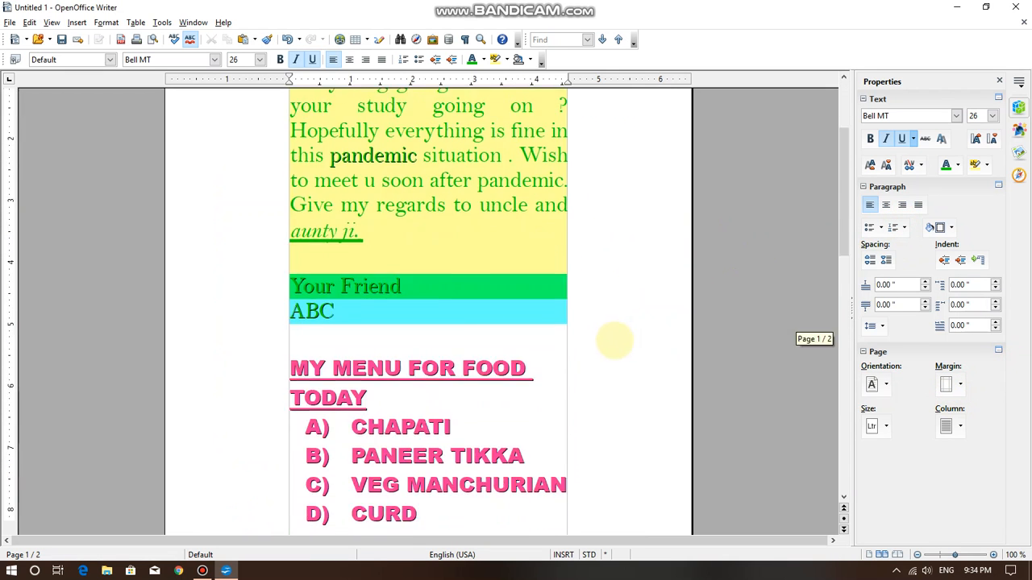
{"action": "scroll", "coordinate": [629, 342], "scroll_direction": "up", "scroll_amount": 3}
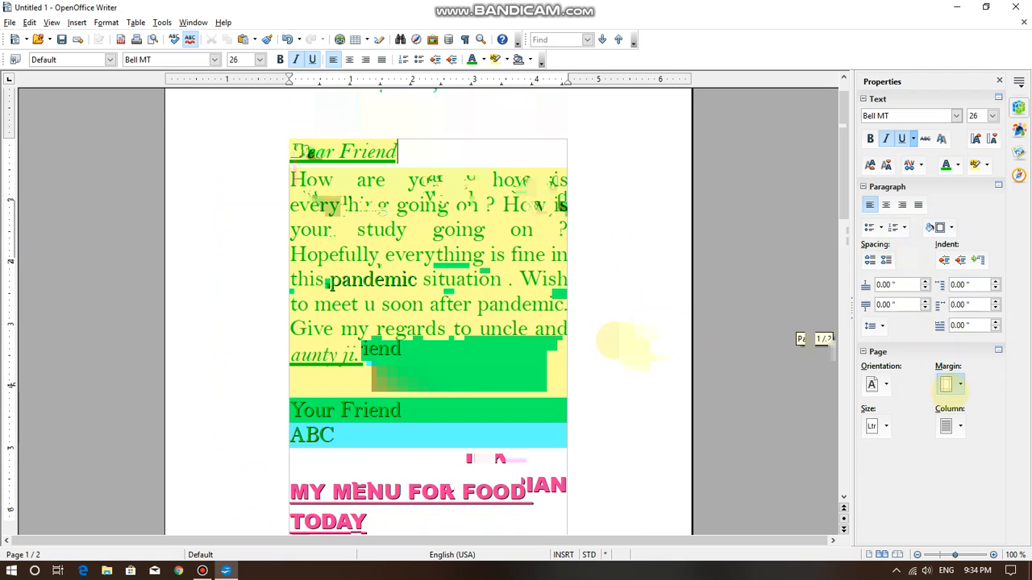
{"action": "left_click", "coordinate": [949, 388]}
{"action": "left_click", "coordinate": [895, 194]}
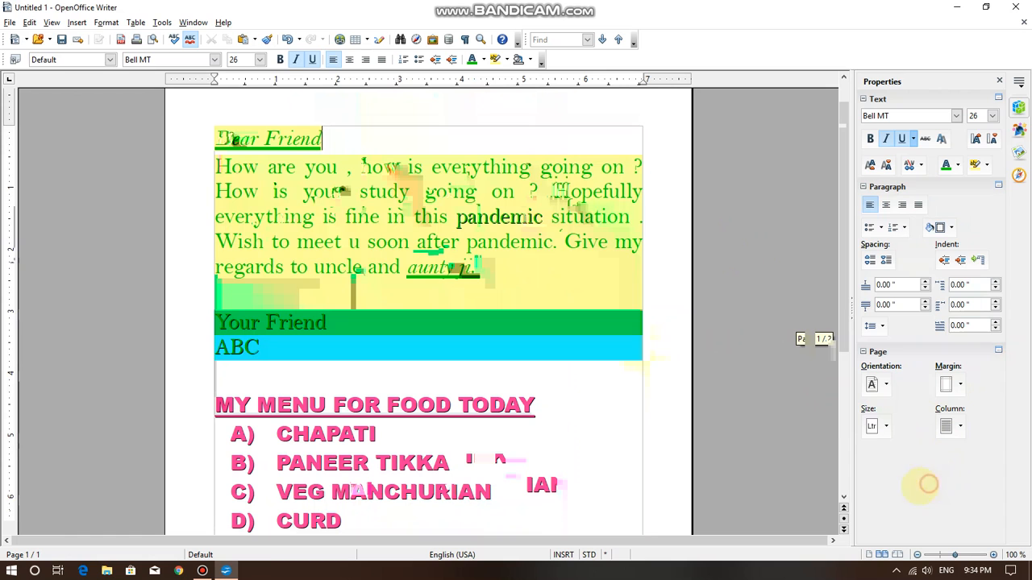
Set the paper size to A4 and review the page column options and the layout of the letter and menu list.
{"action": "left_click", "coordinate": [880, 430]}
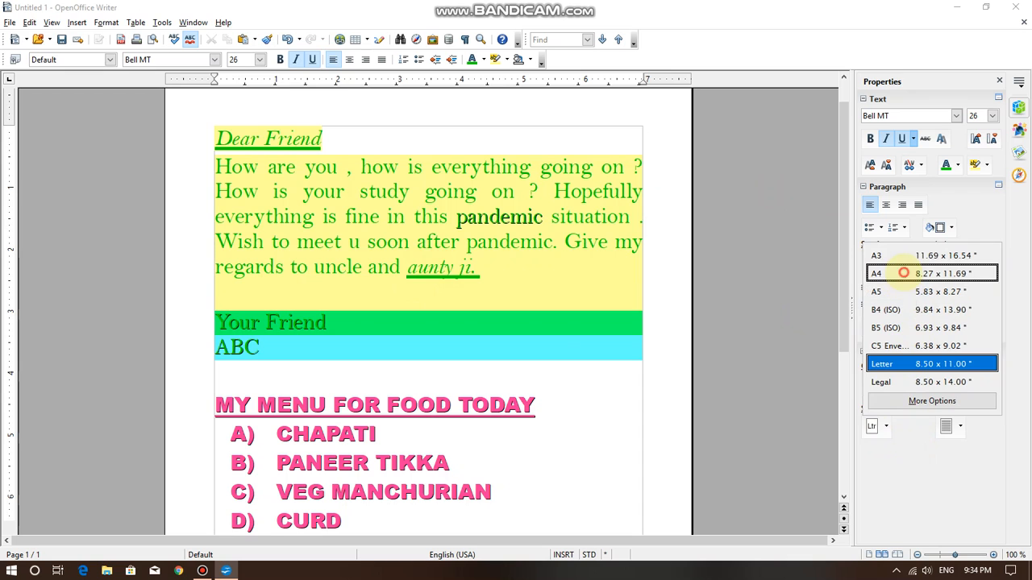
{"action": "left_click", "coordinate": [904, 273]}
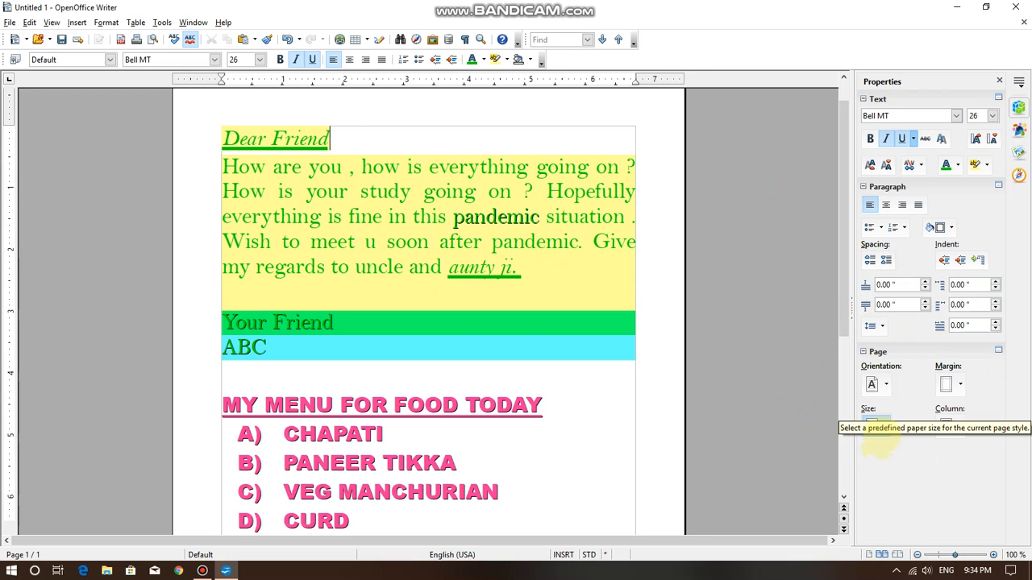
{"action": "left_click", "coordinate": [954, 426]}
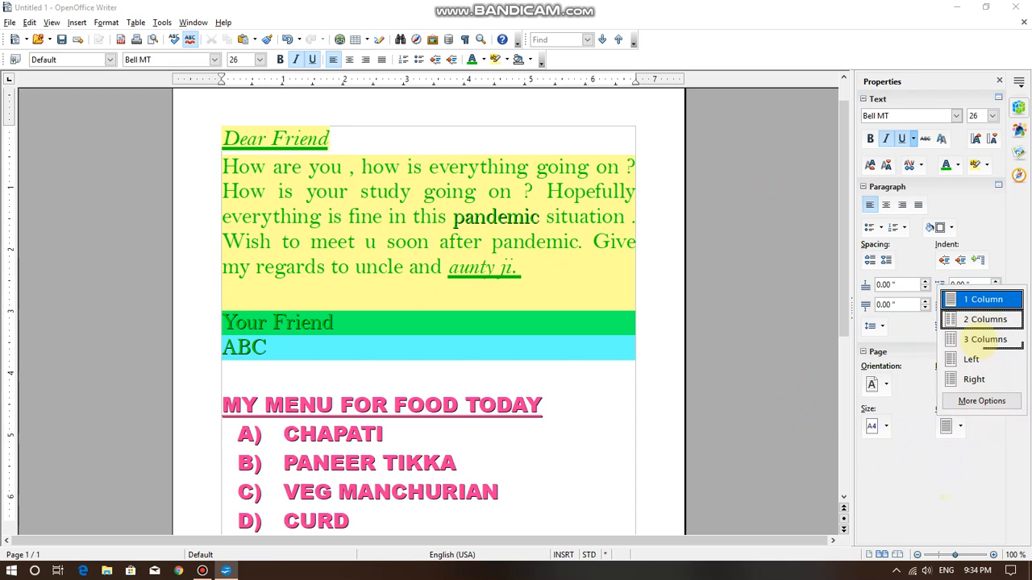
{"action": "left_click", "coordinate": [710, 390]}
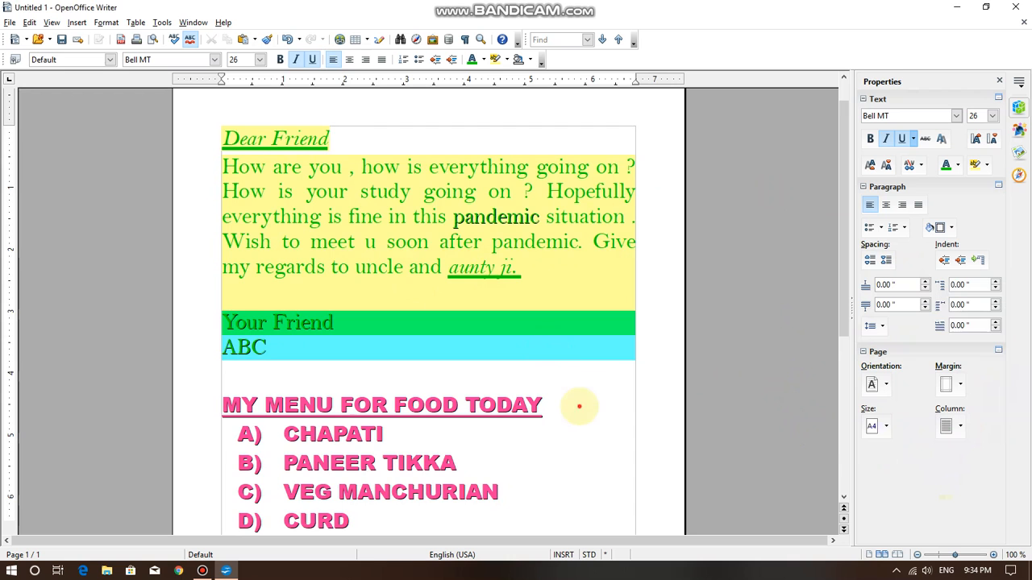
{"action": "scroll", "coordinate": [578, 406], "scroll_direction": "down", "scroll_amount": 7}
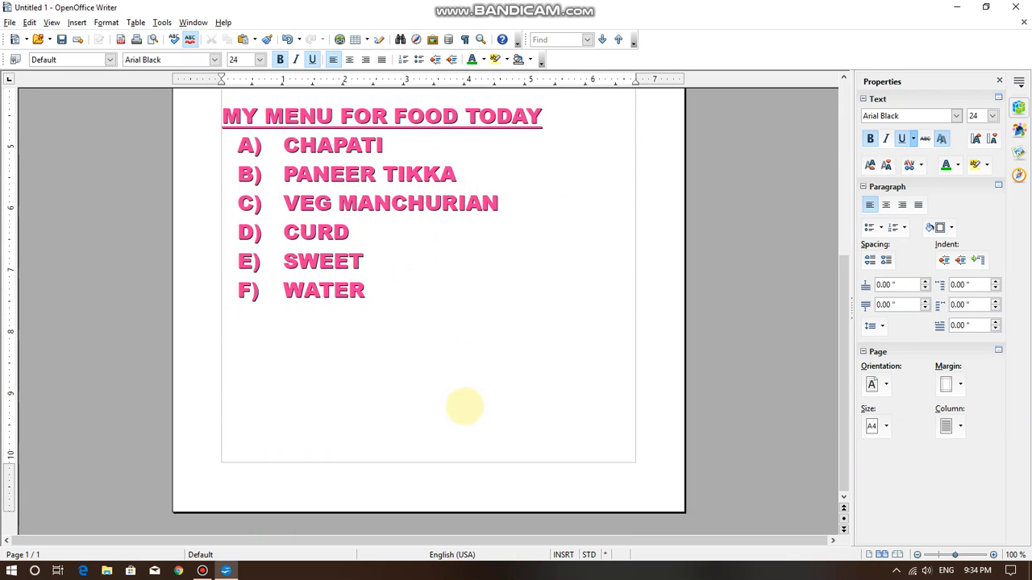
{"action": "scroll", "coordinate": [461, 329], "scroll_direction": "up", "scroll_amount": 7}
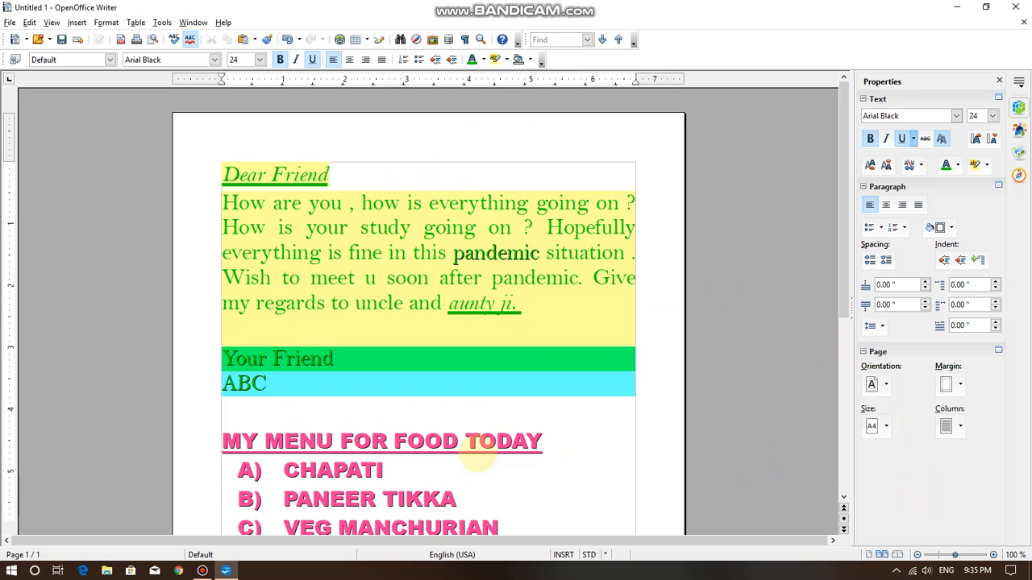
{"action": "scroll", "coordinate": [480, 461], "scroll_direction": "down", "scroll_amount": 1}
{"action": "scroll", "coordinate": [475, 451], "scroll_direction": "up", "scroll_amount": 1}
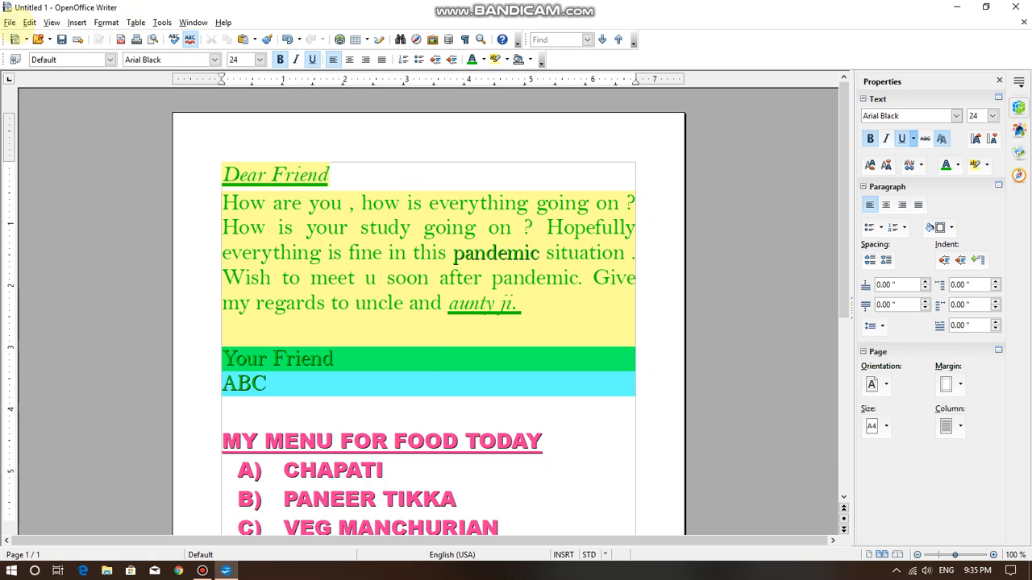
Save the letter in the Documents folder as Untitled 1 in the ODF Text Document (.odt) format.
{"action": "left_click", "coordinate": [9, 22]}
{"action": "left_click", "coordinate": [10, 22]}
{"action": "left_click", "coordinate": [10, 22]}
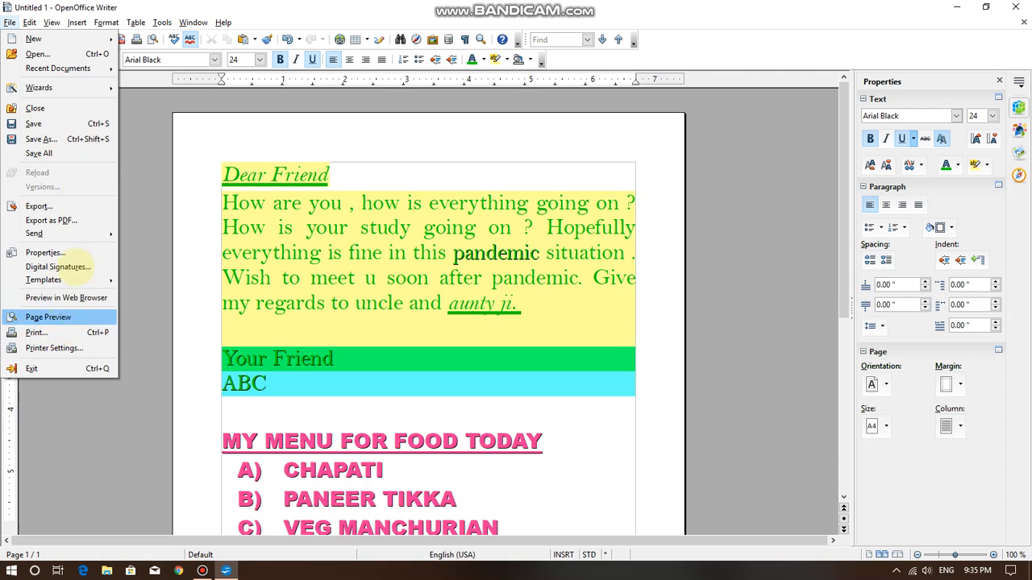
{"action": "left_click", "coordinate": [41, 124]}
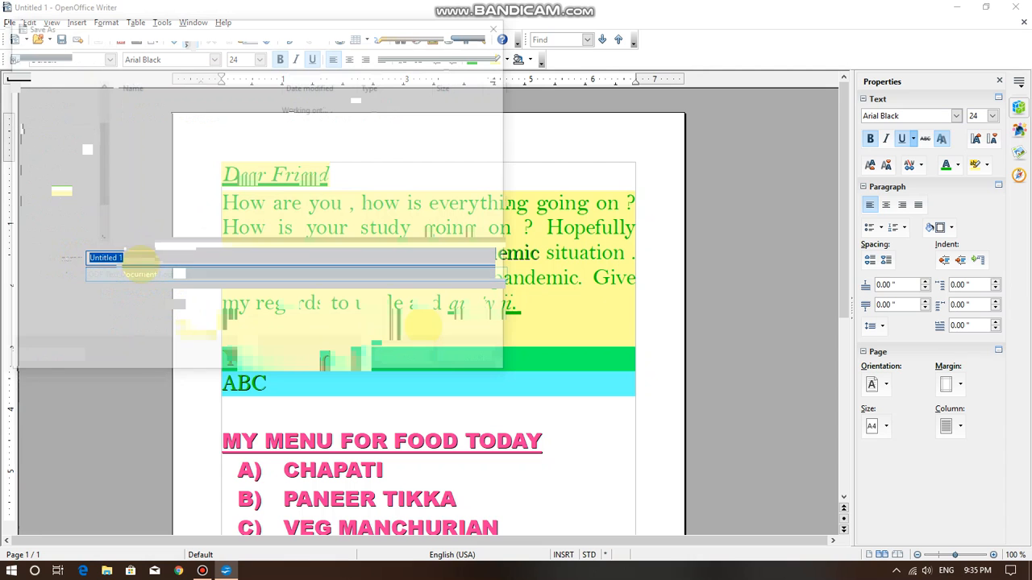
{"action": "left_click", "coordinate": [142, 274]}
{"action": "left_click", "coordinate": [143, 275]}
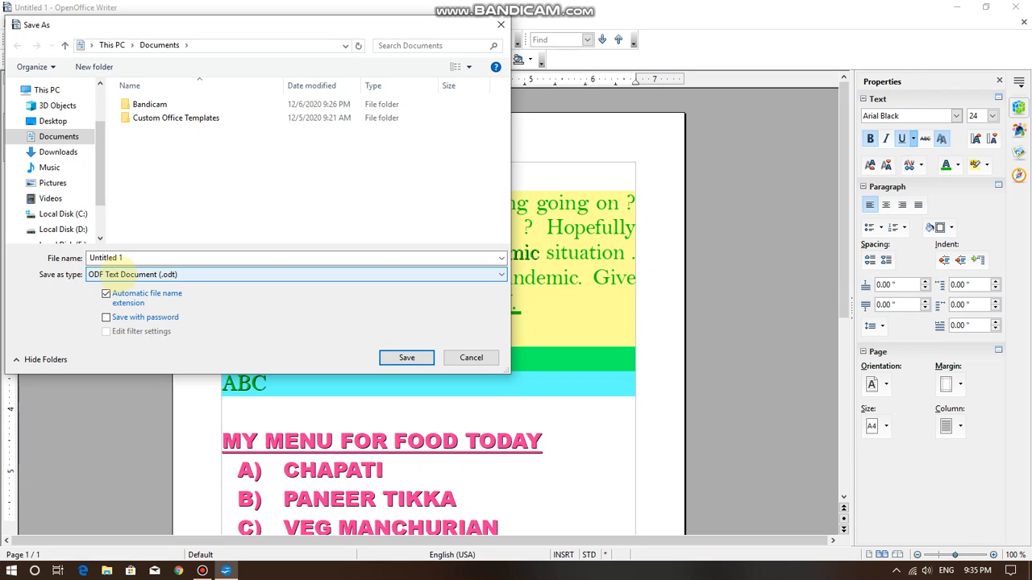
{"action": "left_click", "coordinate": [125, 258]}
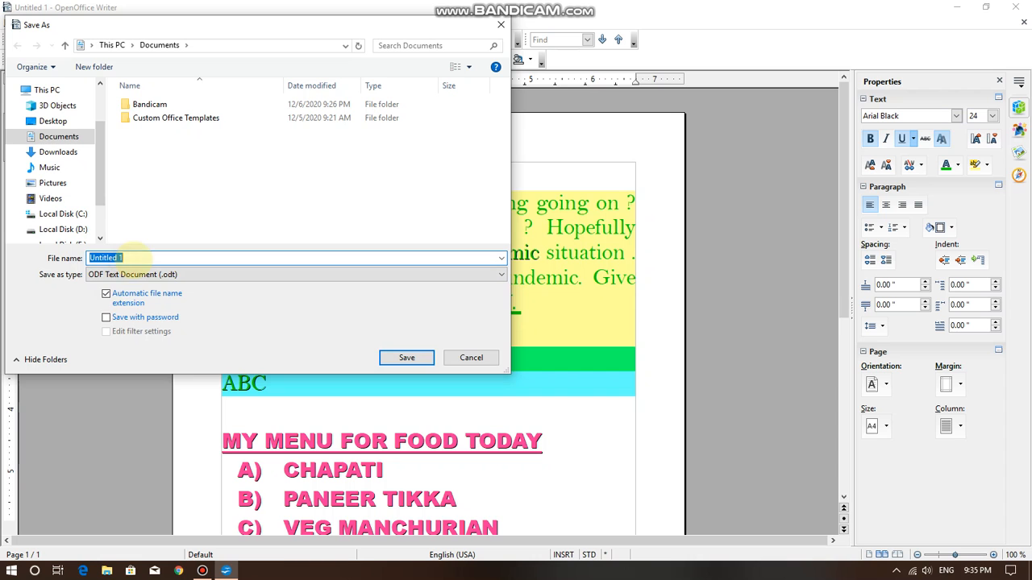
{"action": "left_click", "coordinate": [129, 274]}
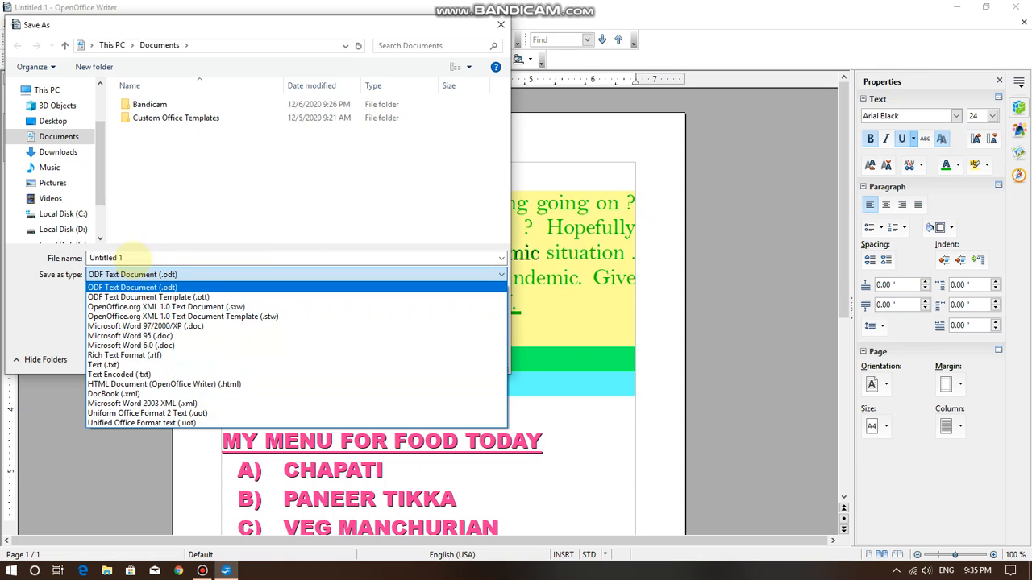
{"action": "left_click", "coordinate": [131, 287]}
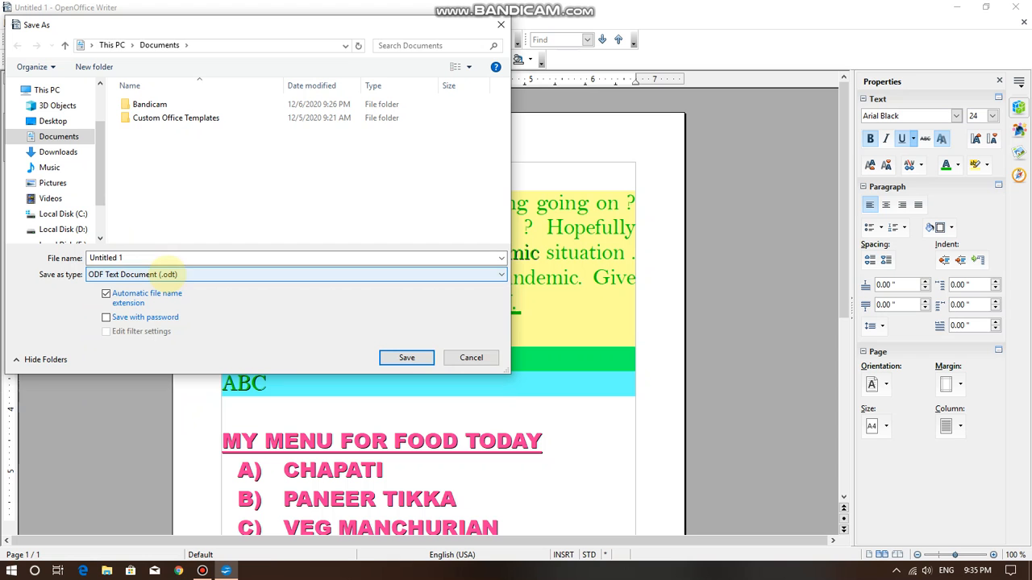
{"action": "left_click", "coordinate": [407, 357]}
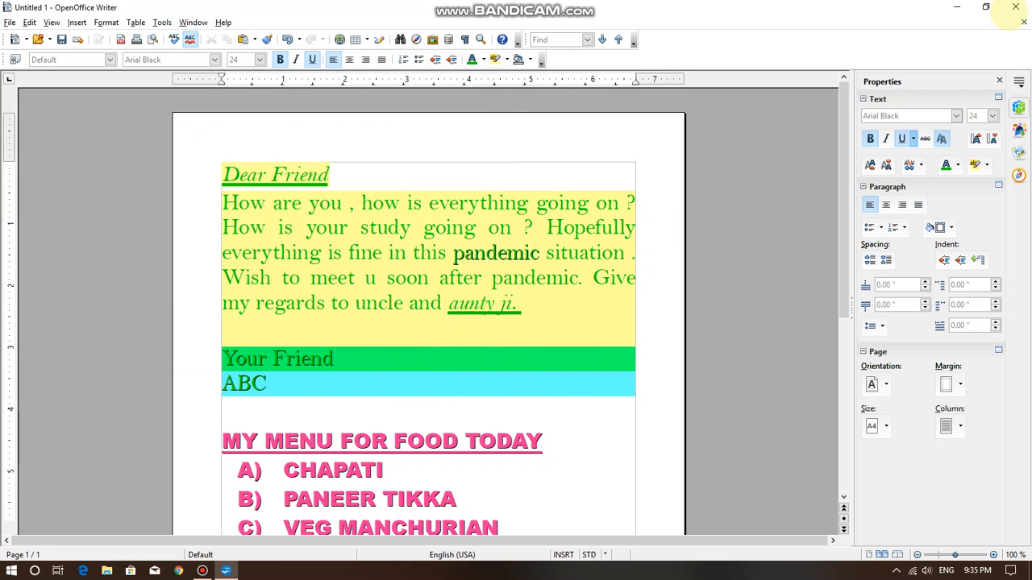
{"action": "left_click", "coordinate": [1015, 7]}
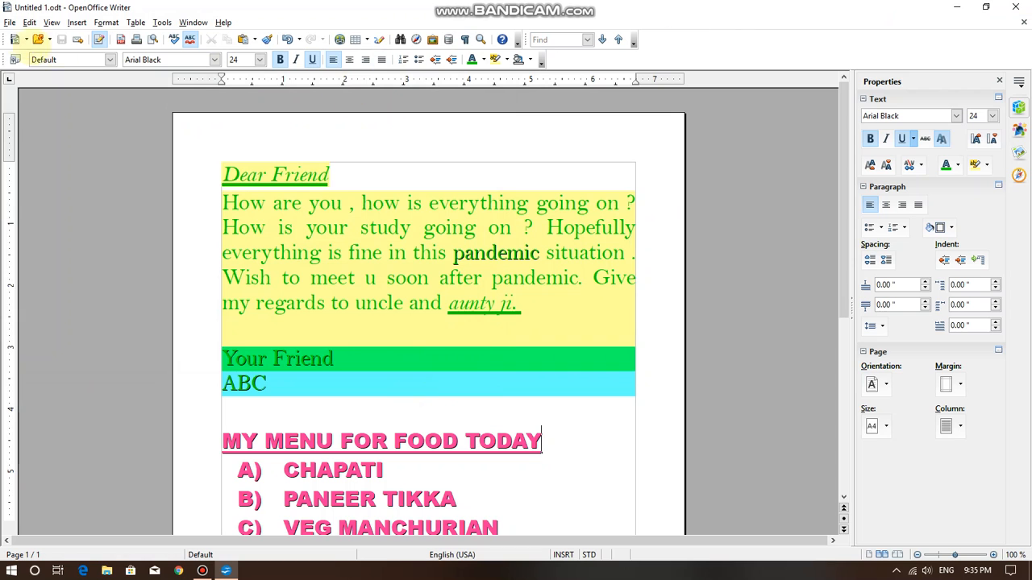
View the Save As options for the saved letter, dismiss them without saving a copy, and return to the letter text.
{"action": "left_click", "coordinate": [10, 23]}
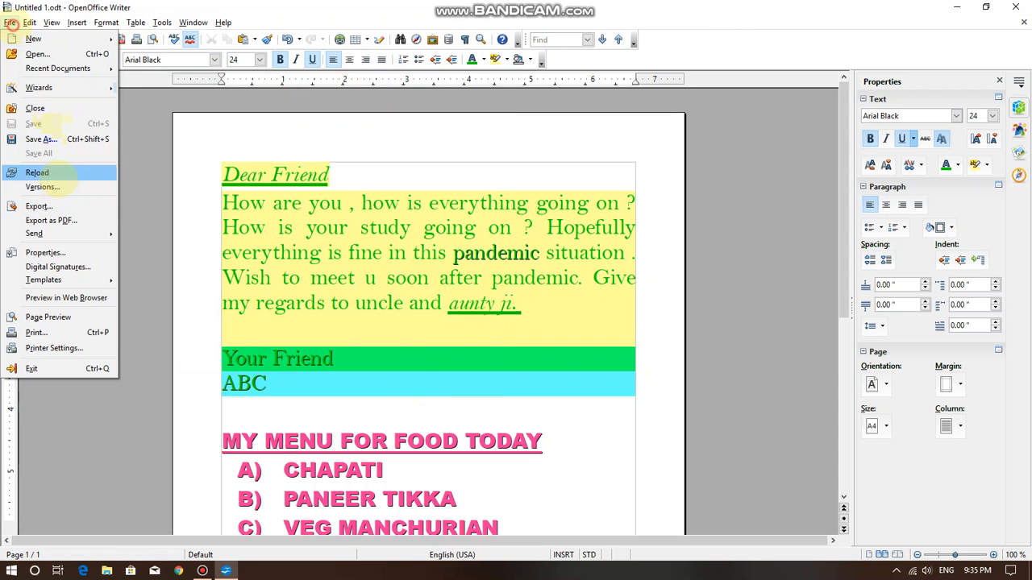
{"action": "left_click", "coordinate": [48, 139]}
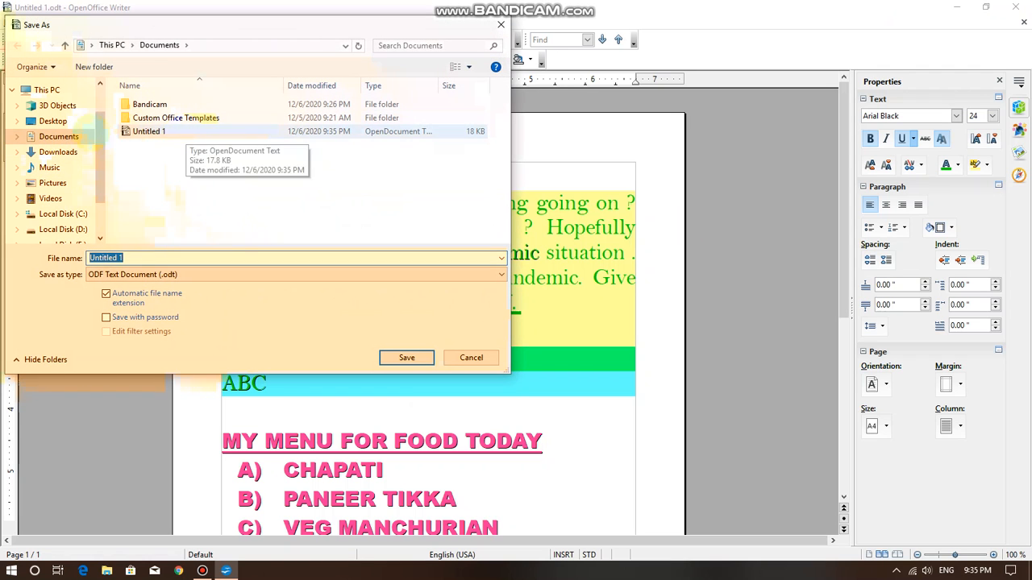
{"action": "left_click", "coordinate": [472, 359]}
{"action": "left_click", "coordinate": [11, 23]}
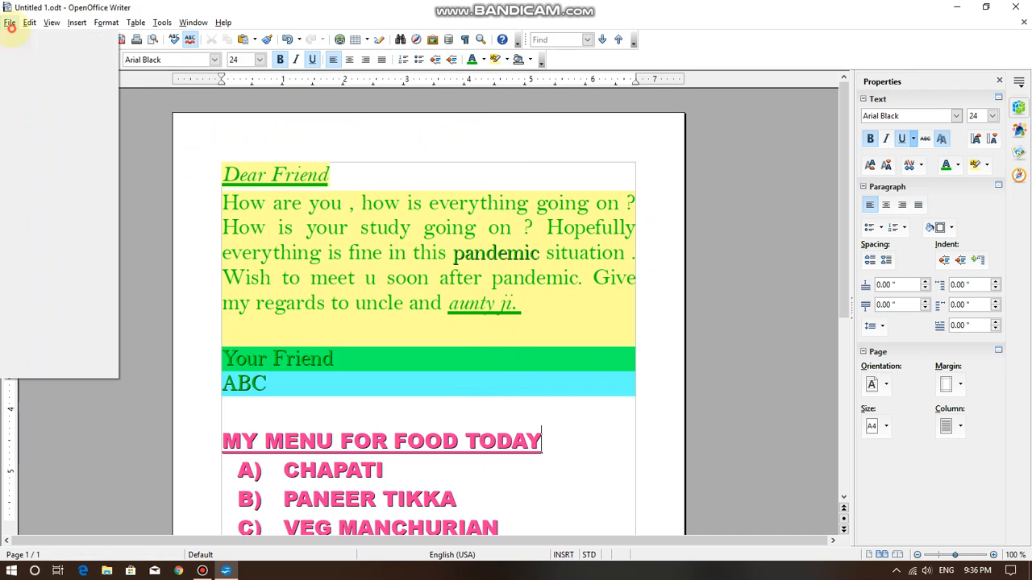
{"action": "left_click", "coordinate": [410, 348]}
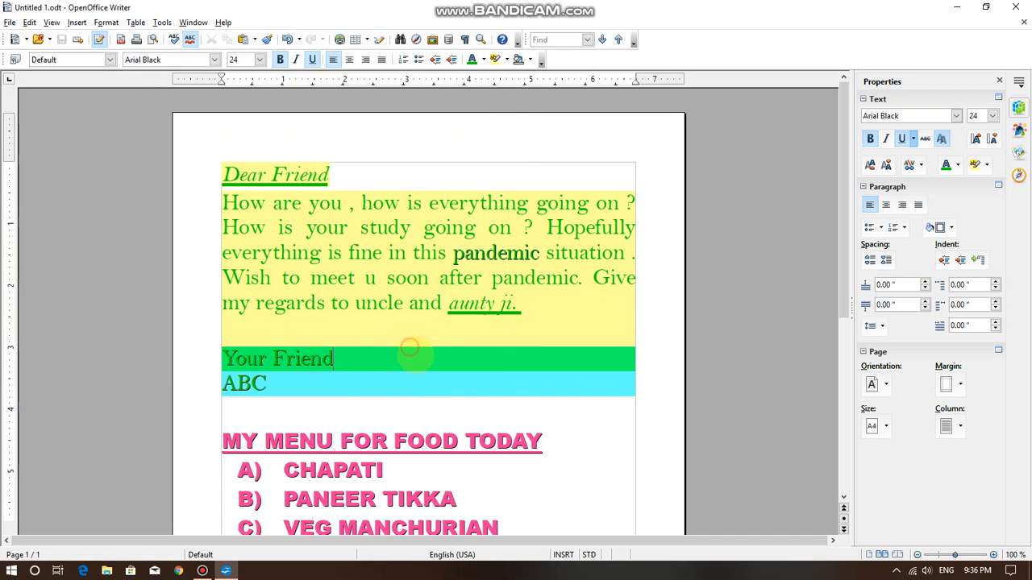
{"action": "left_click", "coordinate": [409, 398]}
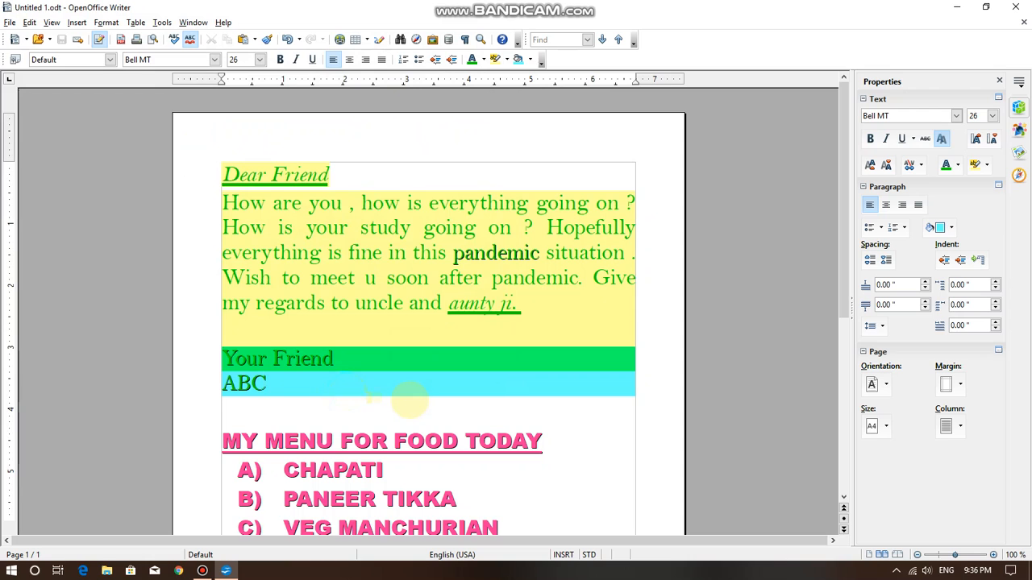